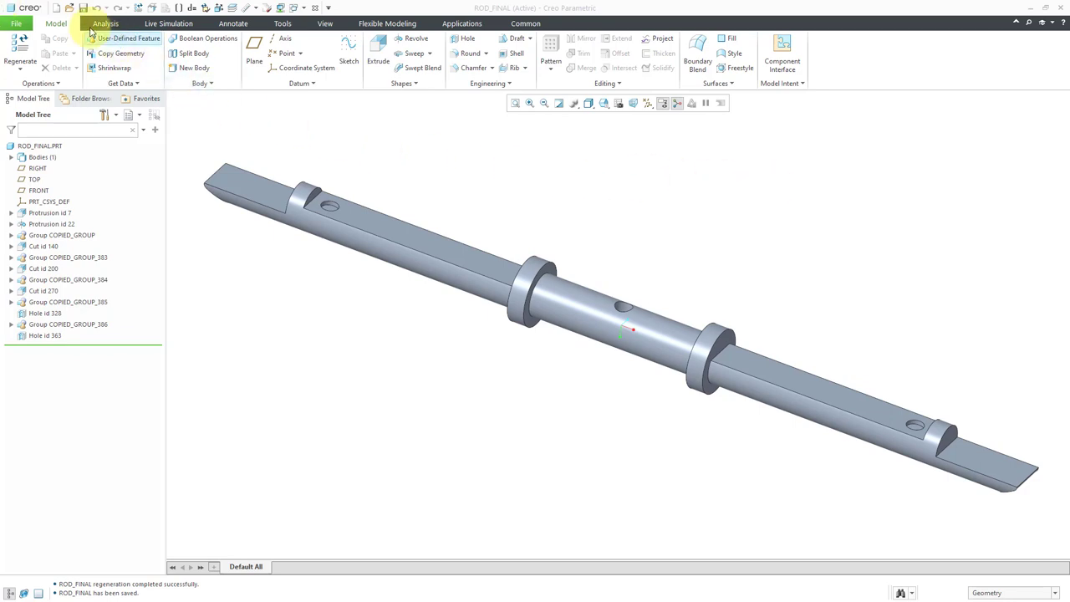
Step: Create a manufacturing model of sub-type Mold cavity named rod_mold_mfg, using the default template
left_click(58, 14)
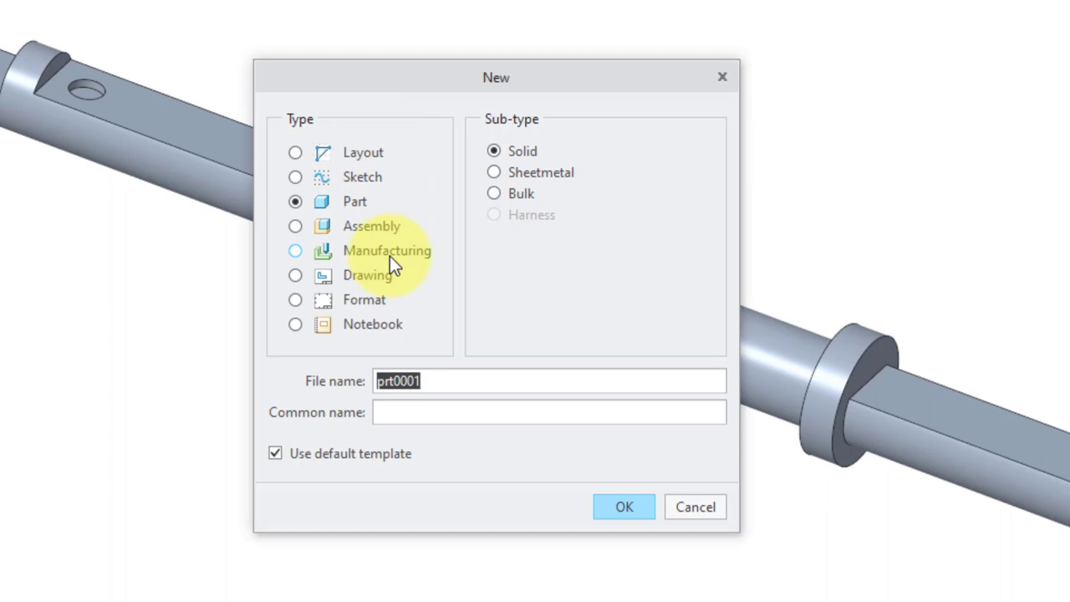
left_click(390, 256)
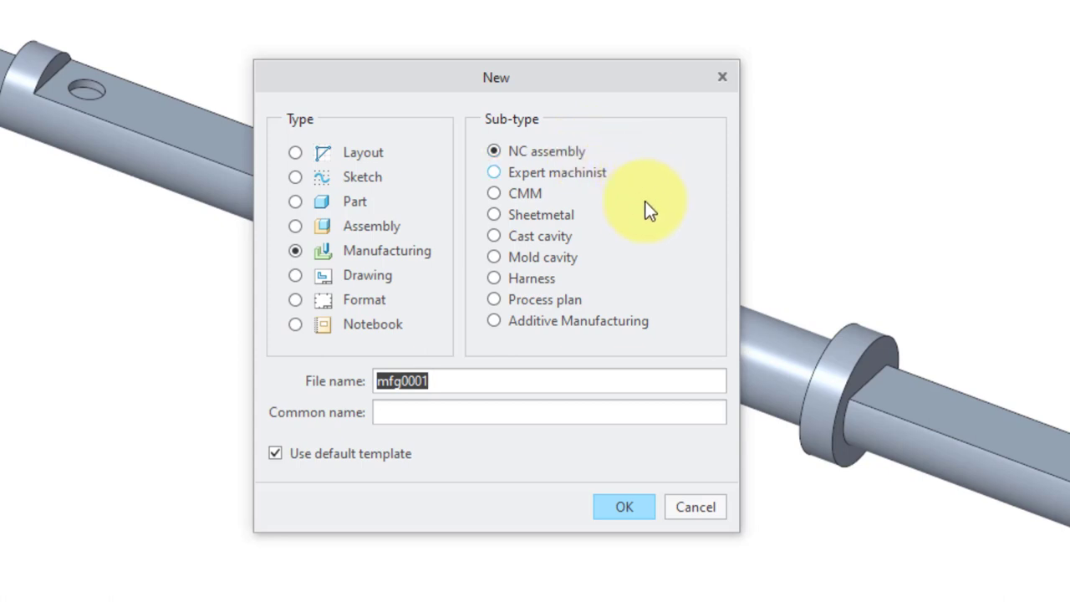
left_click(547, 260)
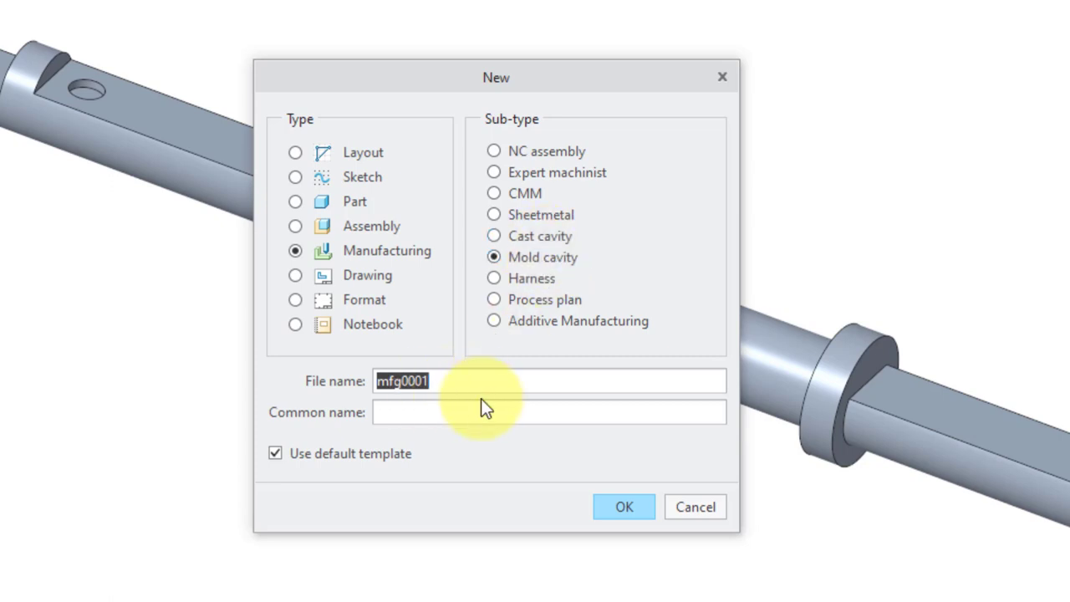
type("rod_")
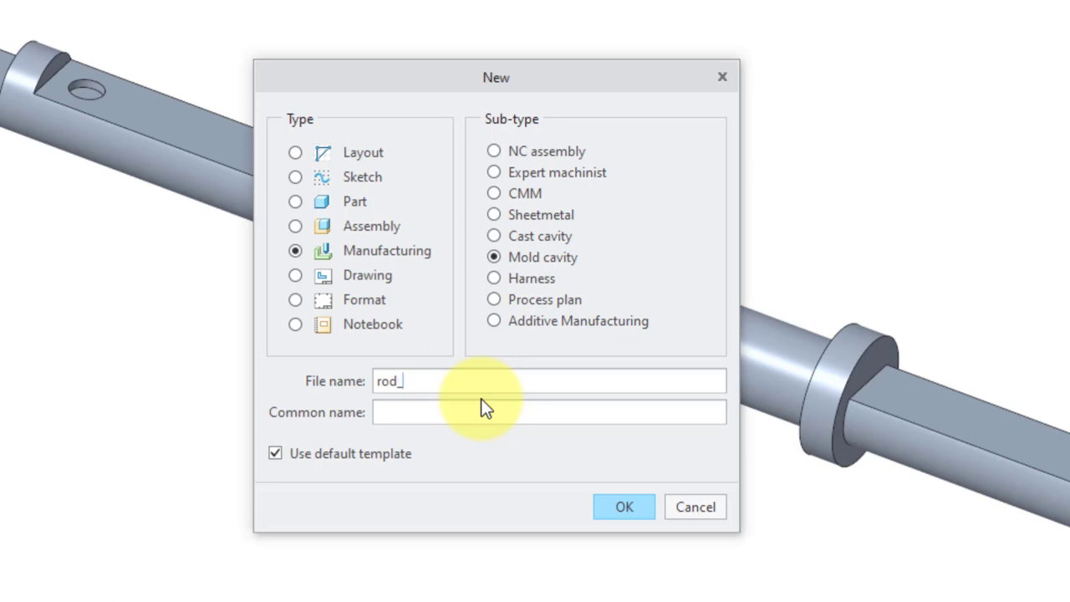
type("mold_mfg")
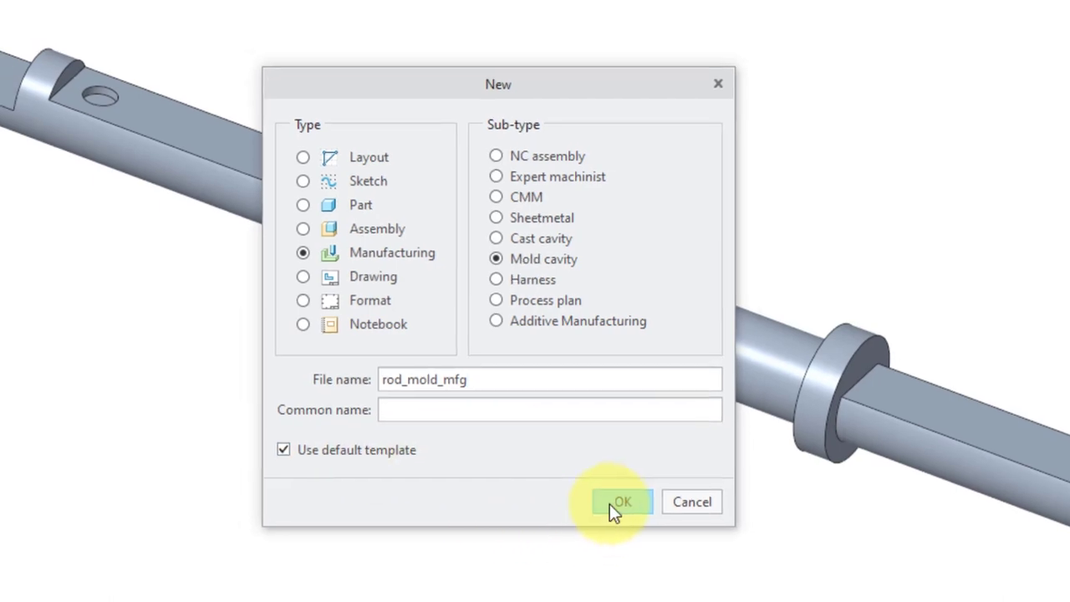
left_click(618, 503)
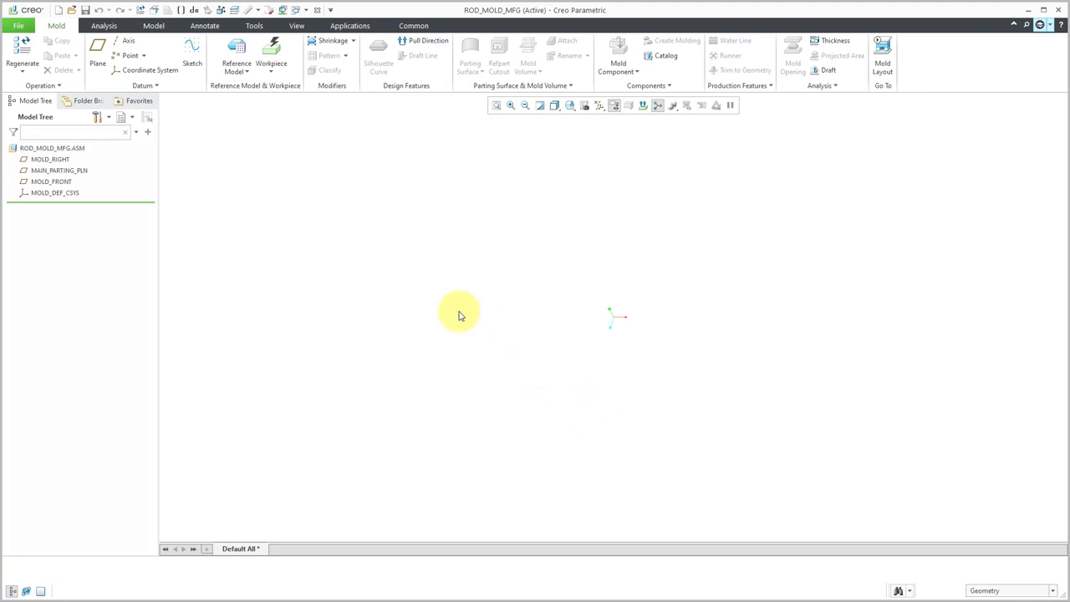
Step: Turn on the display of the mold's pull direction
left_click(1046, 13)
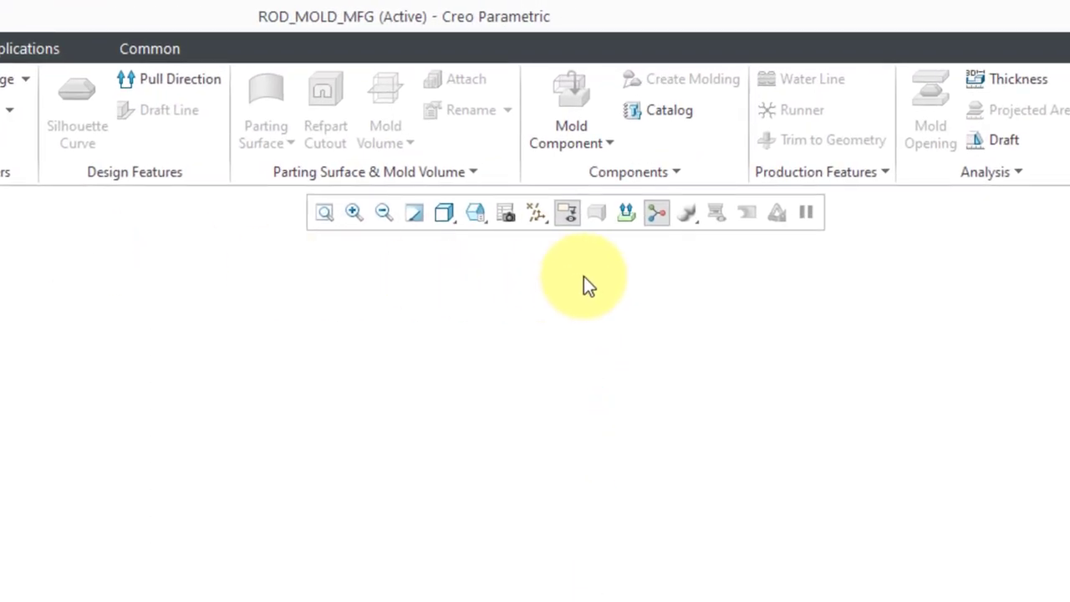
left_click(629, 217)
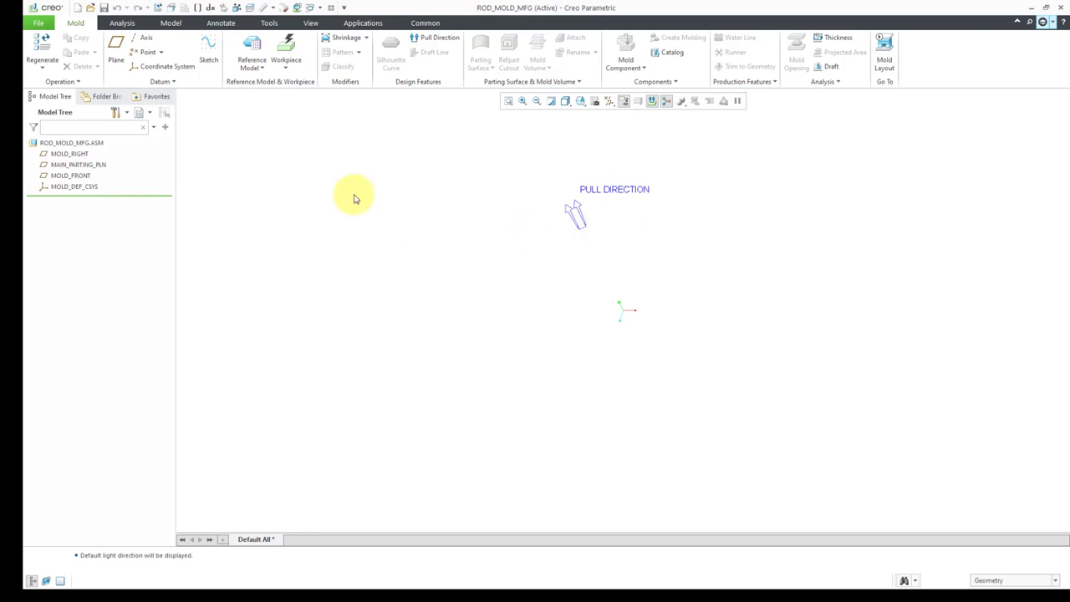
Step: Locate rod_final.prt as the reference model, using Merge by reference with the name ROD_MOLD_MFG_REF
left_click(258, 69)
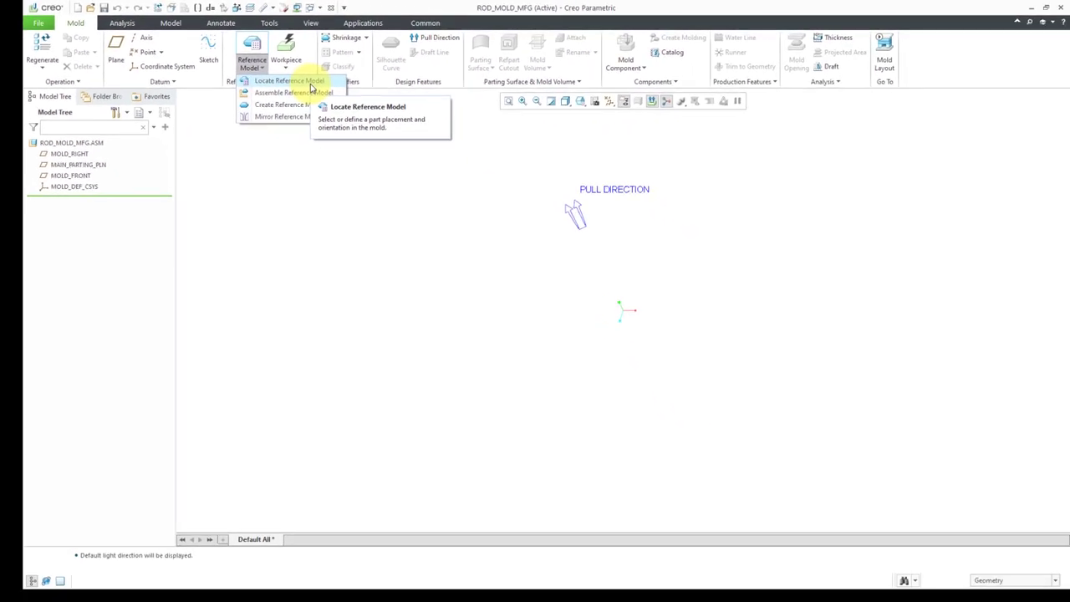
left_click(289, 81)
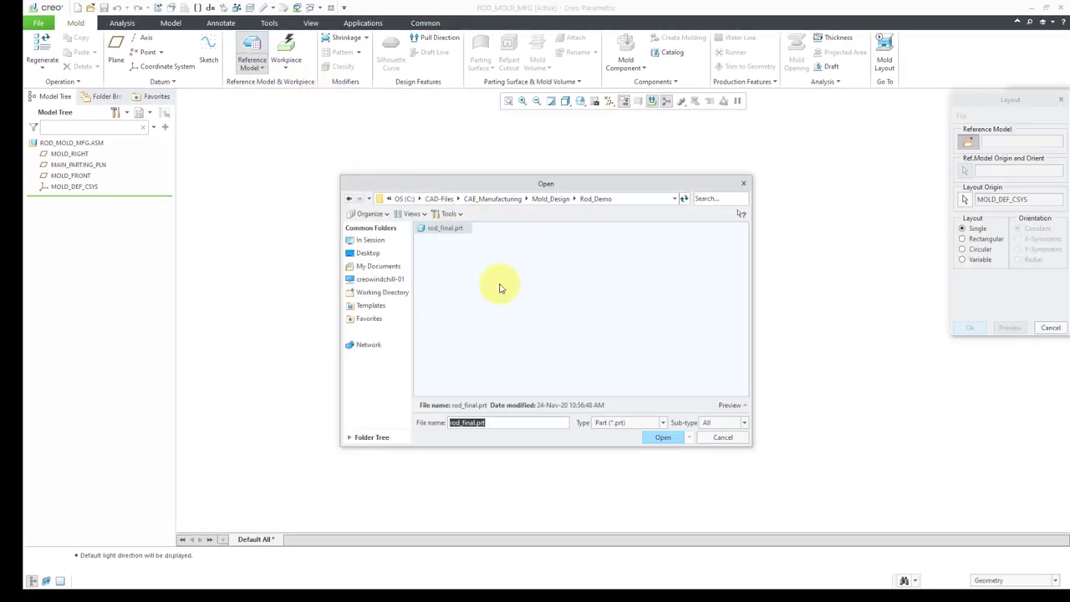
left_click(662, 438)
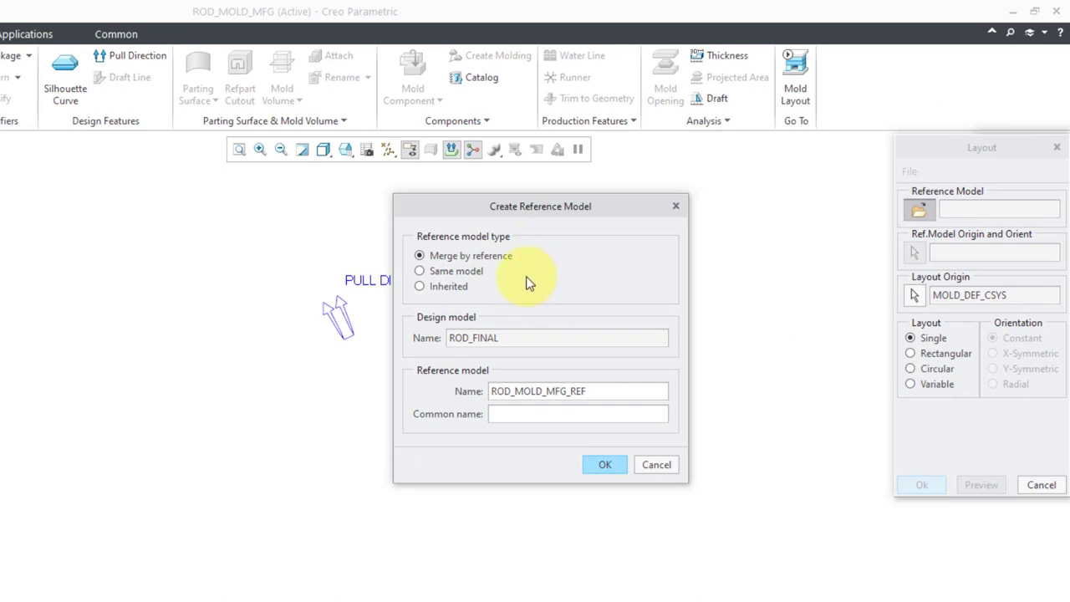
left_click(461, 271)
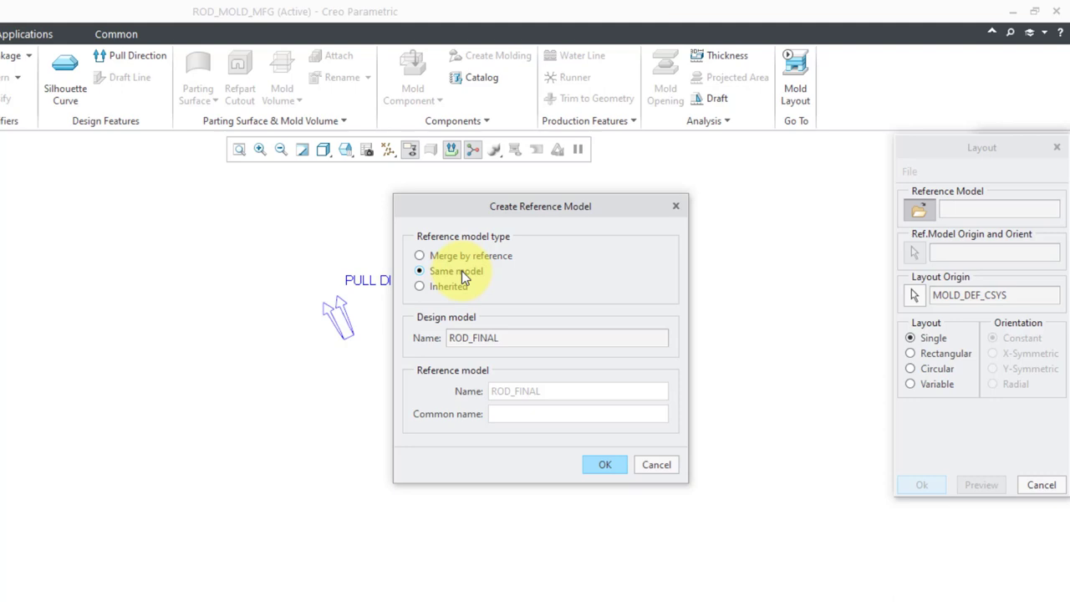
left_click(457, 257)
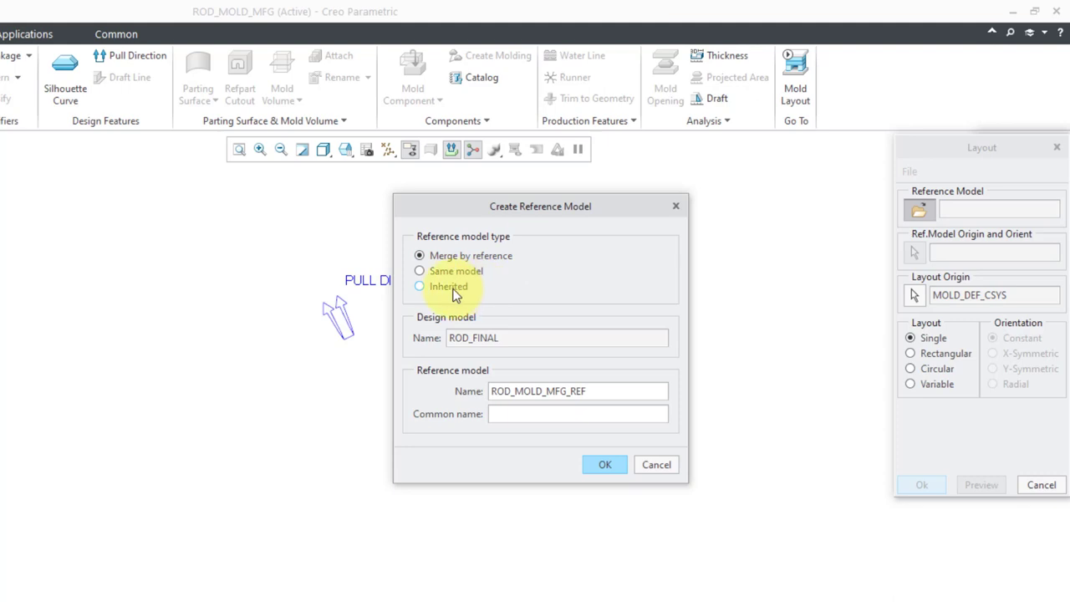
left_click(455, 293)
left_click(454, 255)
left_click(604, 463)
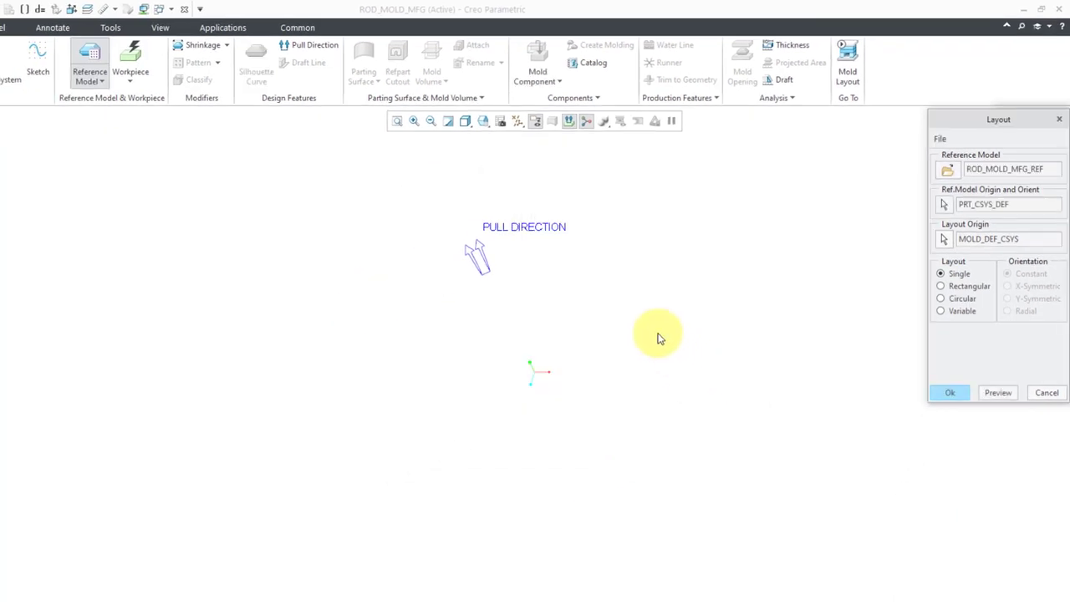
Step: Preview the single-cavity layout and compare the rod's orientation with the pull direction
scroll(577, 322, "up", 1)
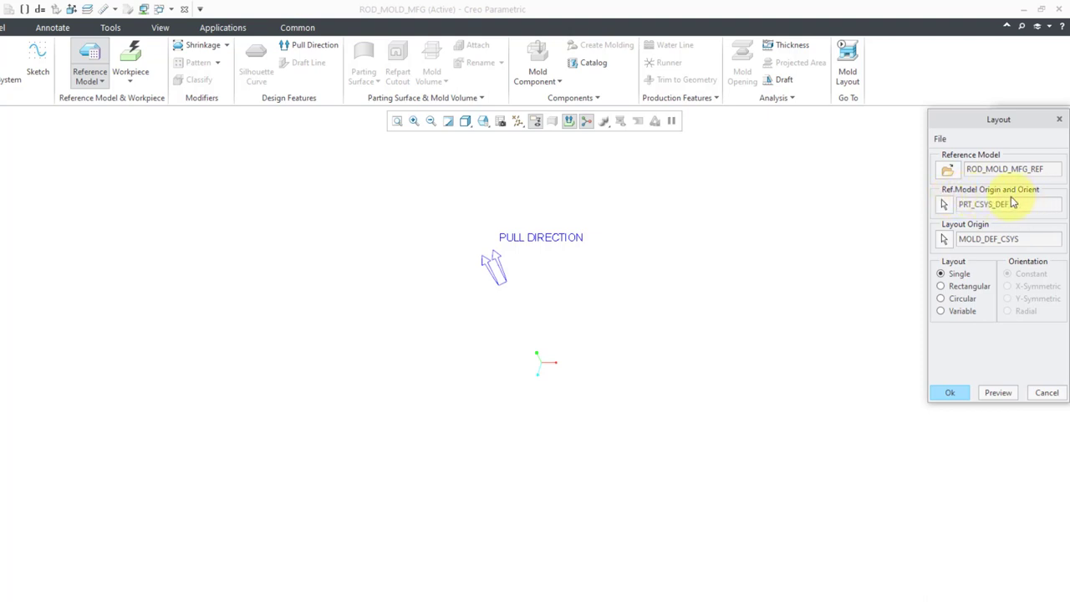
left_click(999, 394)
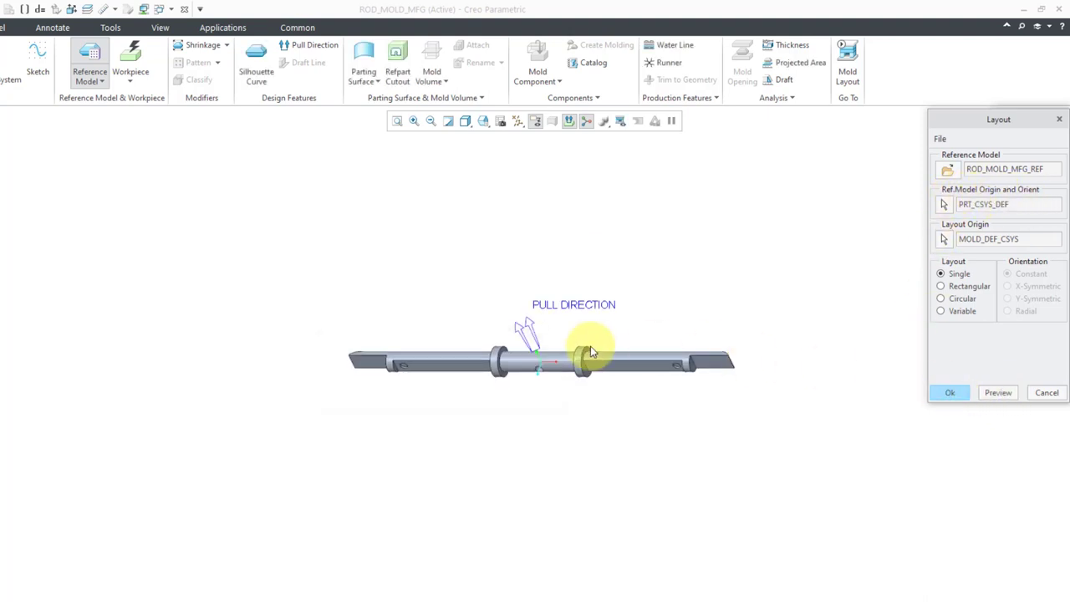
scroll(609, 366, "down", 2)
scroll(508, 363, "down", 1)
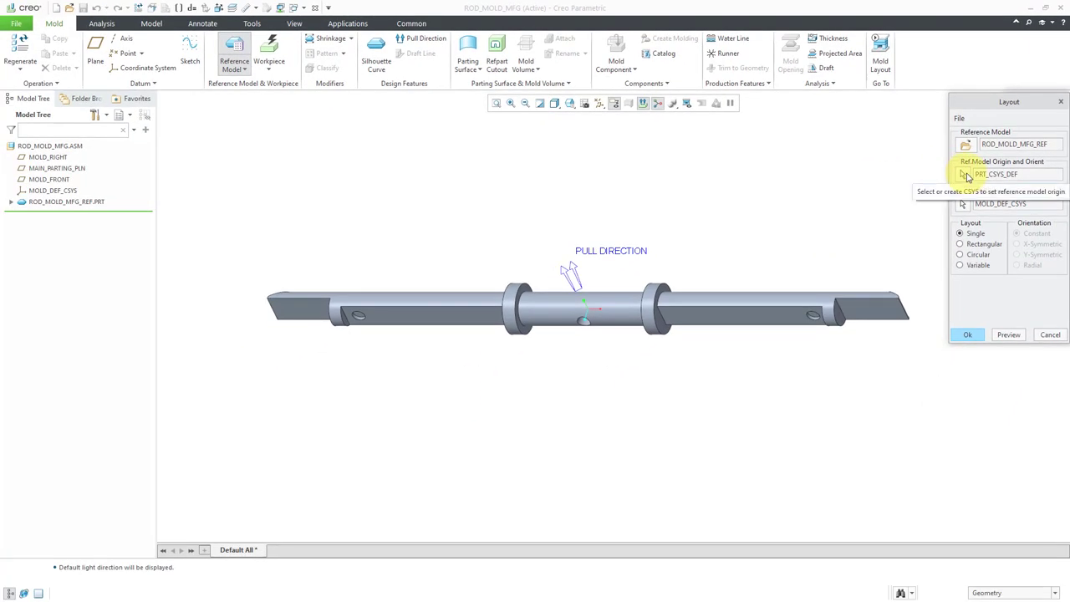
Step: Open the Dynamic orientation settings for the reference model's origin and inspect its axes against the rod's flat faces
left_click(963, 174)
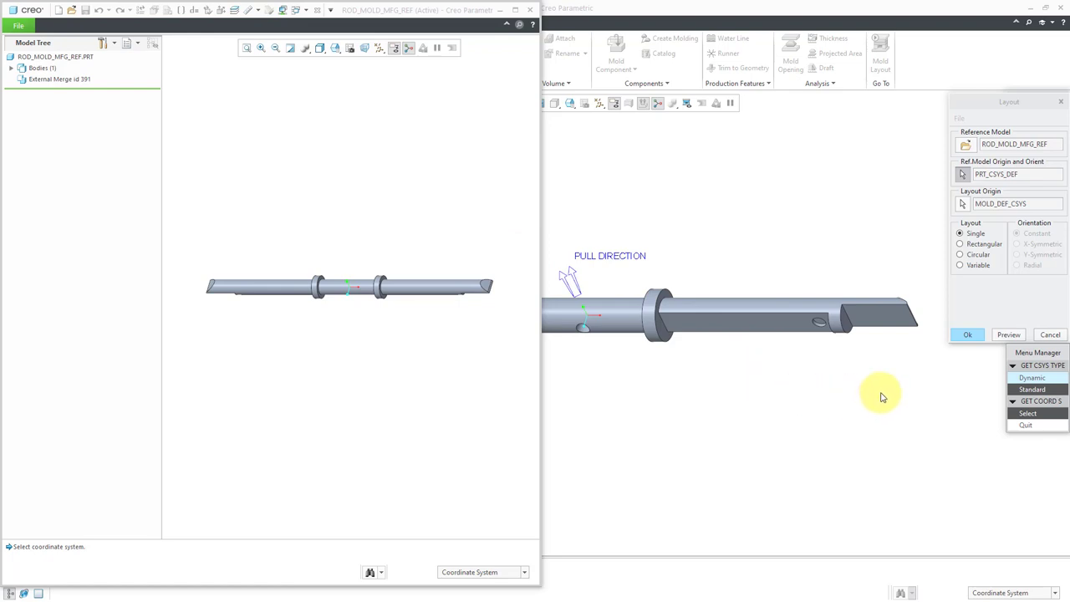
left_click(1026, 379)
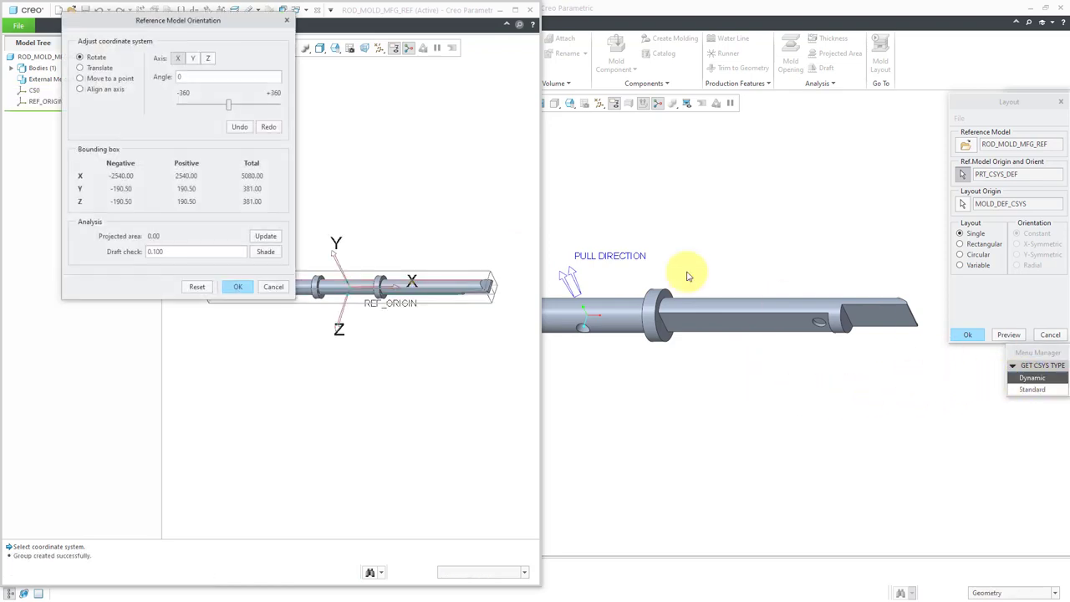
left_click_drag(224, 24, 715, 157)
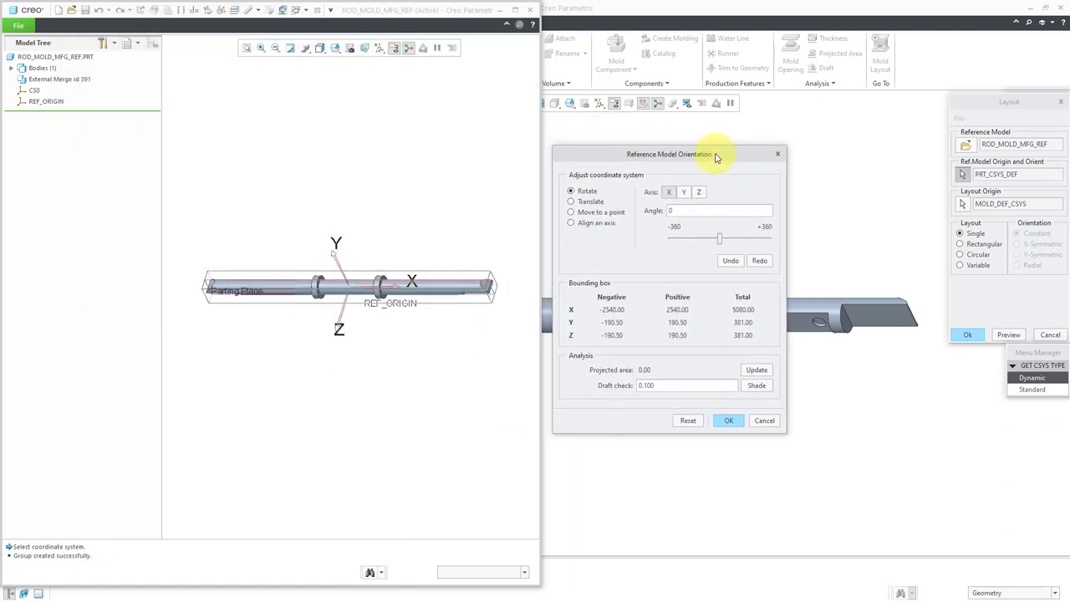
scroll(350, 316, "up", 1)
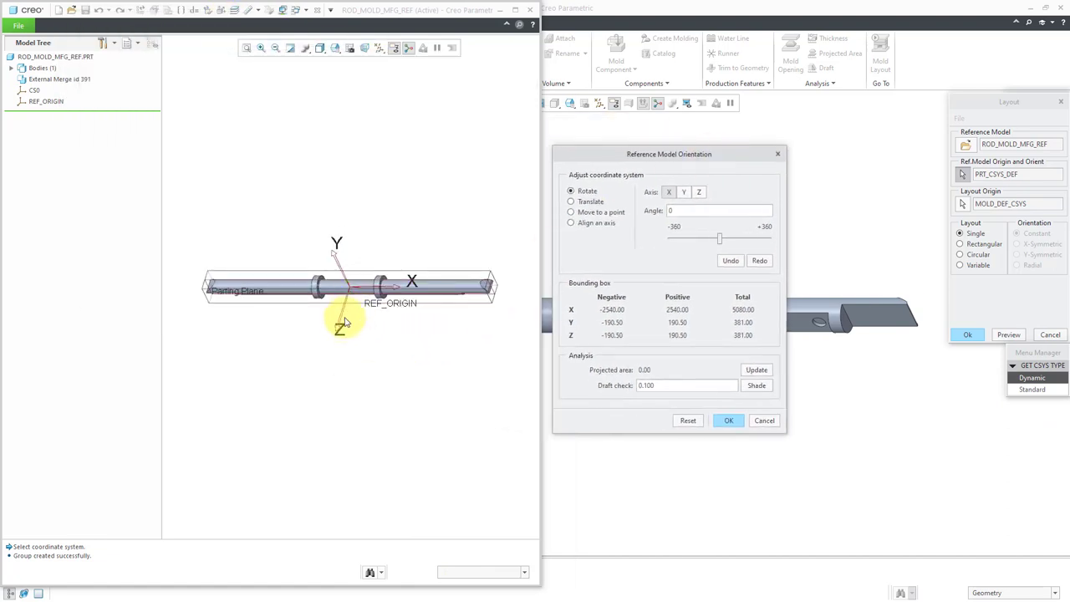
scroll(215, 304, "down", 2)
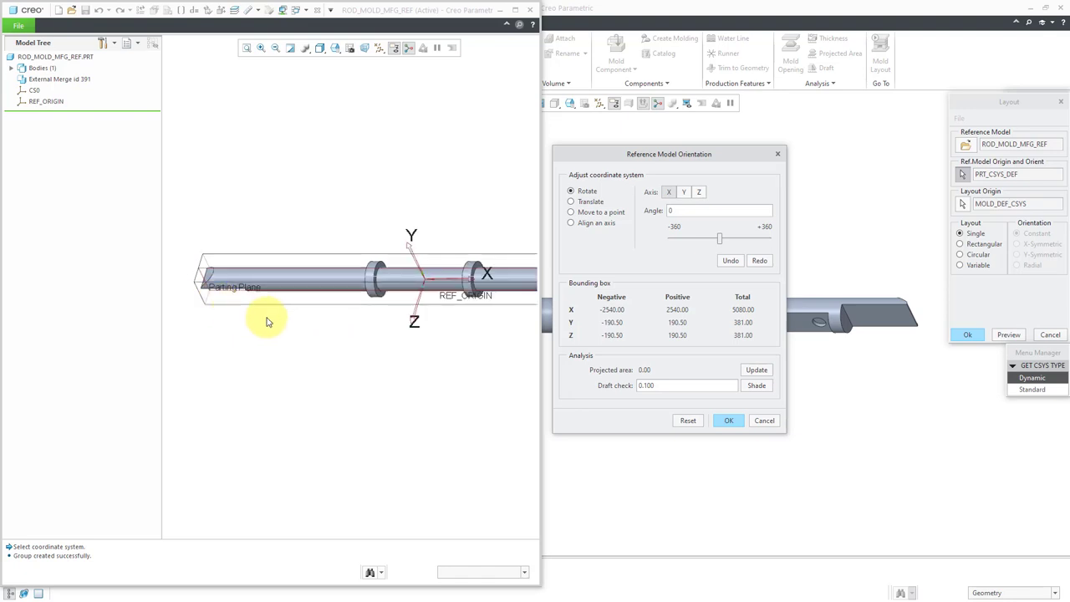
middle_click_drag(270, 317, 279, 233)
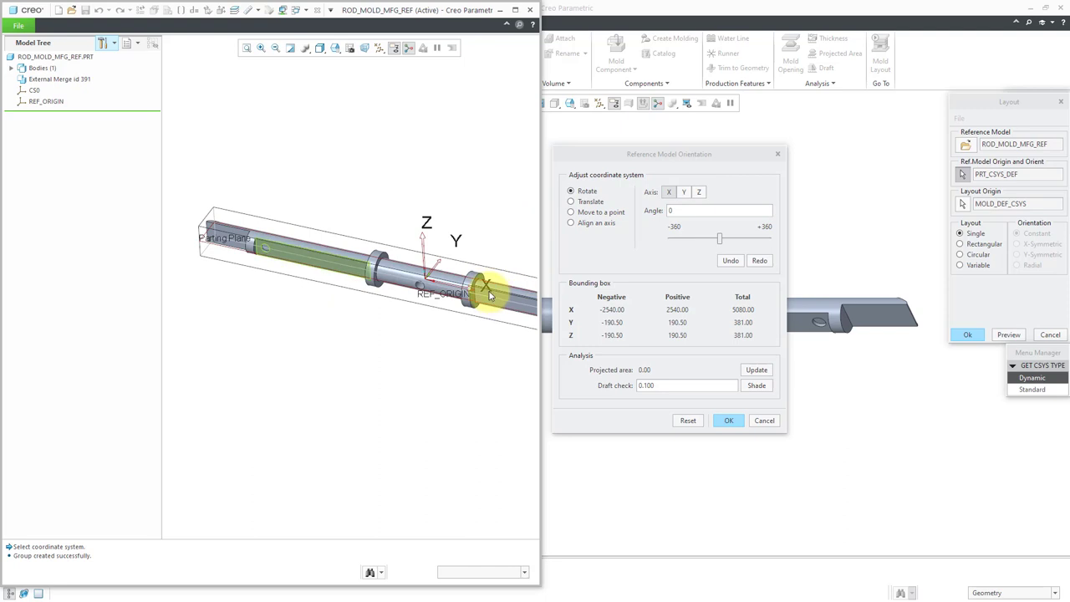
Step: Try rotating the reference model's coordinate system 90° about the X axis and inspect the direction of Z
left_click(679, 210)
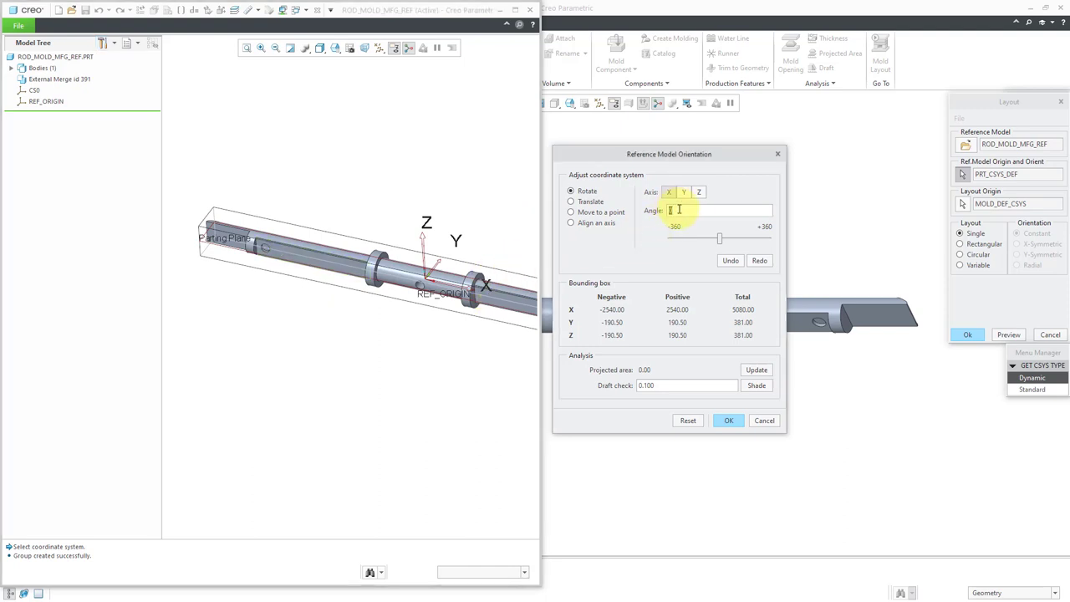
type("90")
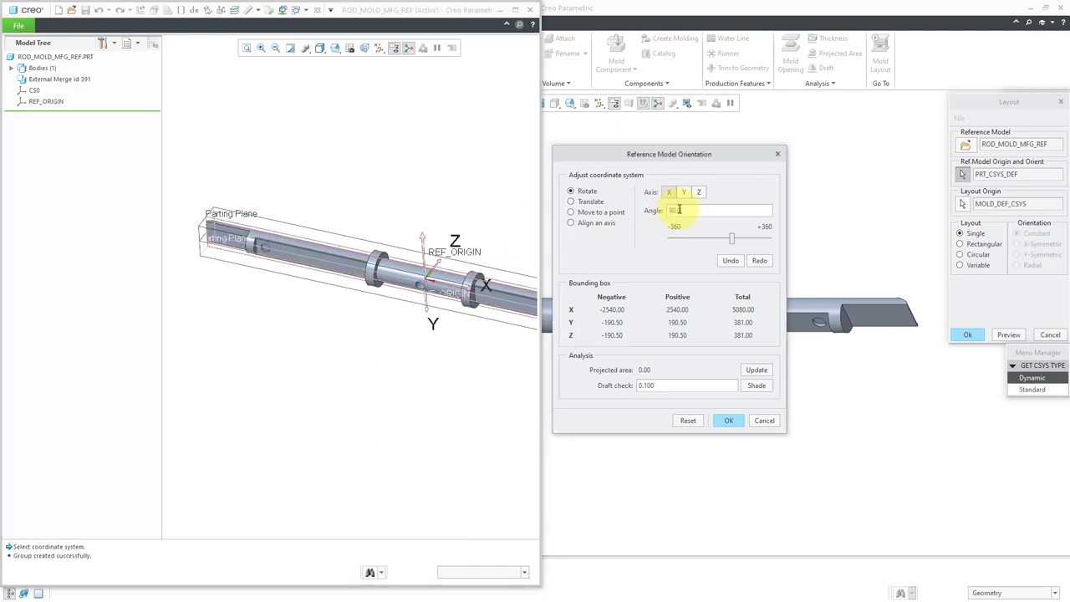
key("Return")
scroll(322, 284, "up", 1)
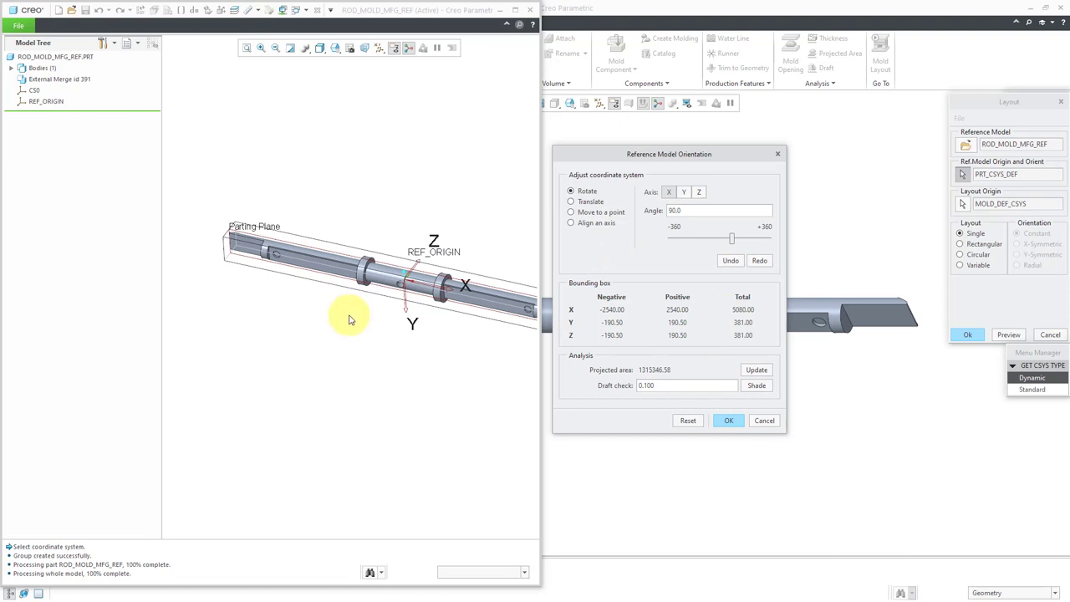
scroll(378, 267, "up", 1)
scroll(374, 267, "down", 1)
middle_click_drag(374, 267, 366, 301)
scroll(403, 284, "up", 1)
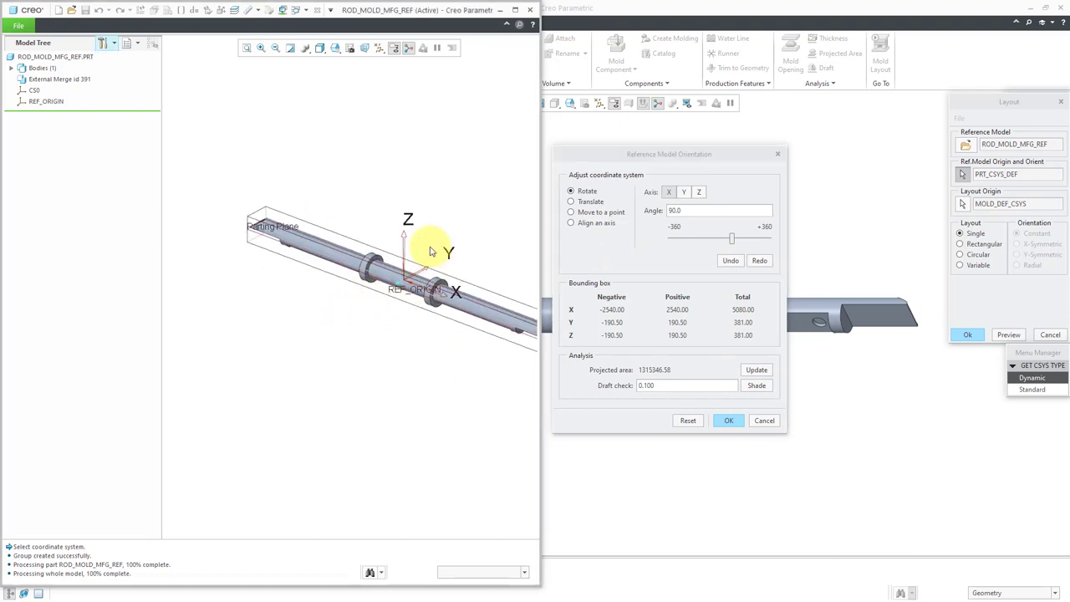
scroll(426, 251, "up", 1)
scroll(388, 276, "down", 2)
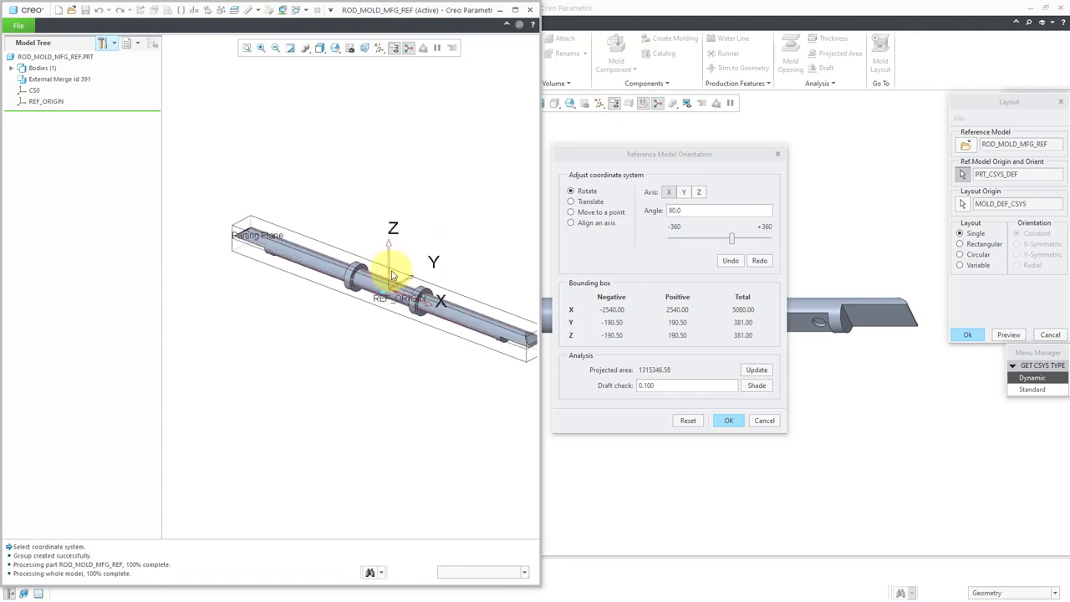
Step: Set the coordinate system's rotation about X to 270°, accept the orientation and preview the layout
double_click(695, 210)
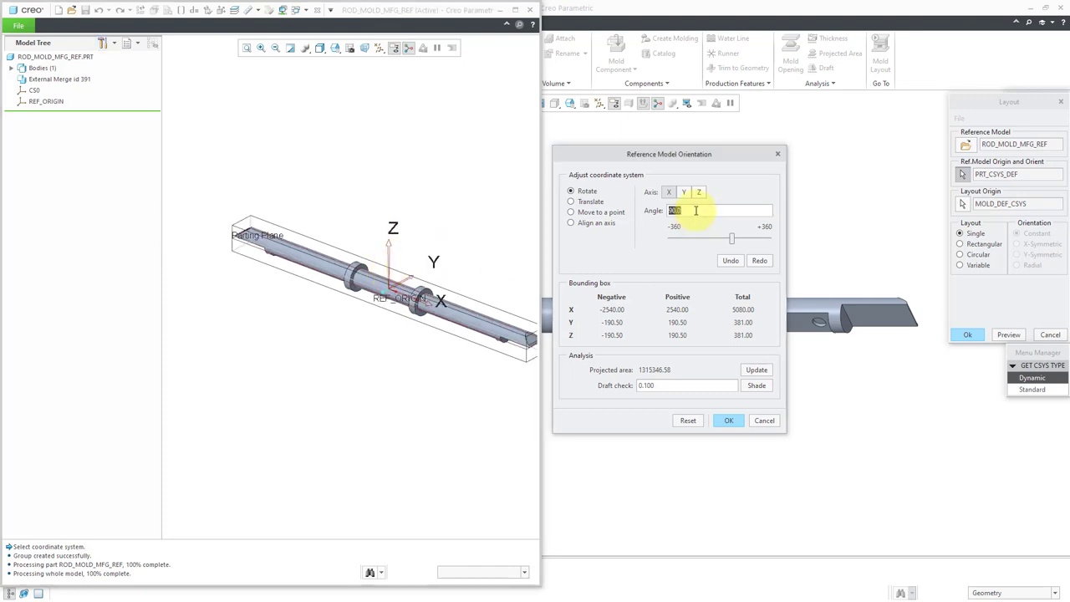
key("Return")
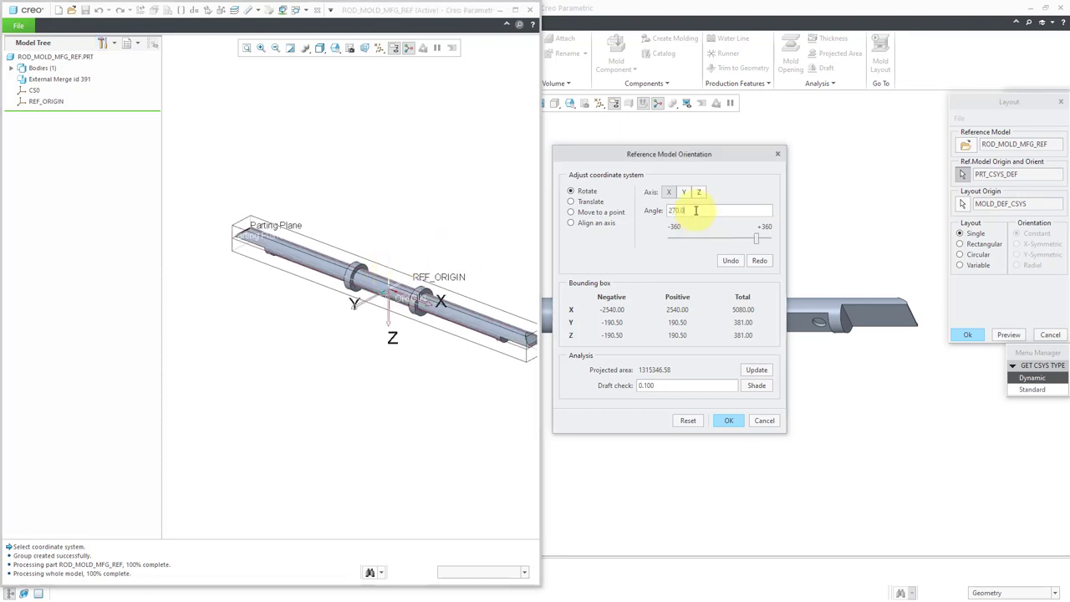
middle_click_drag(279, 351, 325, 168)
scroll(372, 295, "up", 2)
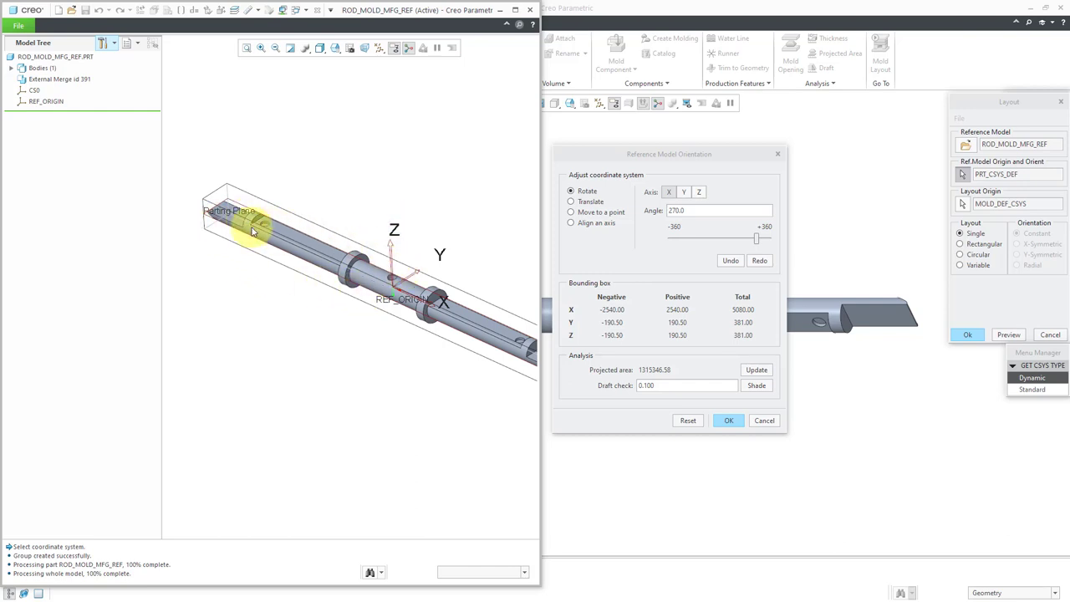
scroll(243, 228, "down", 2)
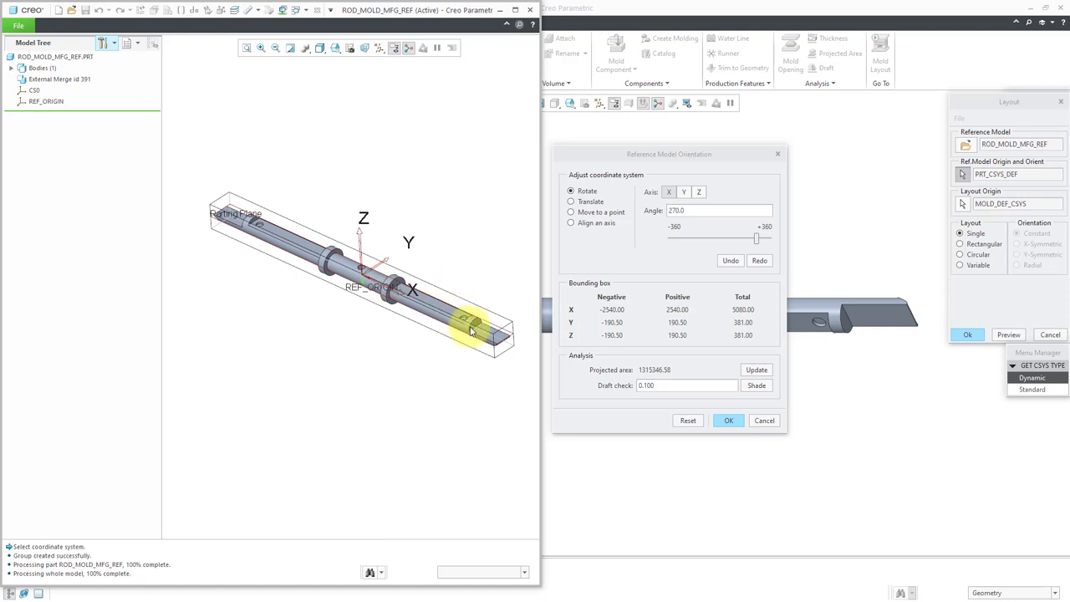
left_click(731, 421)
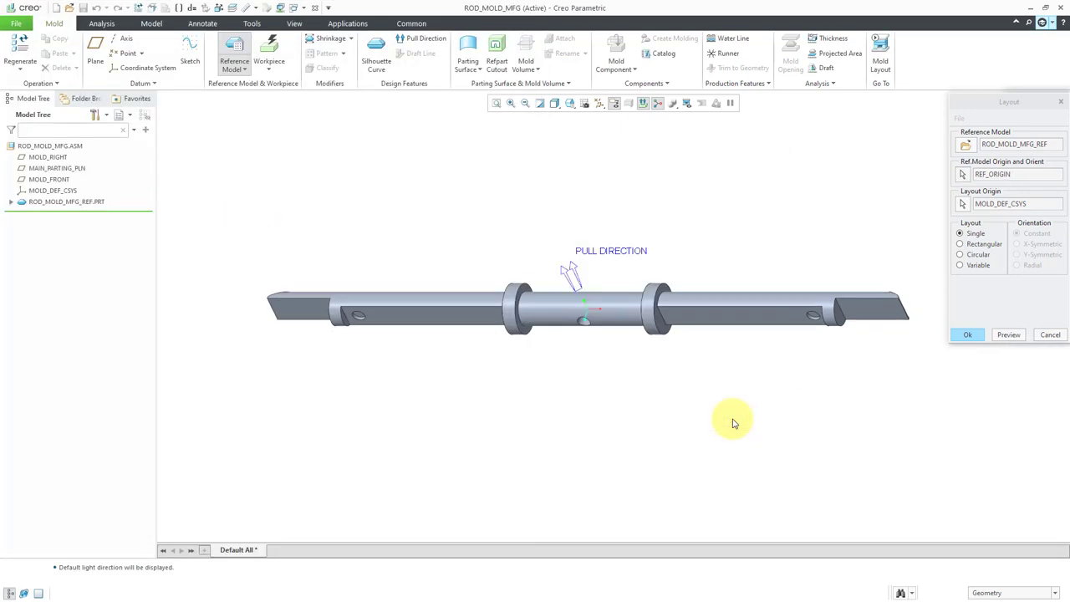
left_click(1008, 334)
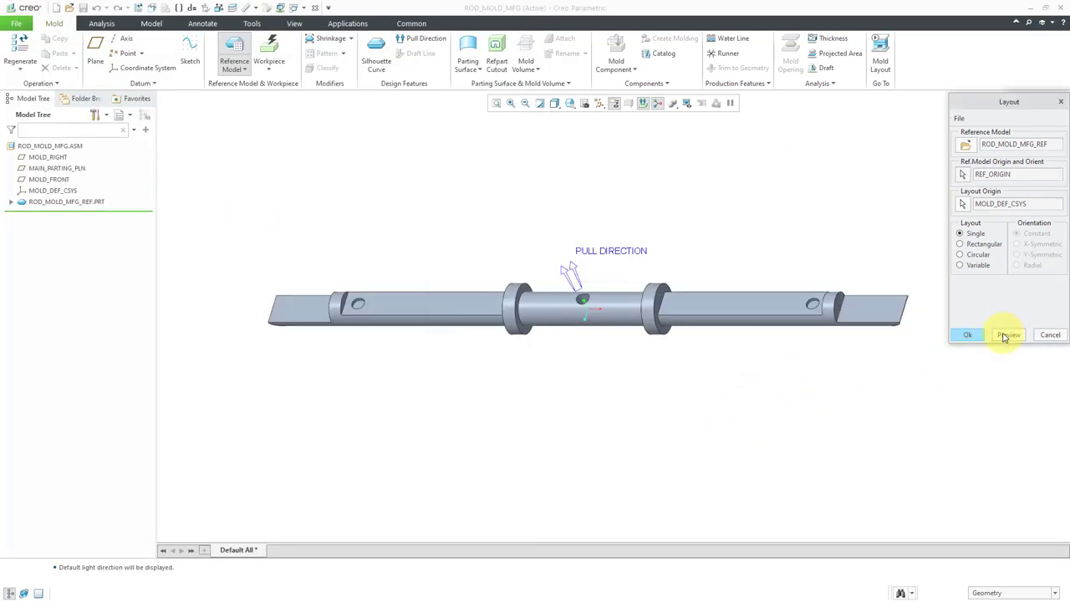
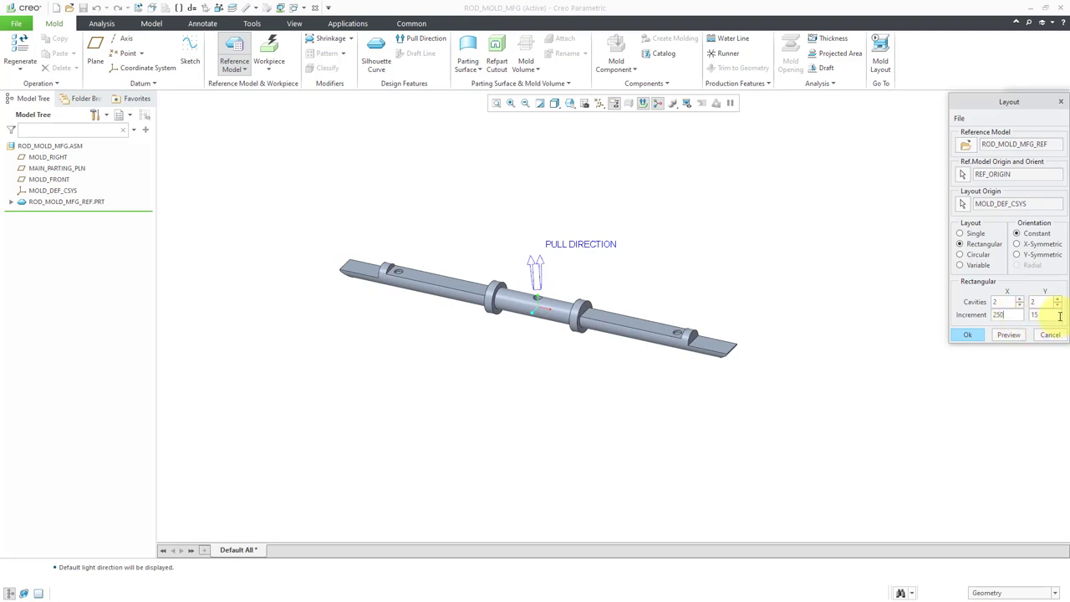
Step: Set the rectangular cavity layout's Y increment to 80 and preview the arrangement
double_click(1052, 314)
type("80")
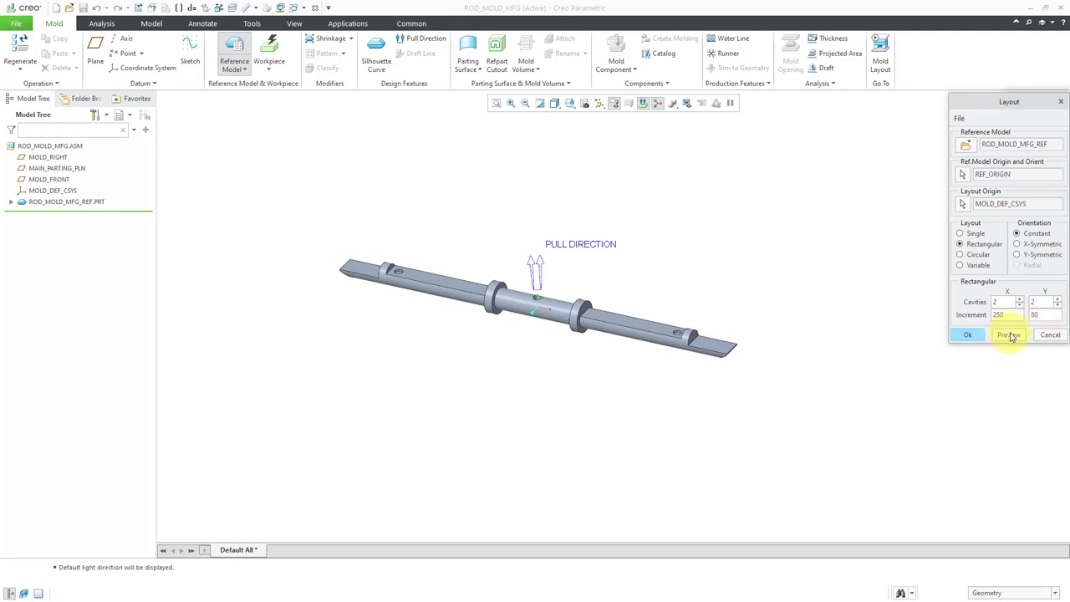
left_click(965, 335)
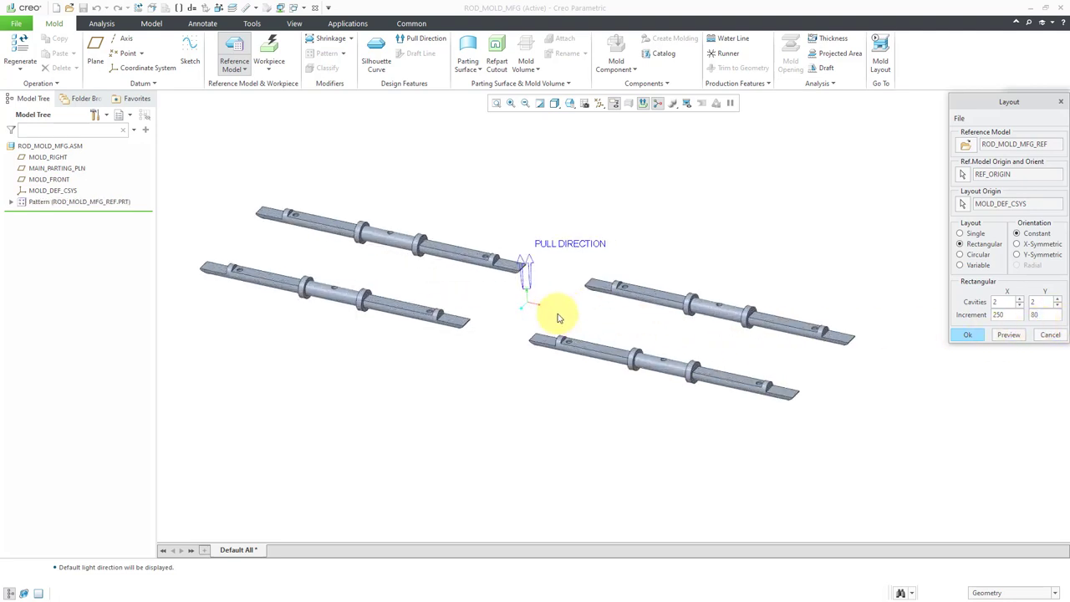
scroll(553, 319, "up", 2)
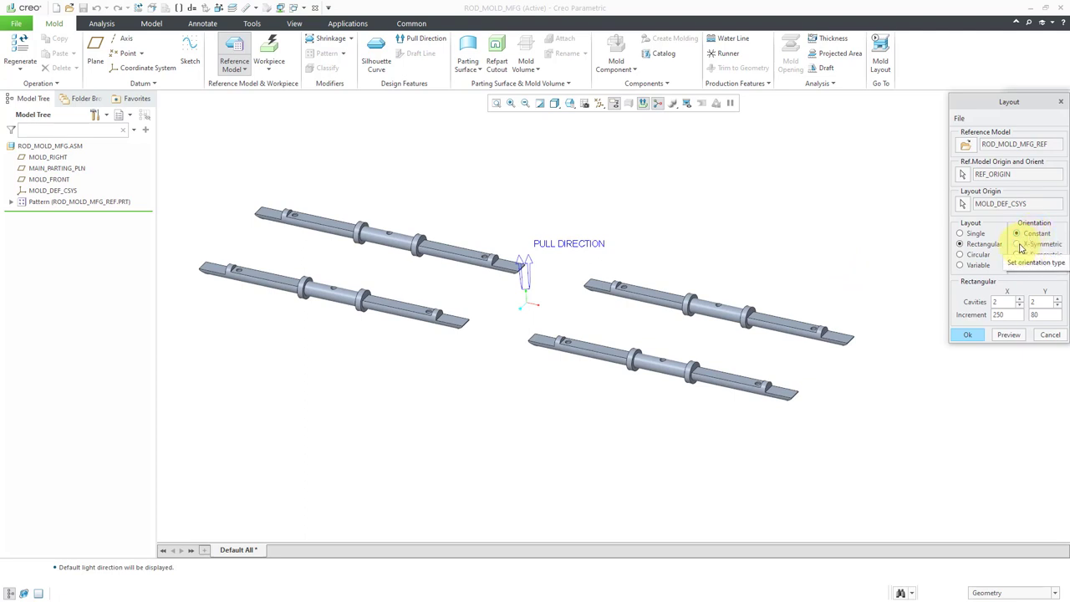
Step: Accept the cavity layout with the absolute accuracy of 1.0000e-03 inch and finish the layout definition
left_click(967, 335)
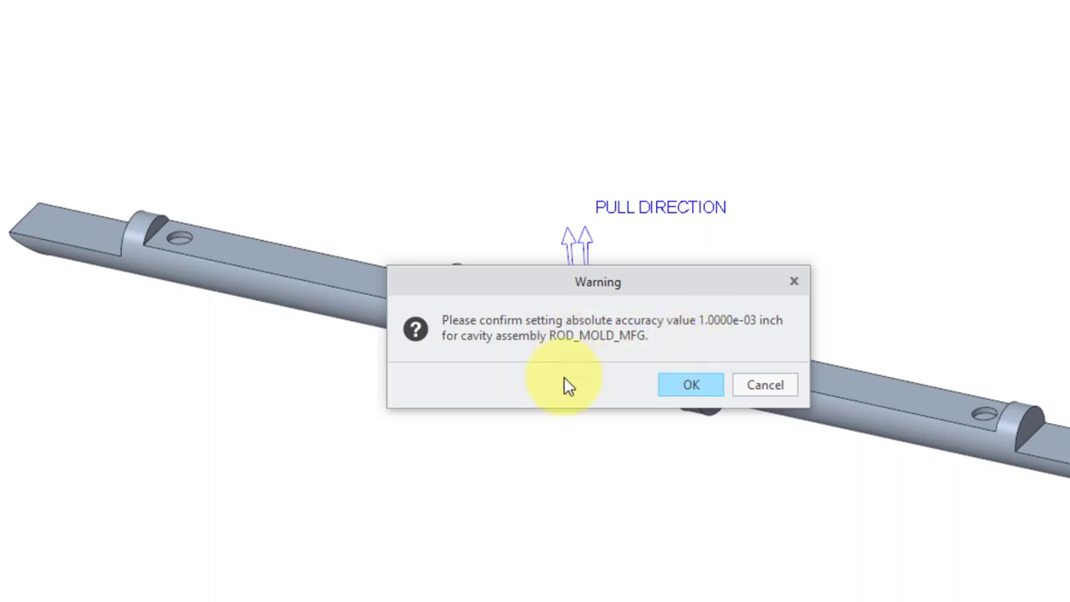
left_click(677, 384)
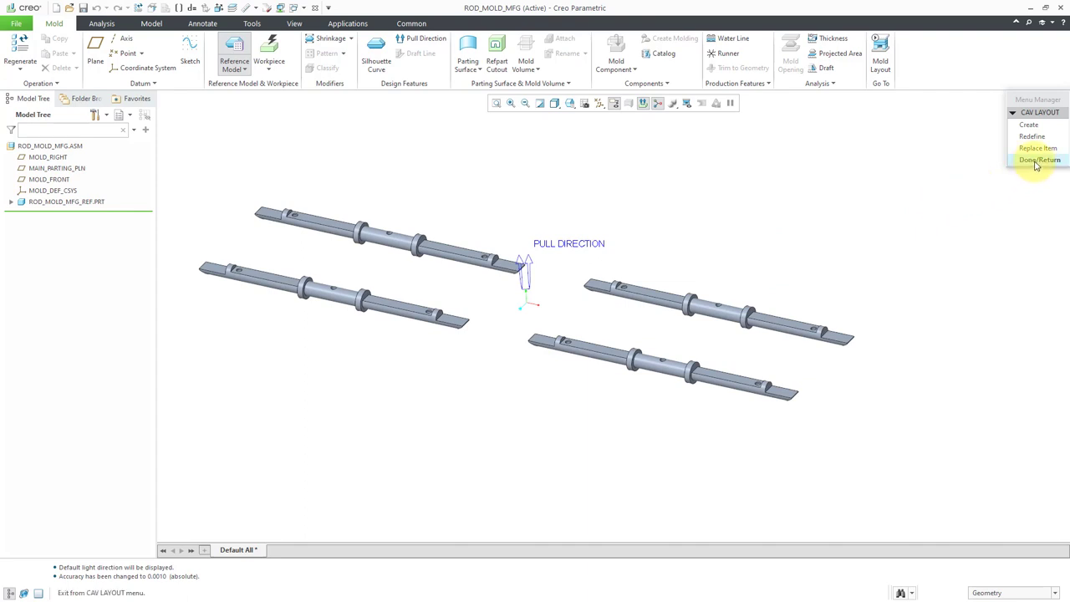
left_click(1036, 162)
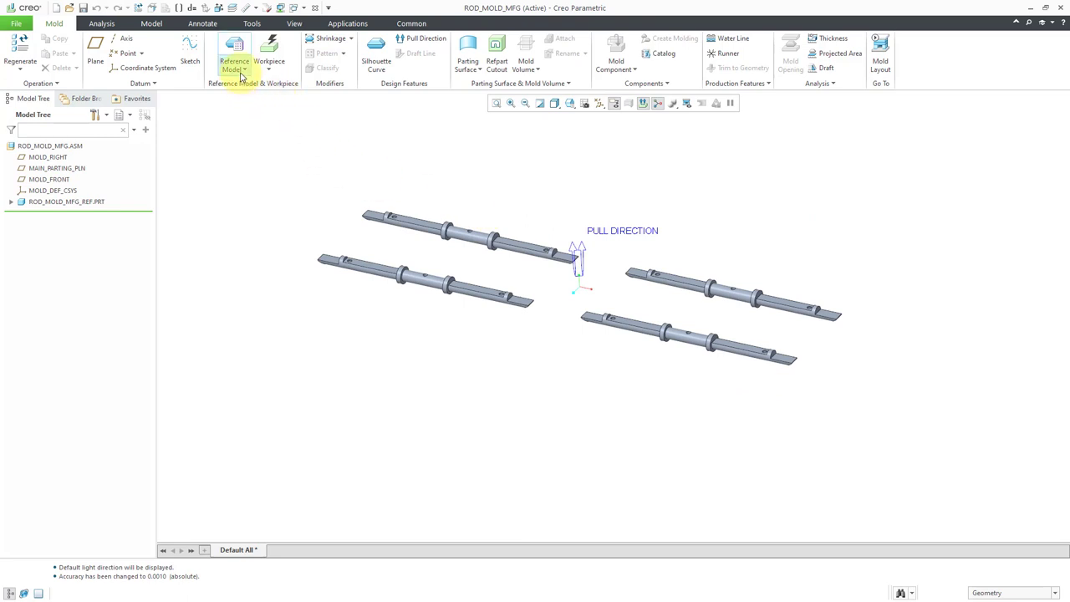
Step: Start an automatic workpiece around the reference models and assign MOLD_DEF_CSYS as its mold origin
left_click(240, 72)
left_click(240, 73)
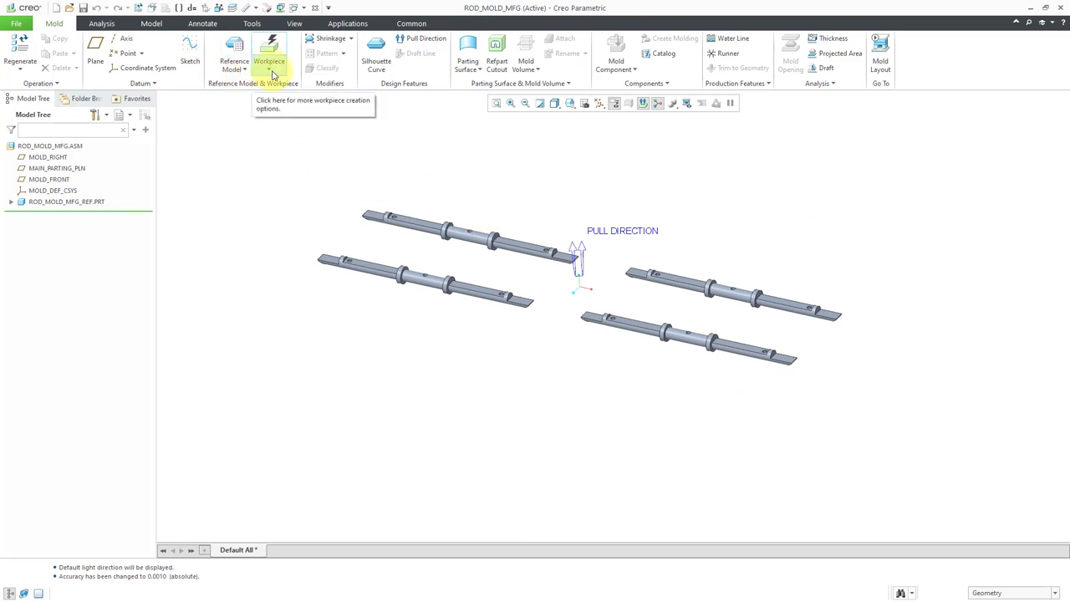
left_click(270, 72)
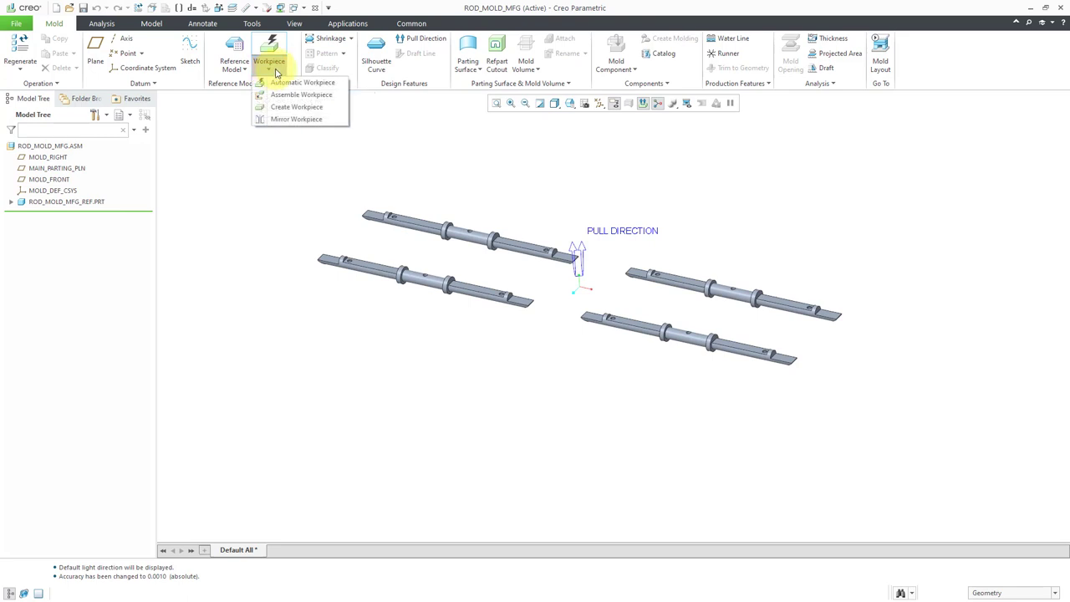
left_click(324, 85)
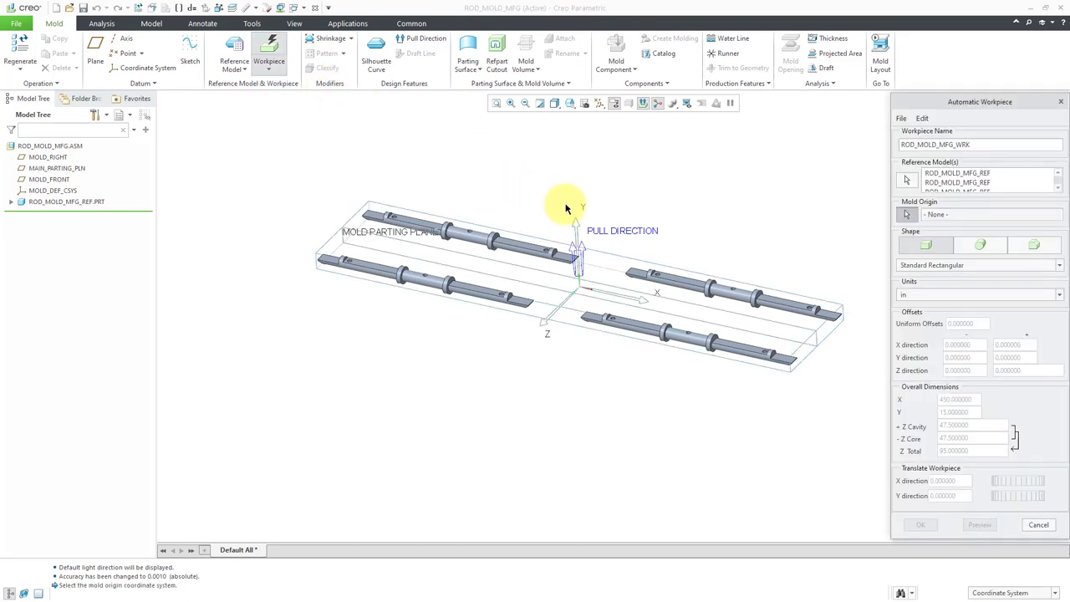
scroll(620, 266, "up", 2)
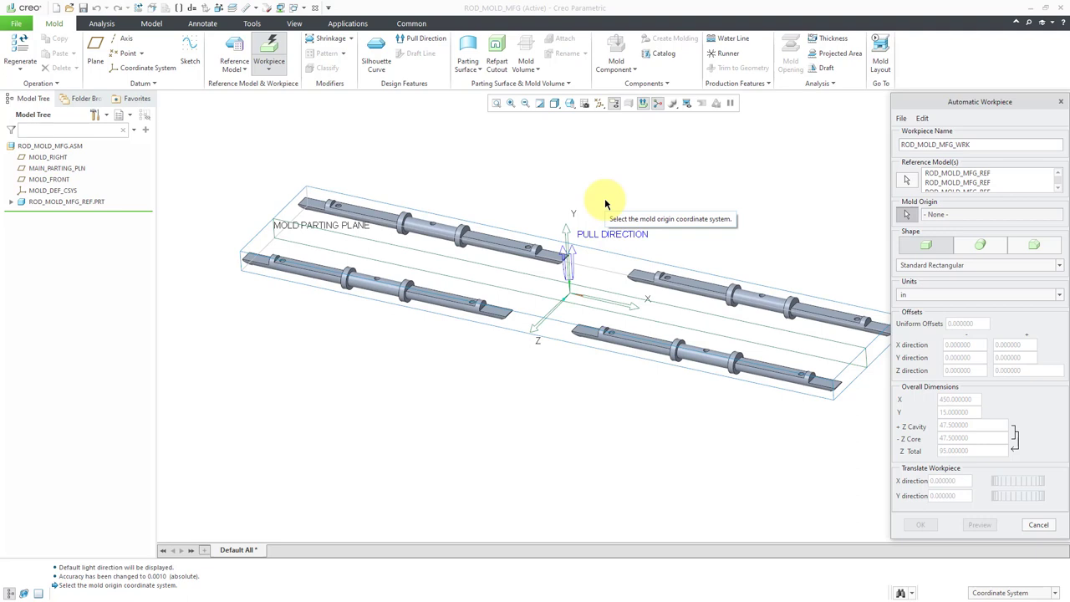
mouse_move(460, 214)
middle_mouse_down()
mouse_move(484, 198)
mouse_move(443, 210)
mouse_move(476, 203)
middle_mouse_up()
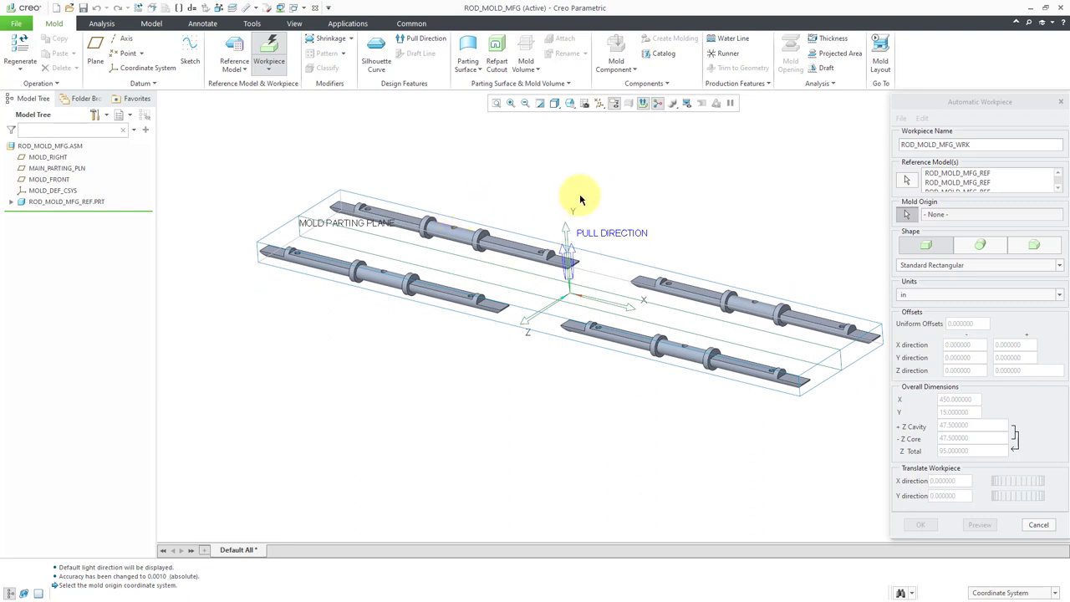
left_click(960, 106)
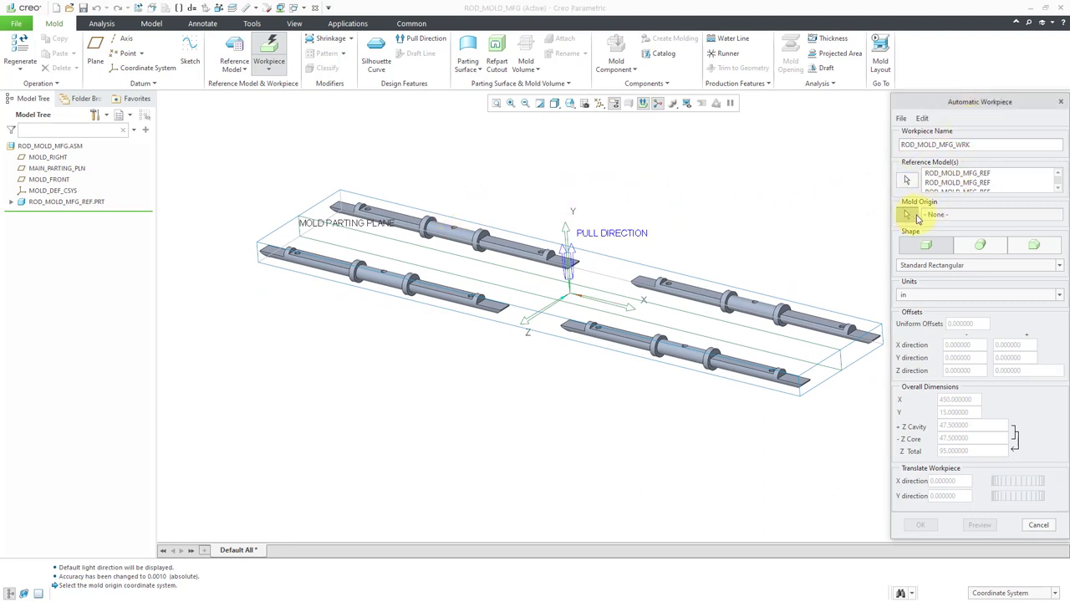
left_click(905, 215)
left_click(63, 192)
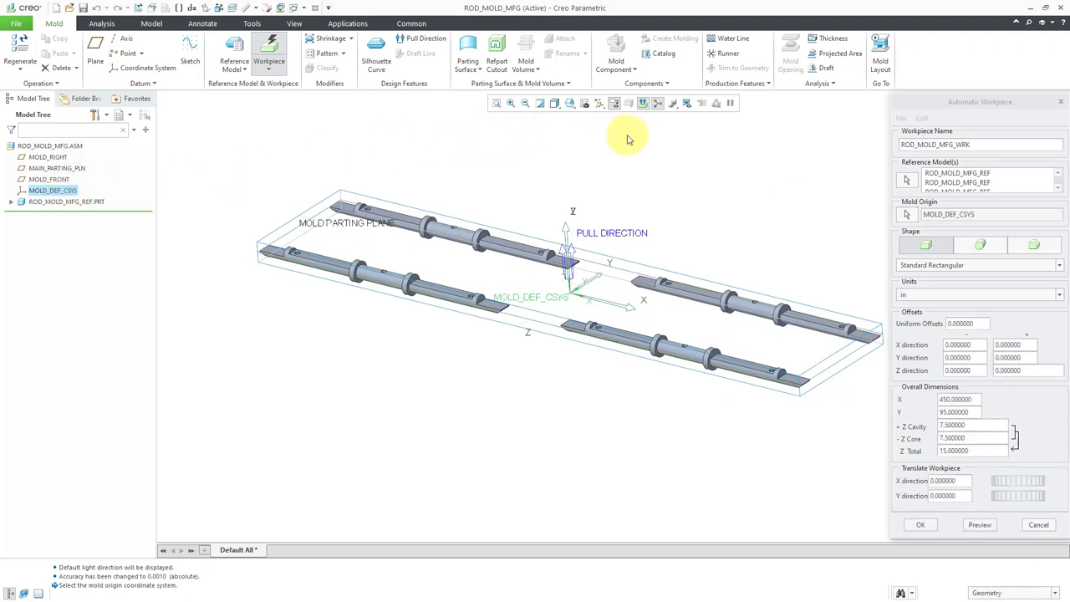
Step: Choose the Standard Rectangular shape and inches as the units for the workpiece
left_click(1028, 268)
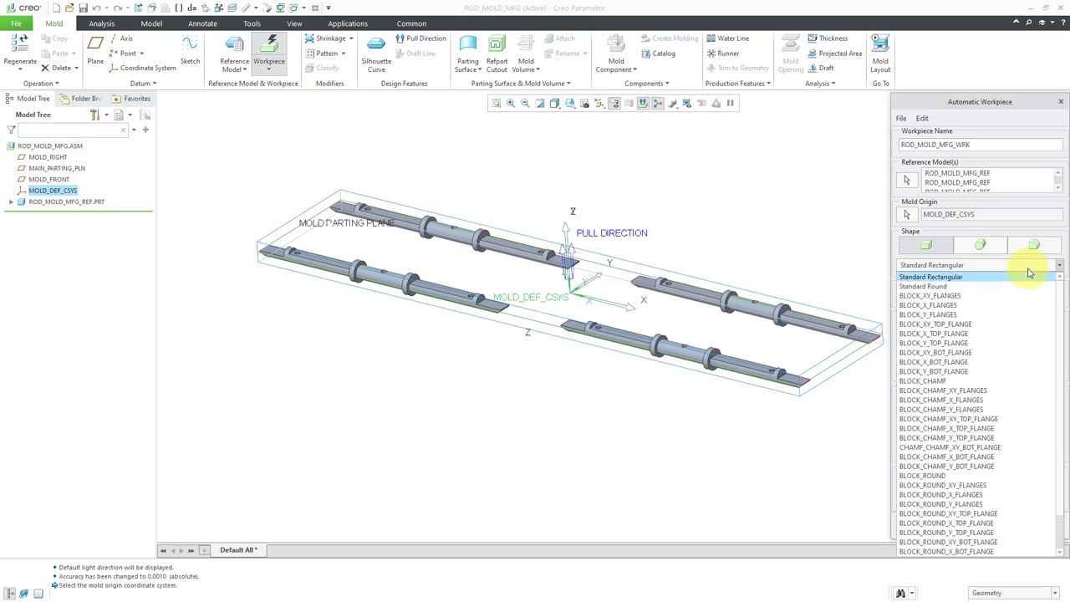
left_click(1028, 275)
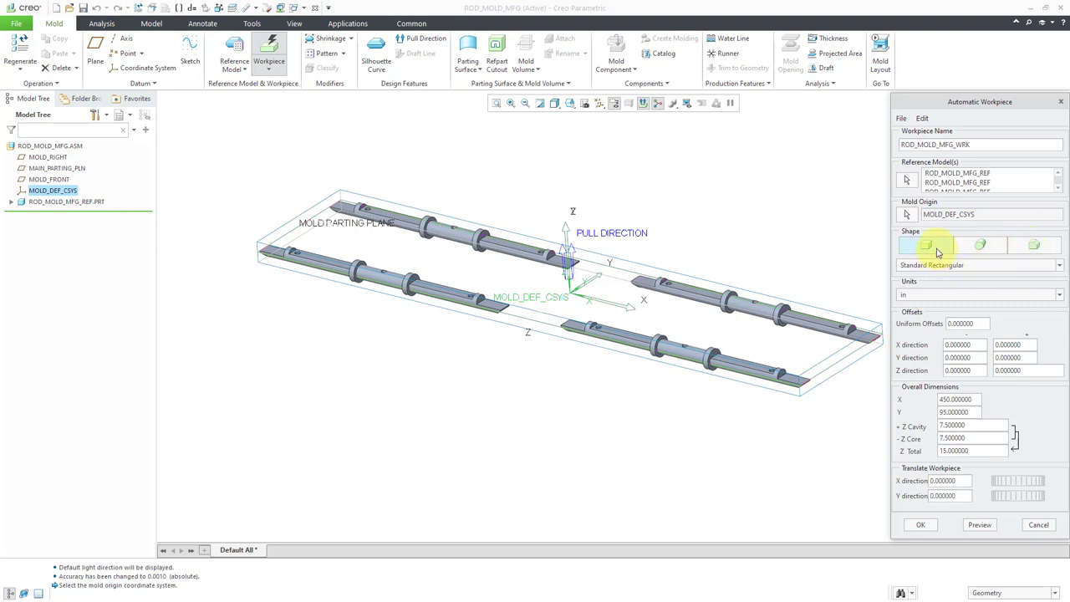
left_click(961, 297)
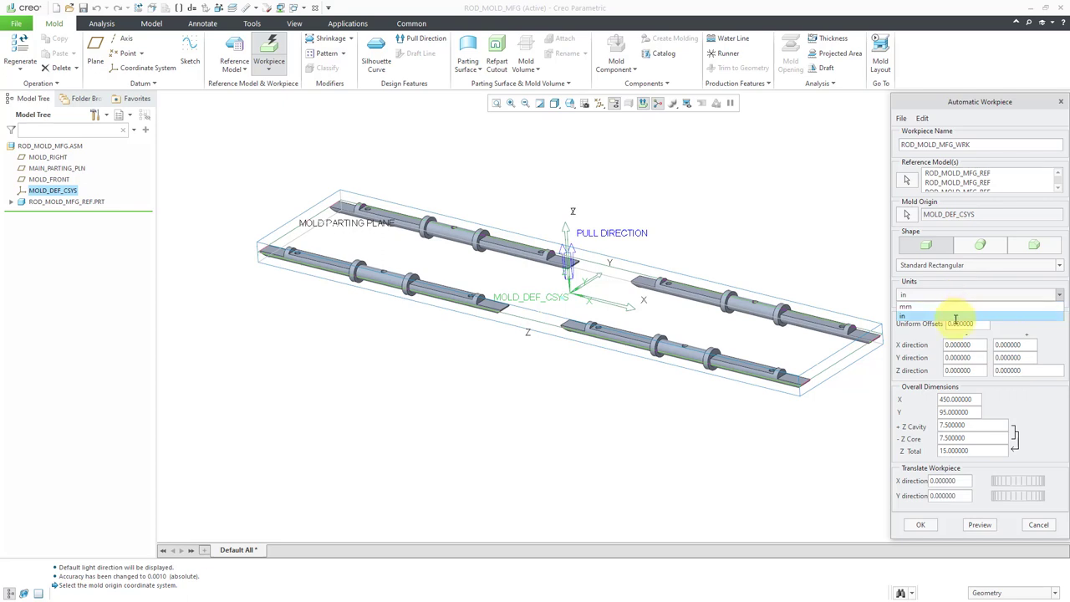
left_click(956, 317)
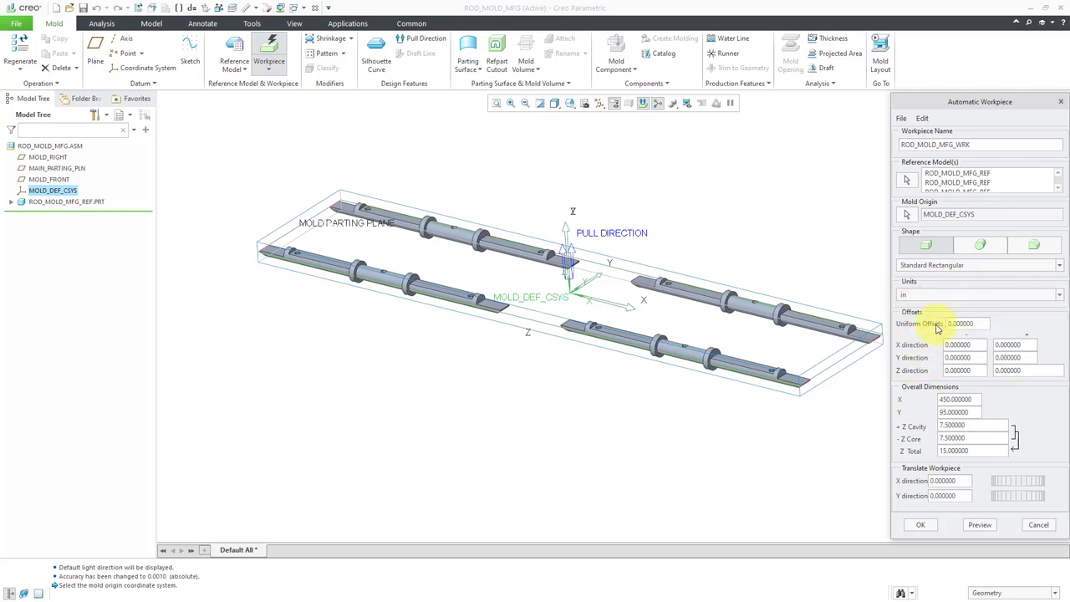
Step: Set the workpiece's overall dimensions to 500 in X and 120 in Y
double_click(971, 399)
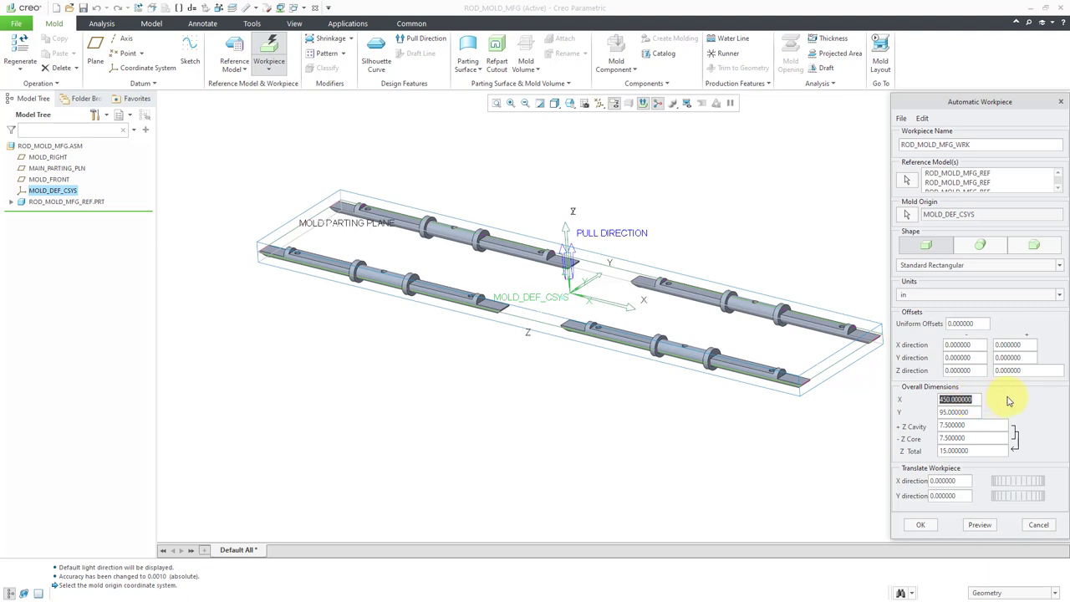
type("500")
key("Return")
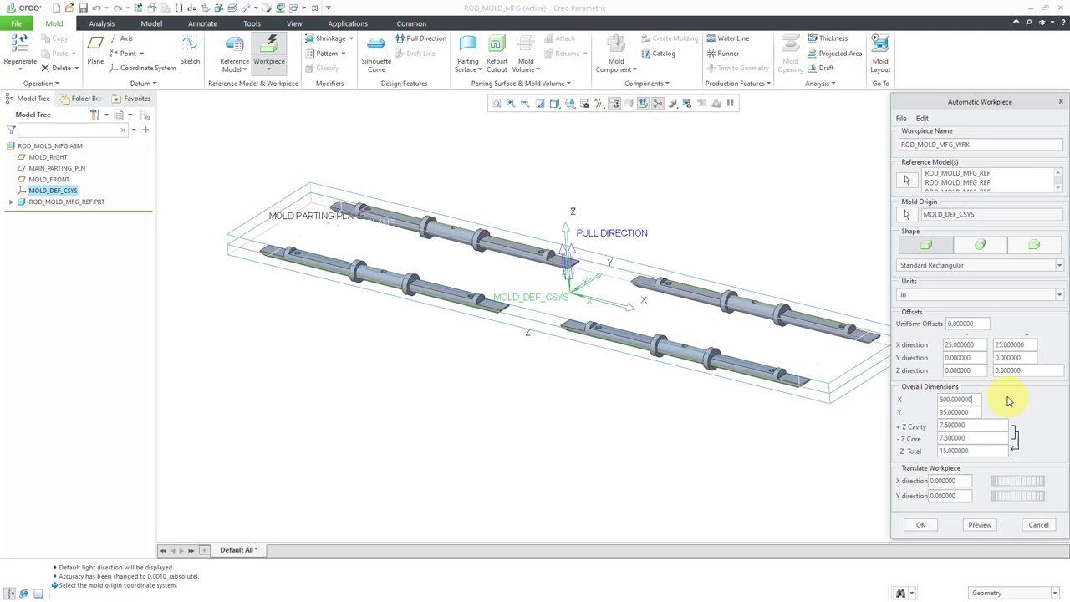
double_click(974, 415)
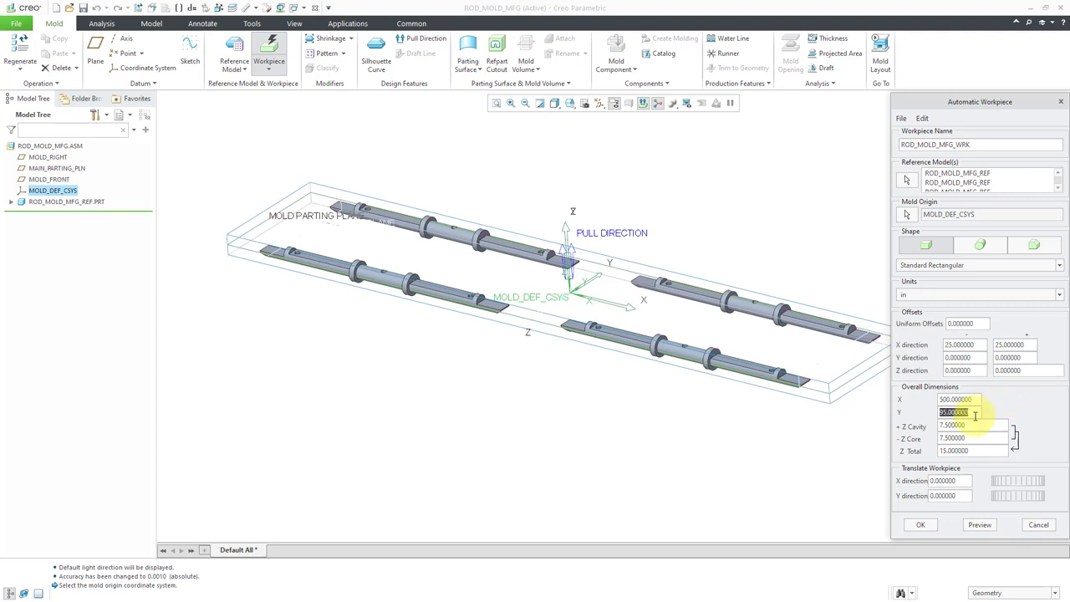
type("120")
key("Return")
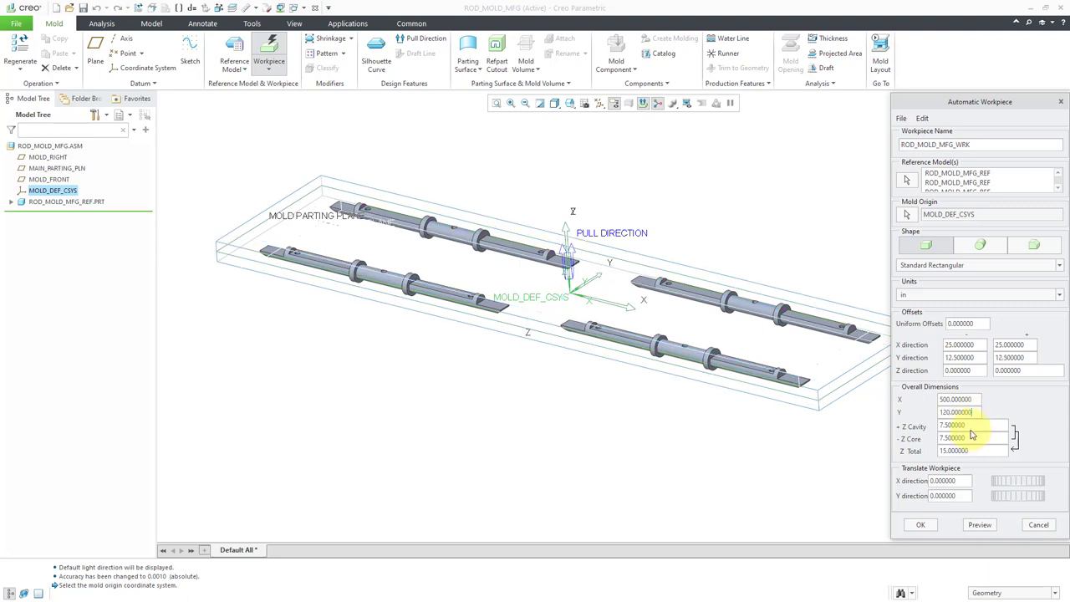
Step: Set the workpiece's +Z cavity and -Z core heights to 20 each and create the workpiece
double_click(968, 426)
double_click(969, 426)
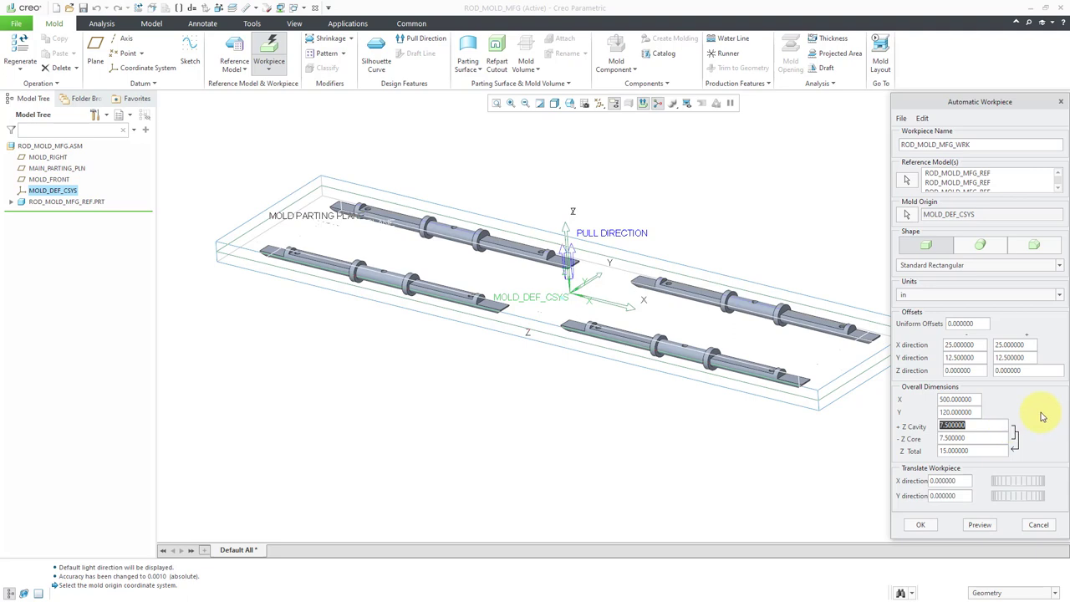
type("20")
key("Return")
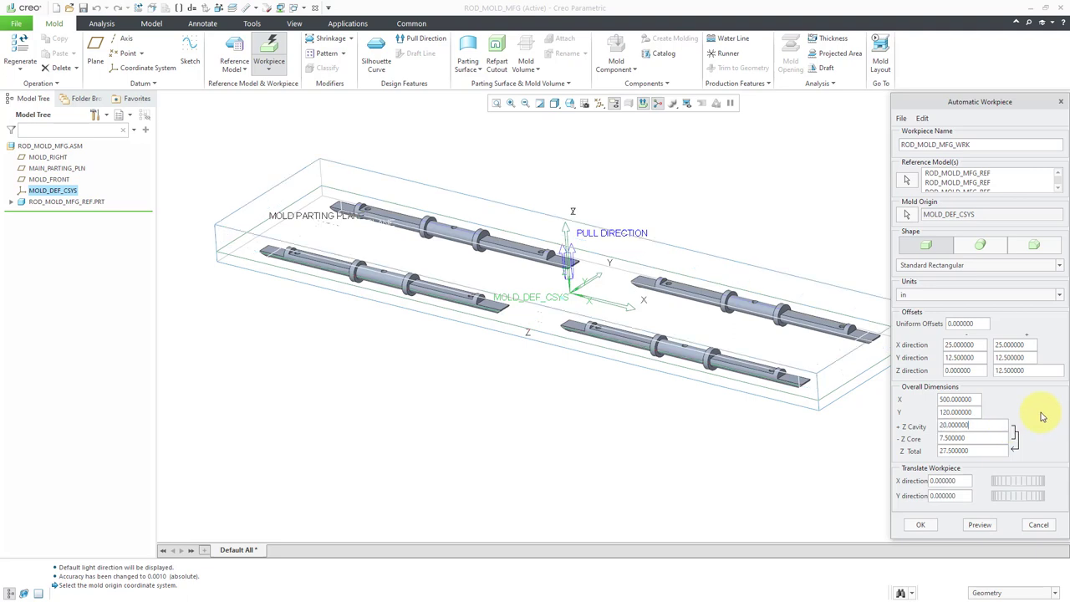
double_click(975, 438)
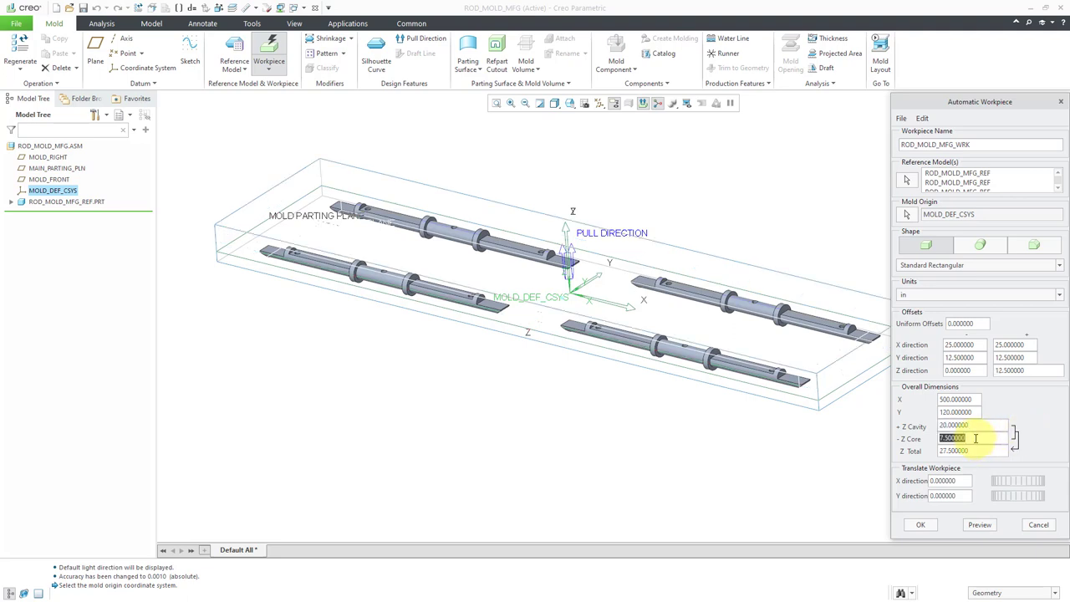
type("20")
key("Return")
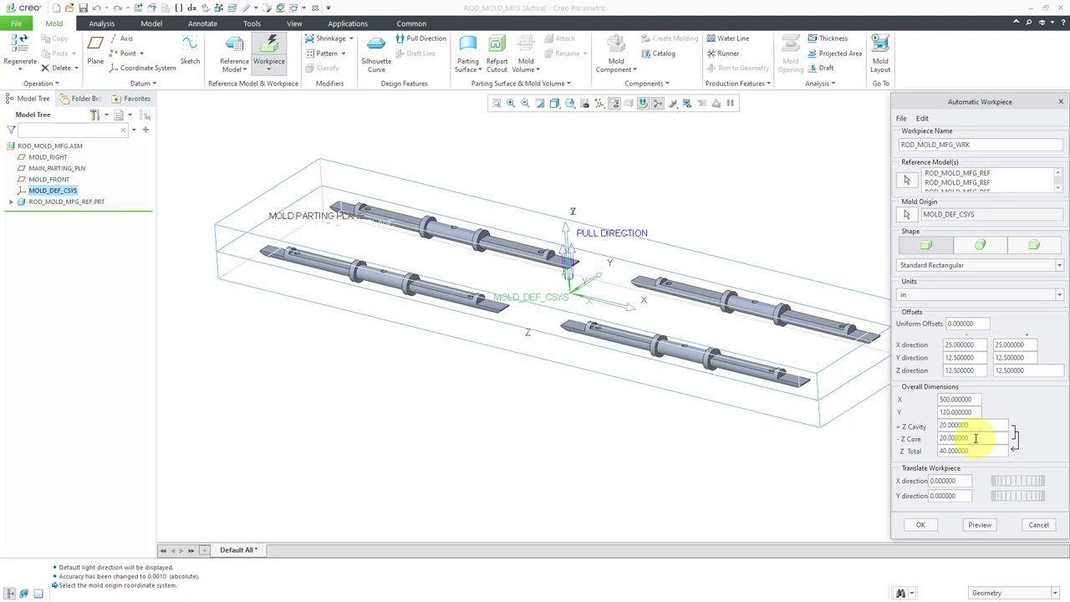
scroll(458, 420, "up", 1)
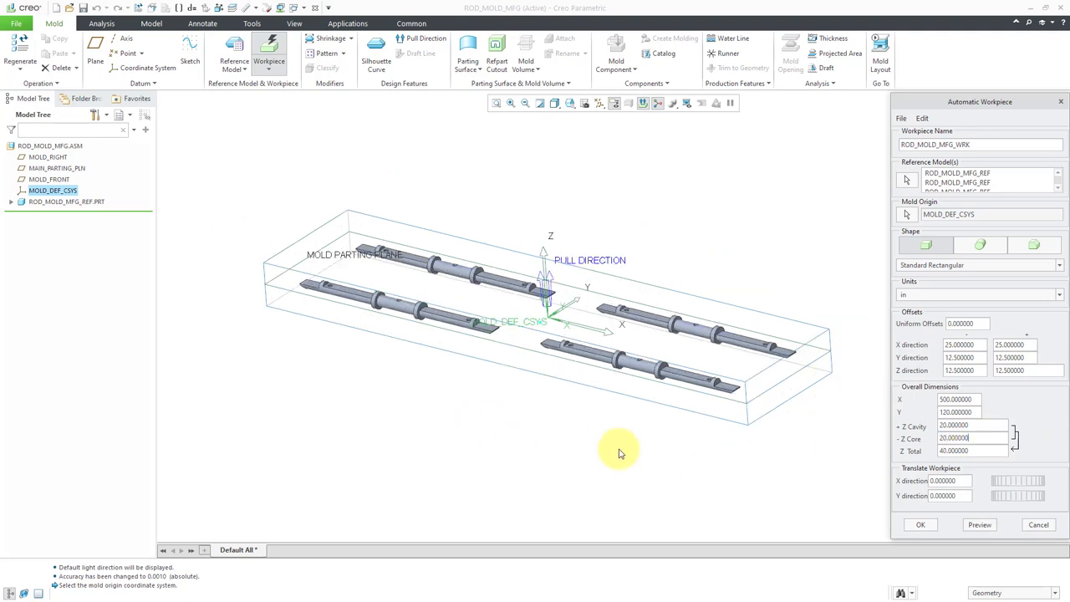
left_click(917, 526)
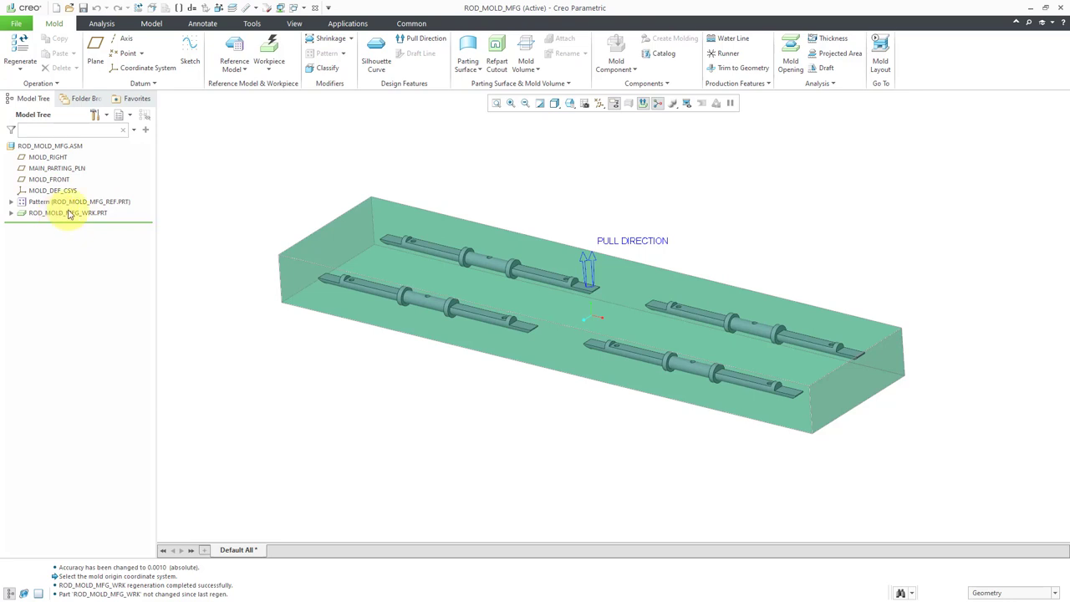
Step: Review the components, volumes and parting surfaces available in the Blank and Unblank settings
left_click(686, 104)
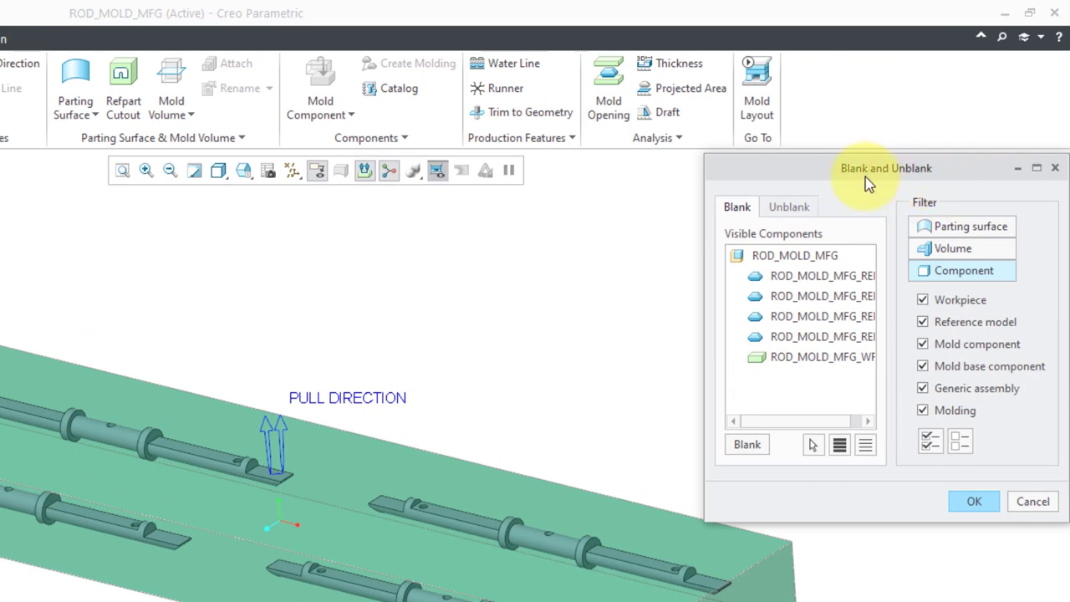
left_click(963, 250)
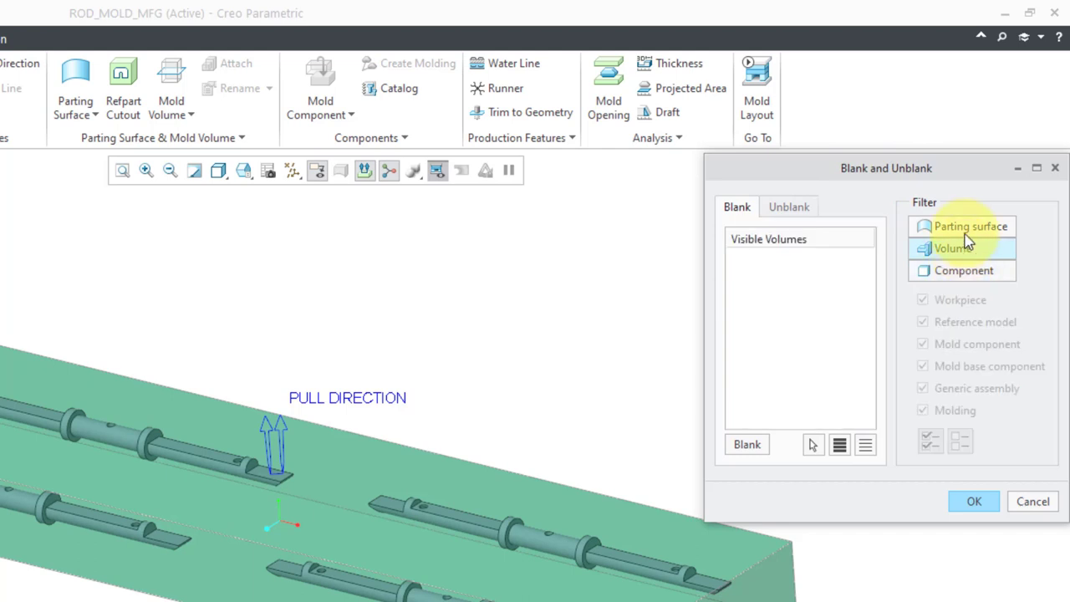
left_click(968, 227)
left_click(967, 274)
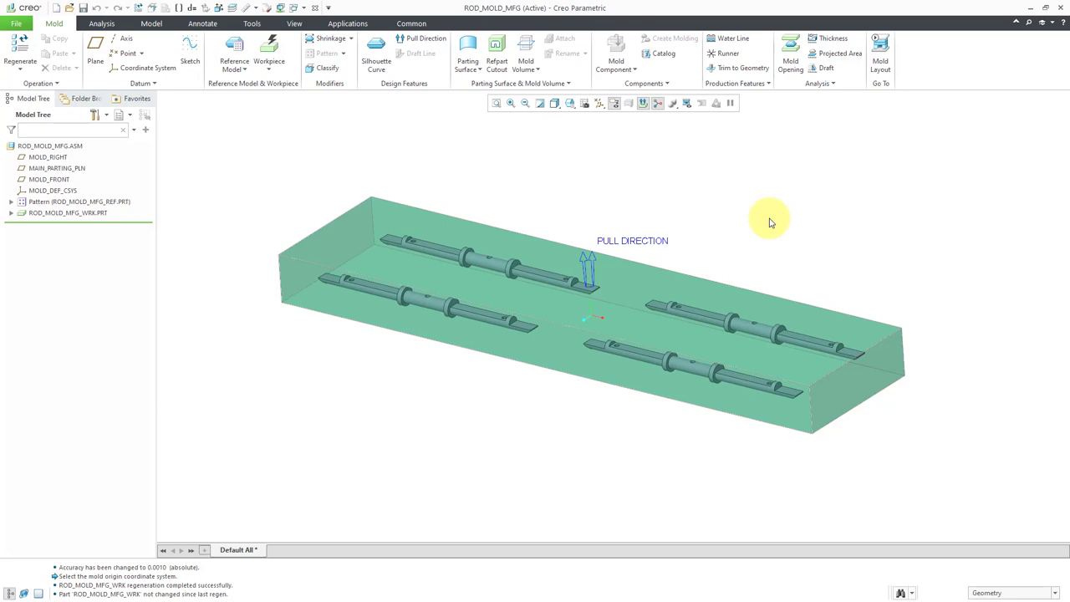
left_click(331, 40)
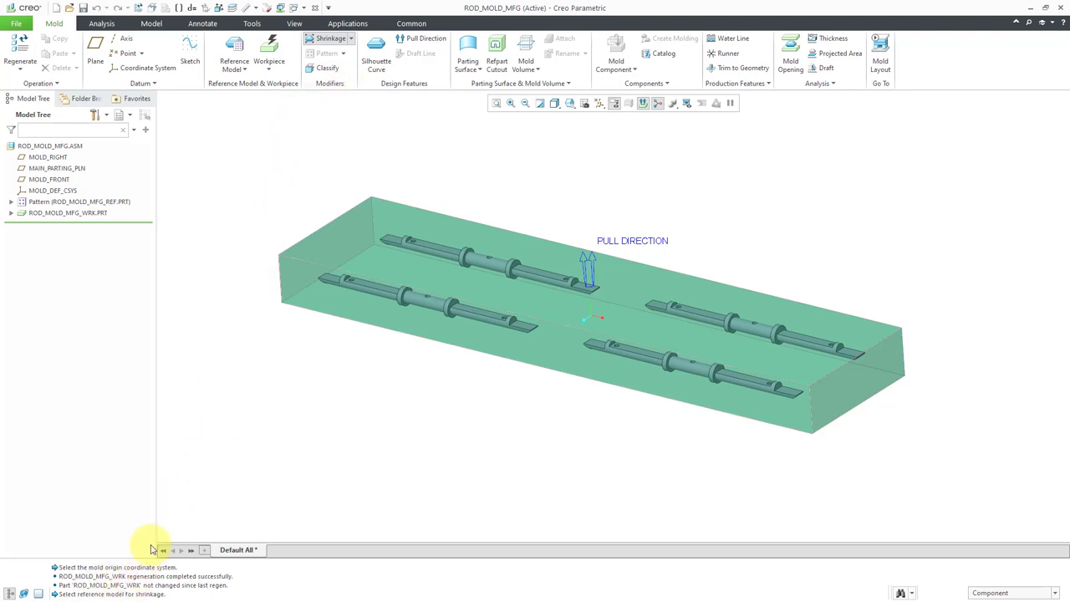
left_click(10, 201)
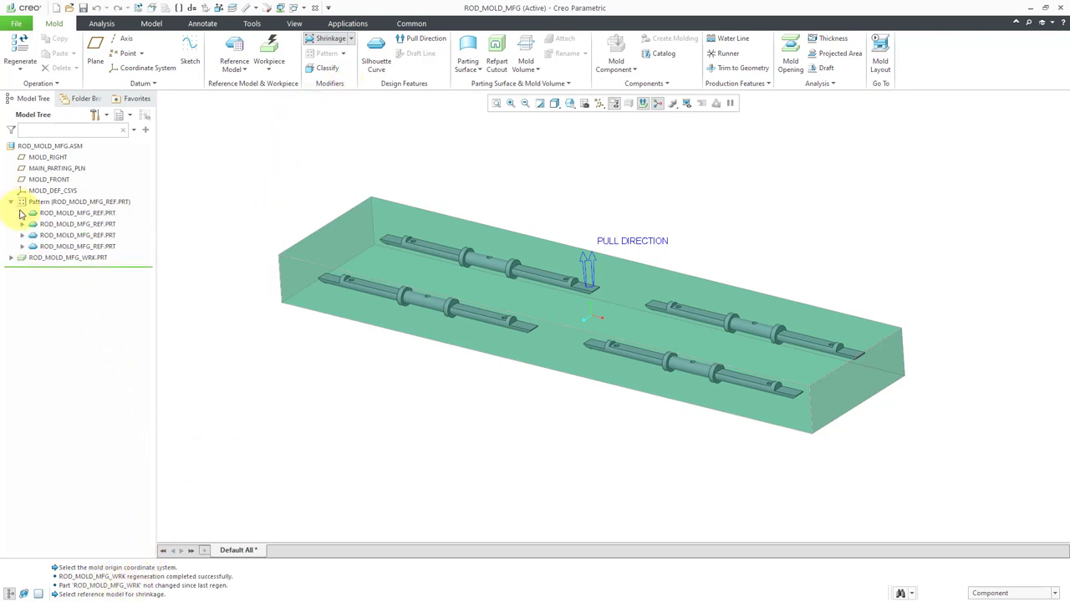
left_click(63, 214)
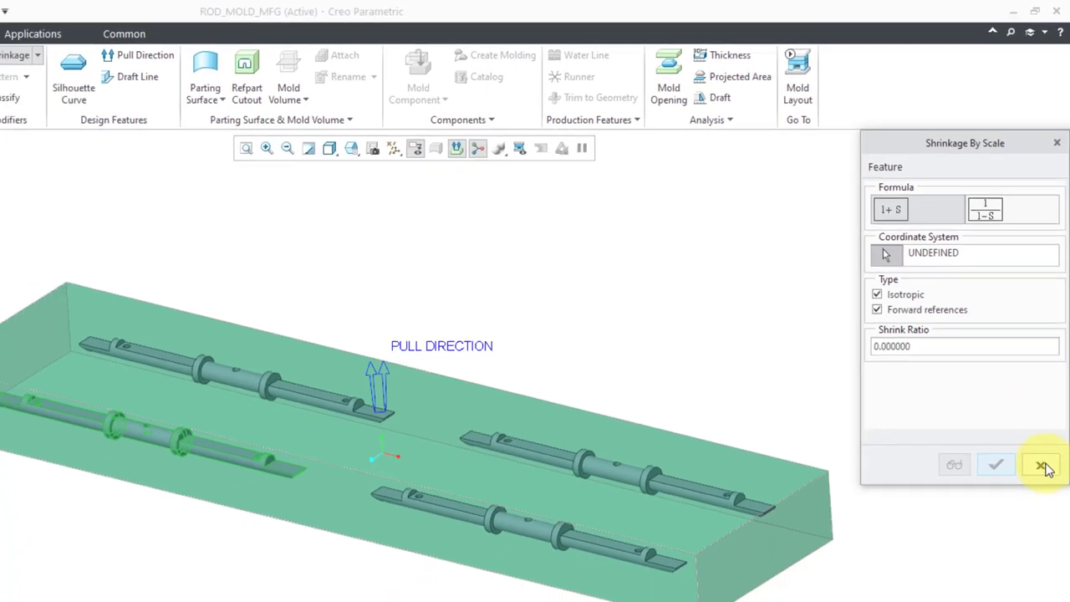
left_click(1037, 505)
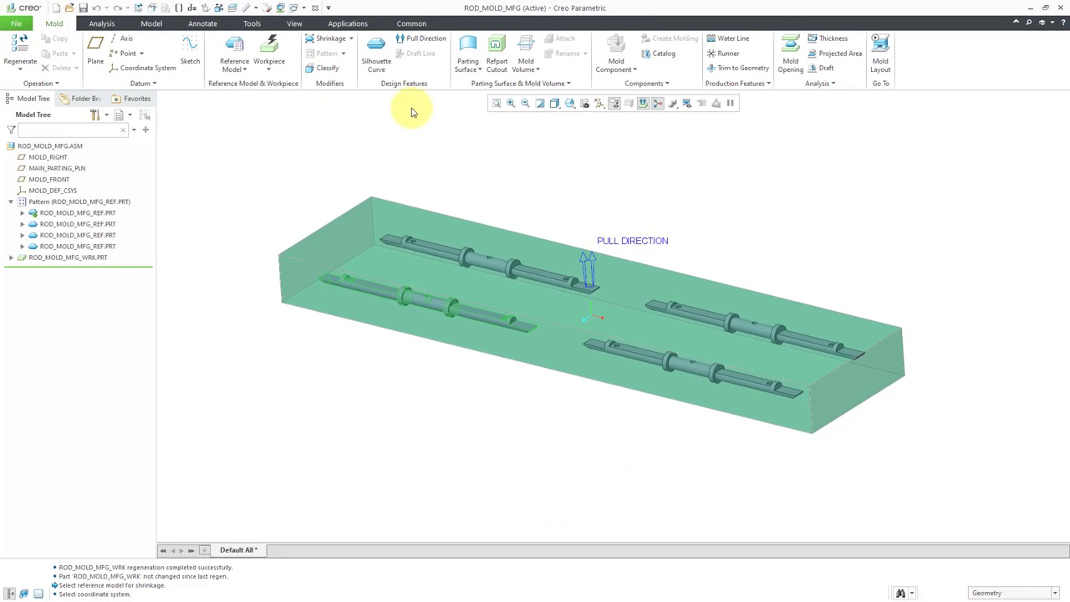
Step: Start Shrink by scale on the first reference model in the pattern, with REF_ORIGIN as its coordinate system
left_click(352, 40)
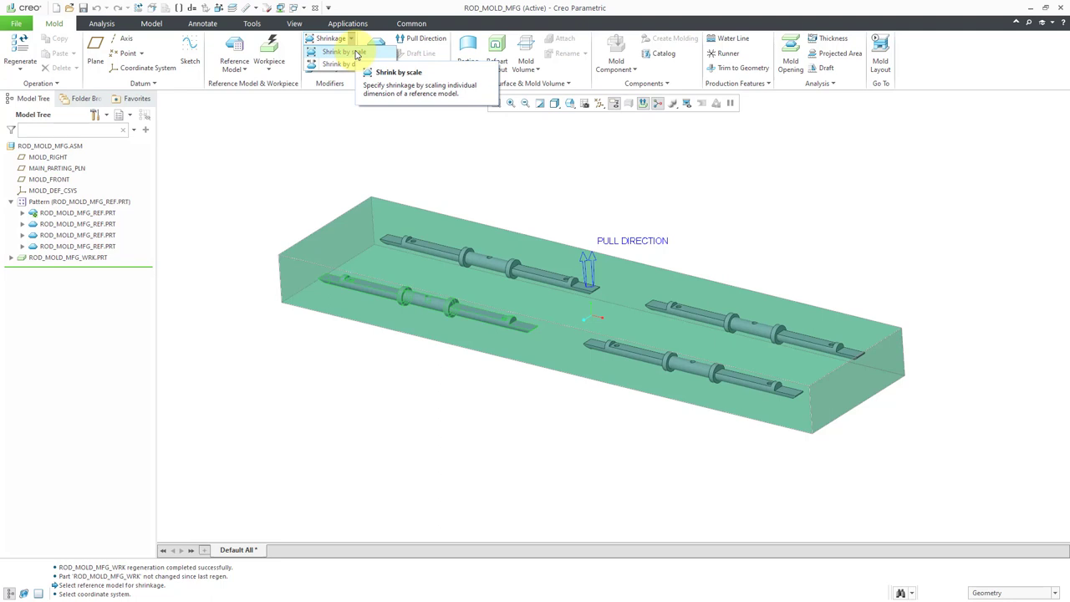
left_click(355, 52)
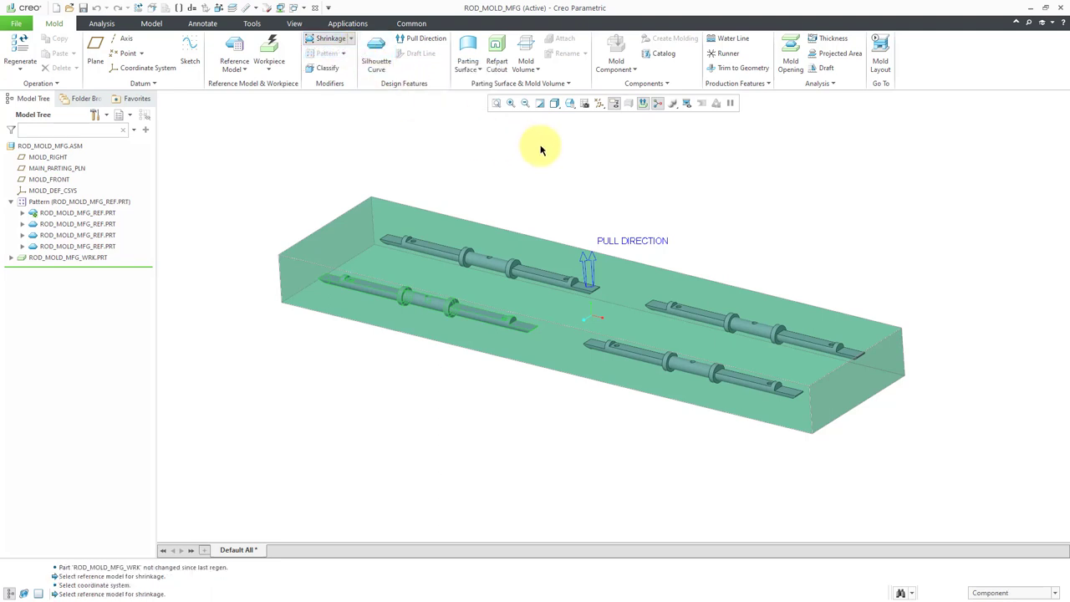
left_click(84, 213)
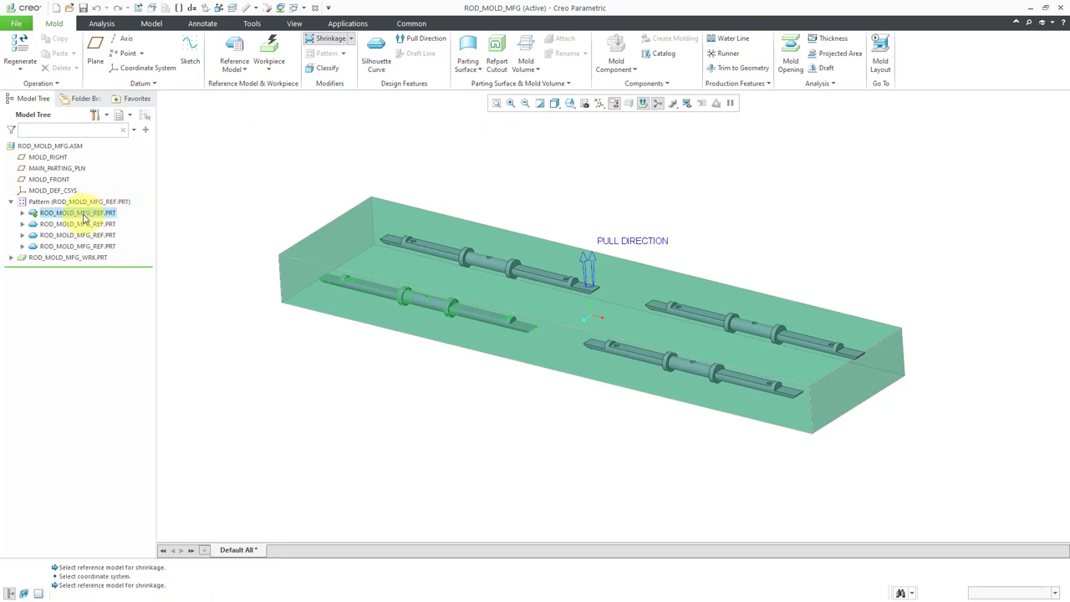
left_click(23, 214)
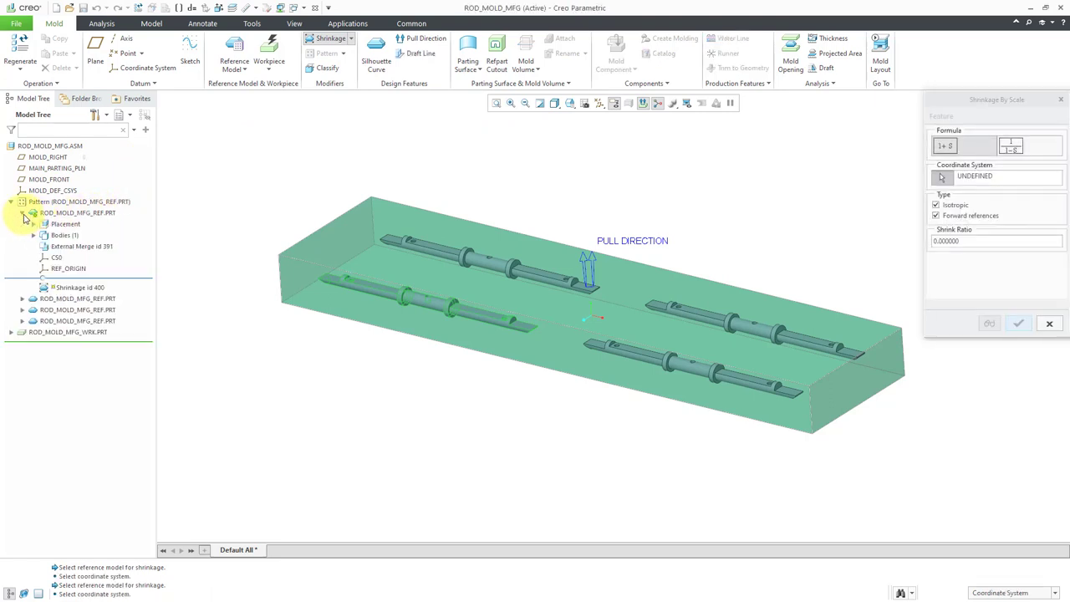
left_click(941, 177)
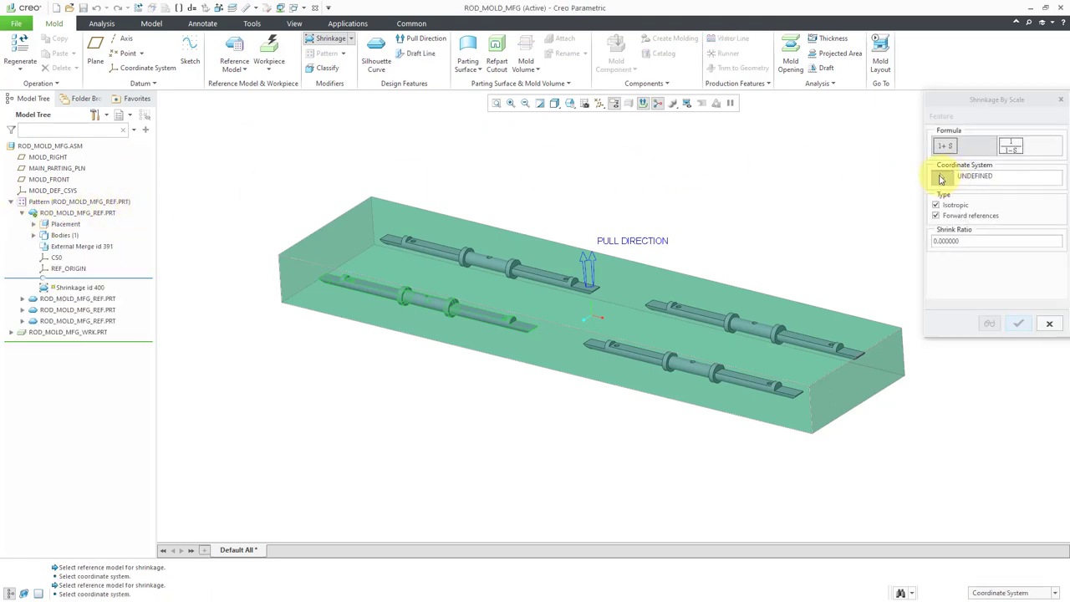
left_click(61, 271)
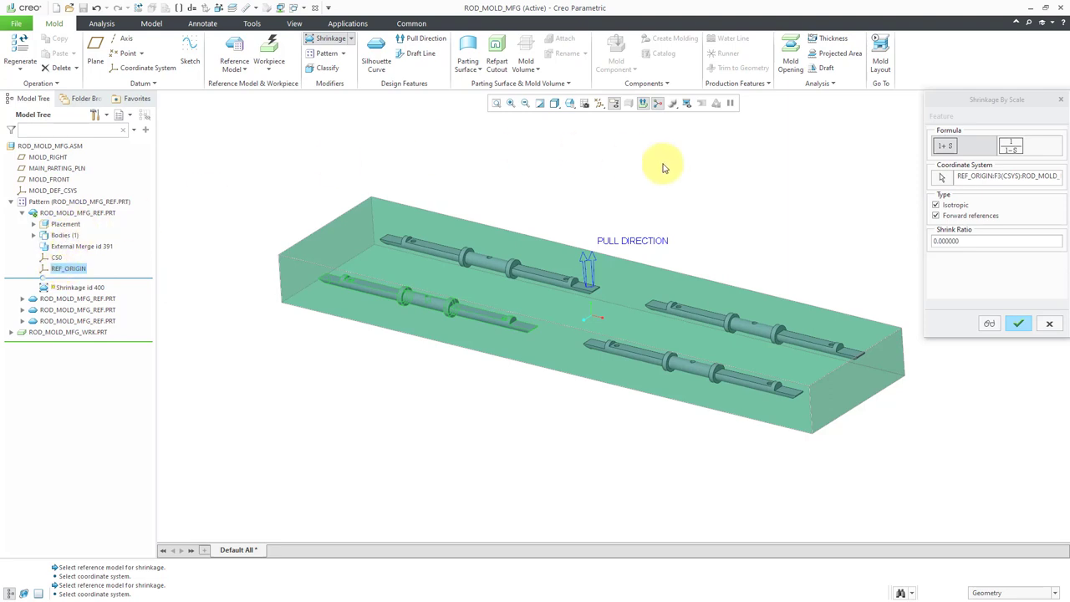
Step: Enter the shrink ratio, apply the shrinkage, and expand the second reference model to check its shrinkage feature
left_click(967, 240)
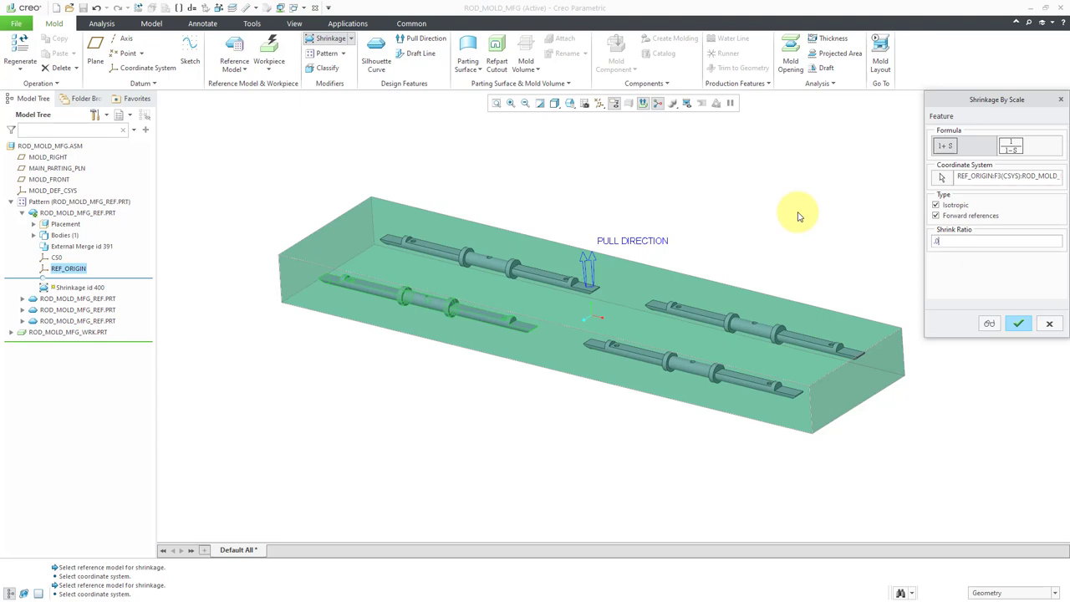
key("Return")
left_click(1018, 324)
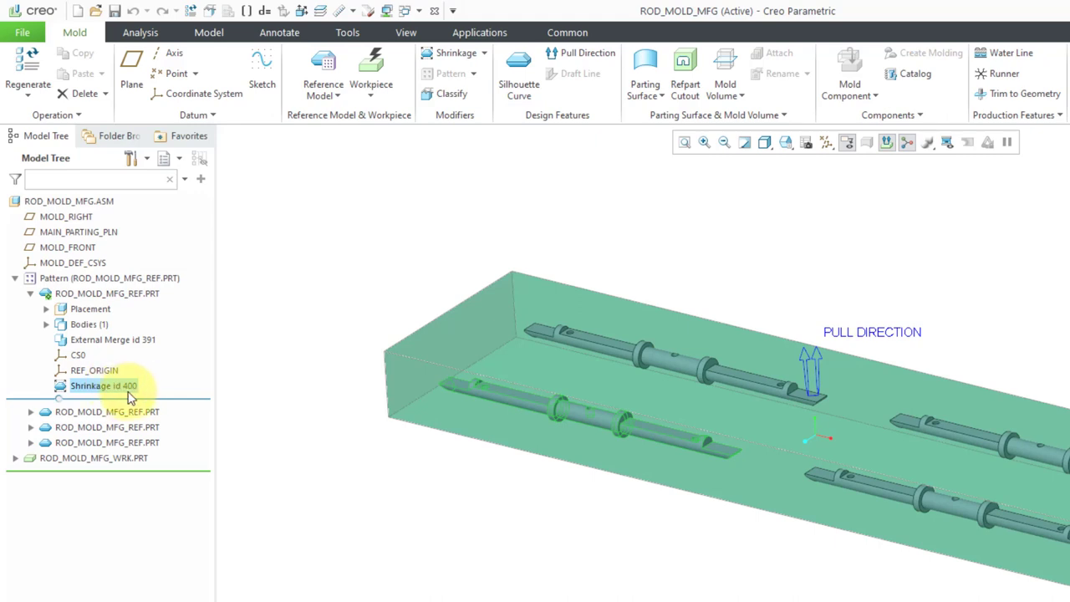
left_click(30, 412)
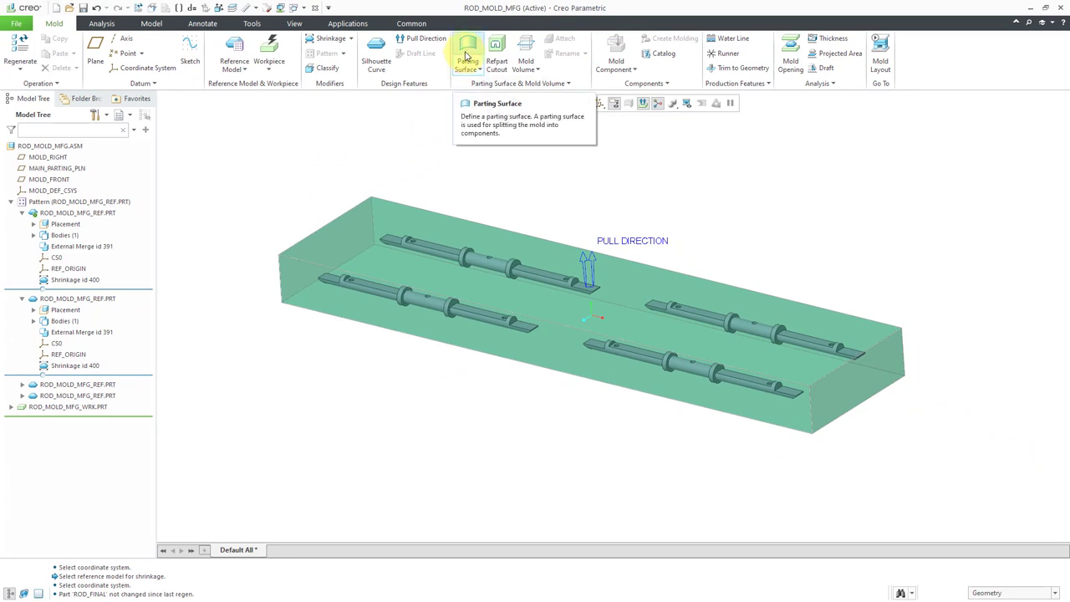
Step: Create a new parting surface with the datum planes displayed and open a Fill sketch on MAIN_PARTING_PLN
left_click(466, 55)
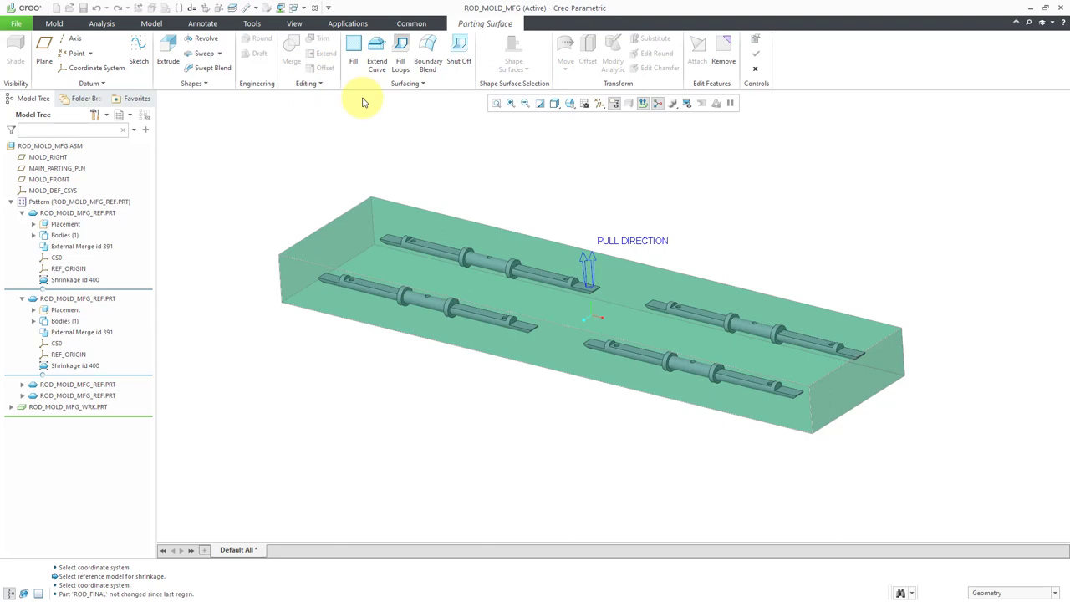
left_click(600, 104)
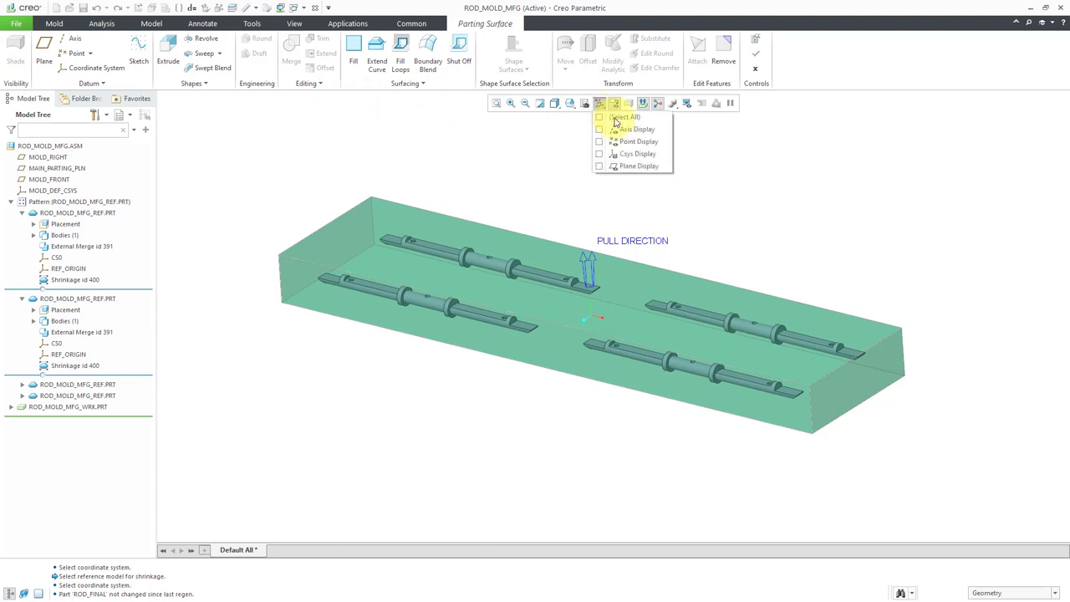
left_click(598, 166)
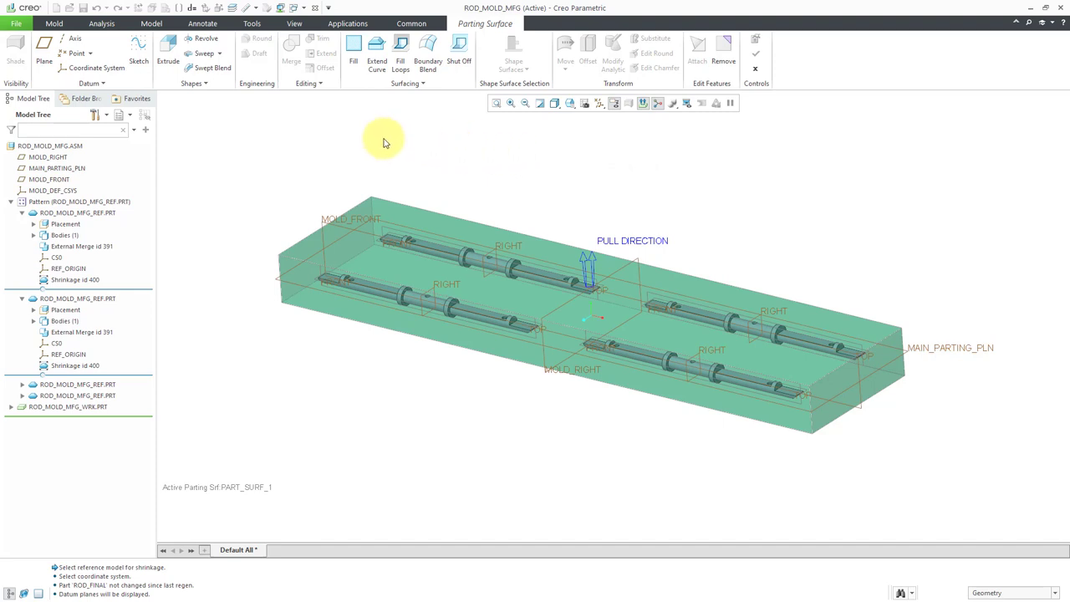
left_click(355, 65)
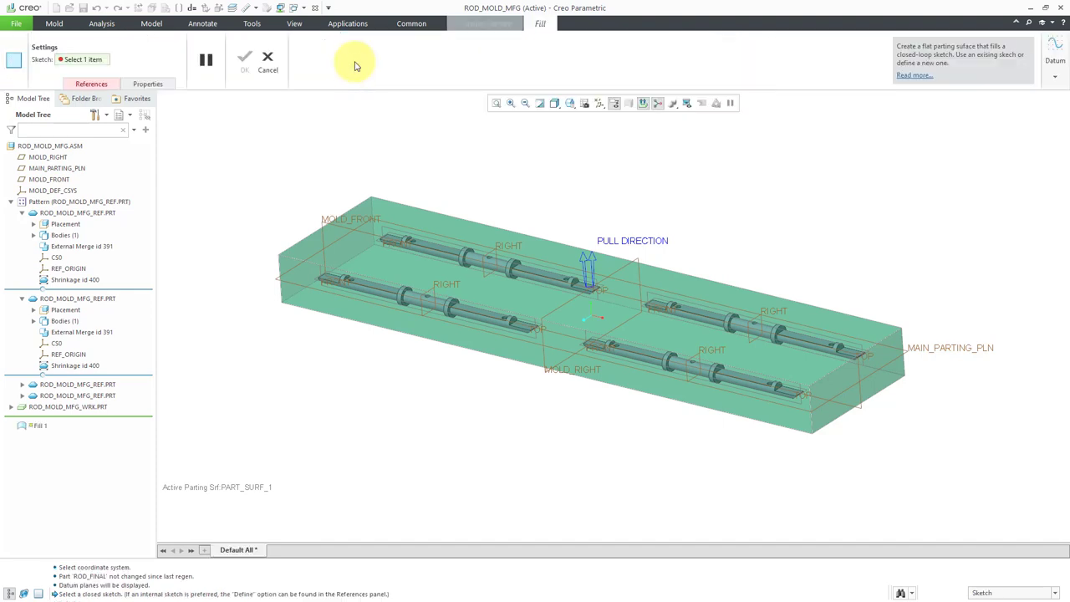
left_click(92, 84)
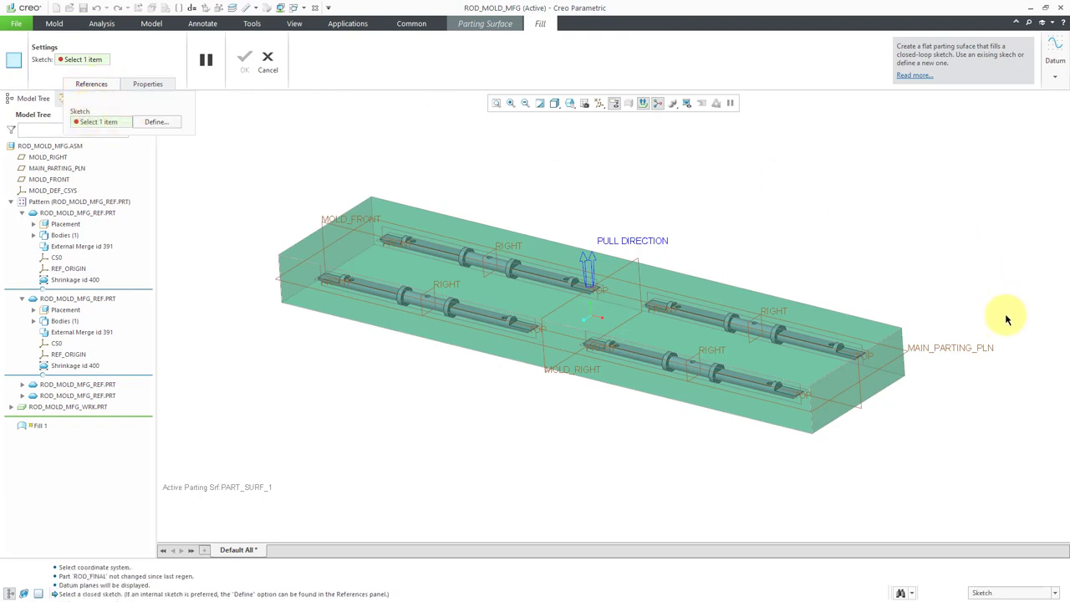
left_click(952, 351)
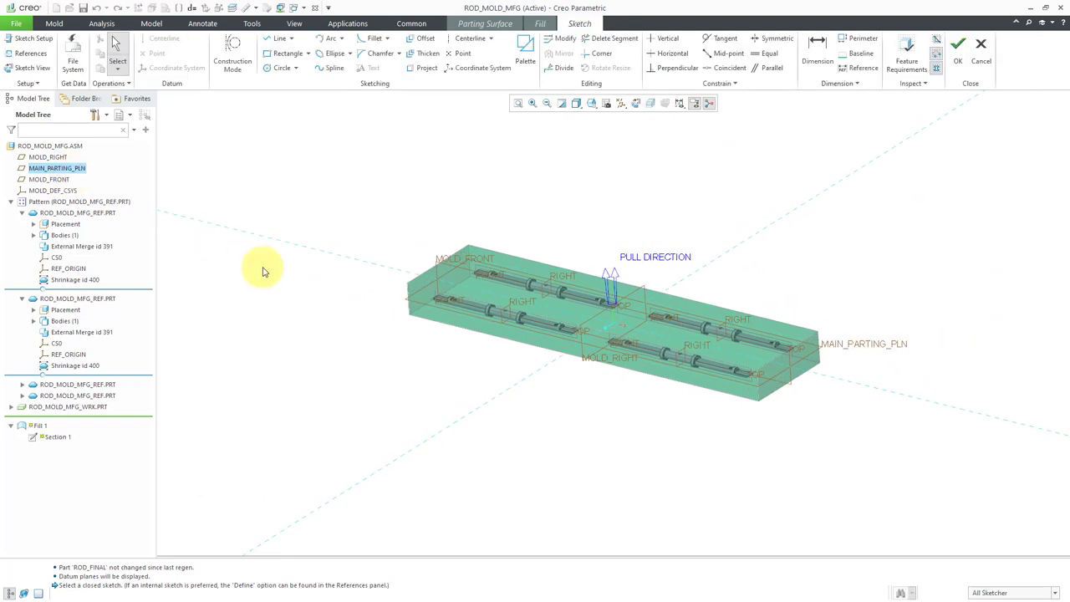
Step: Hide the datum planes and project the workpiece's outline into the Fill sketch as a Loop
left_click(620, 104)
left_click(658, 167)
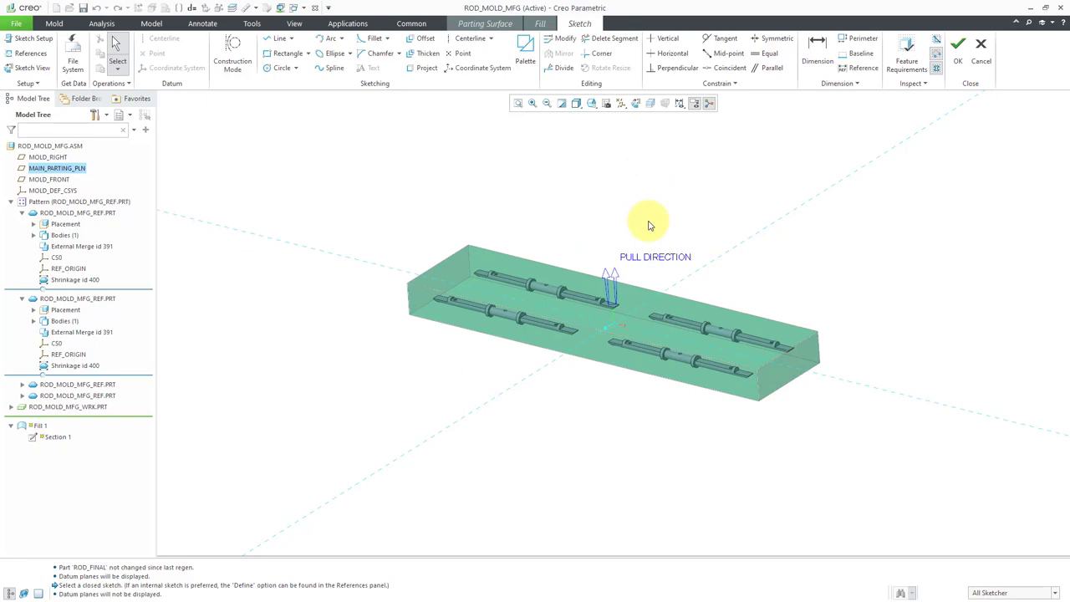
left_click(422, 74)
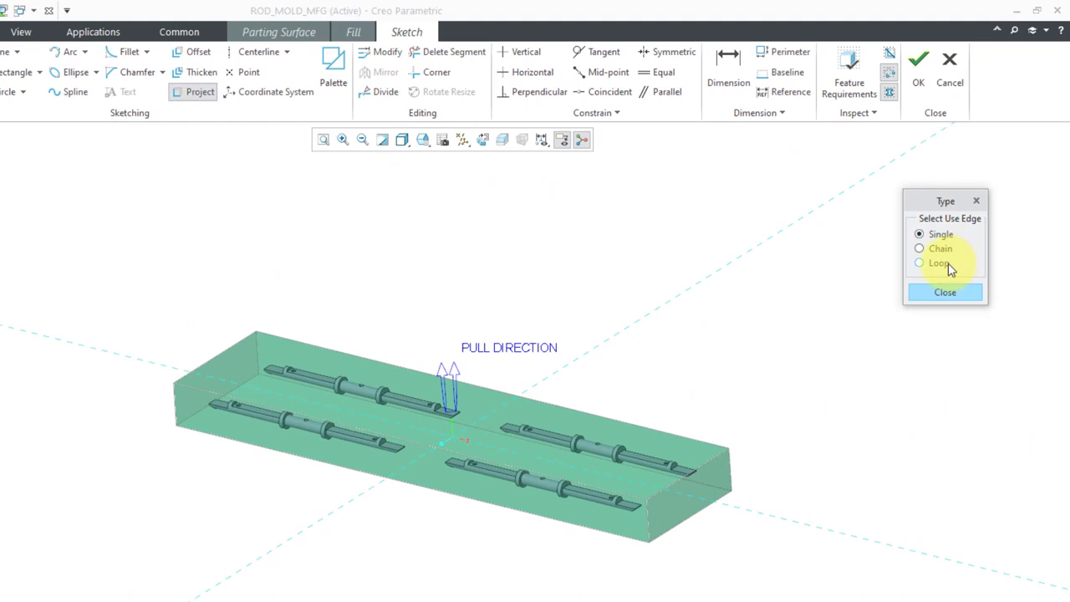
left_click(940, 263)
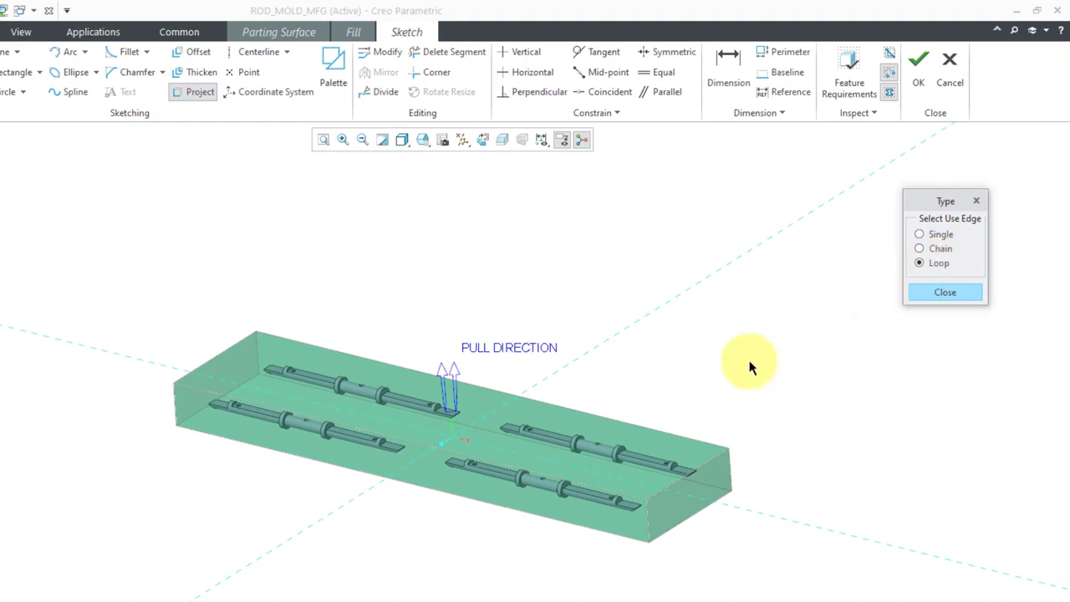
left_click(539, 414)
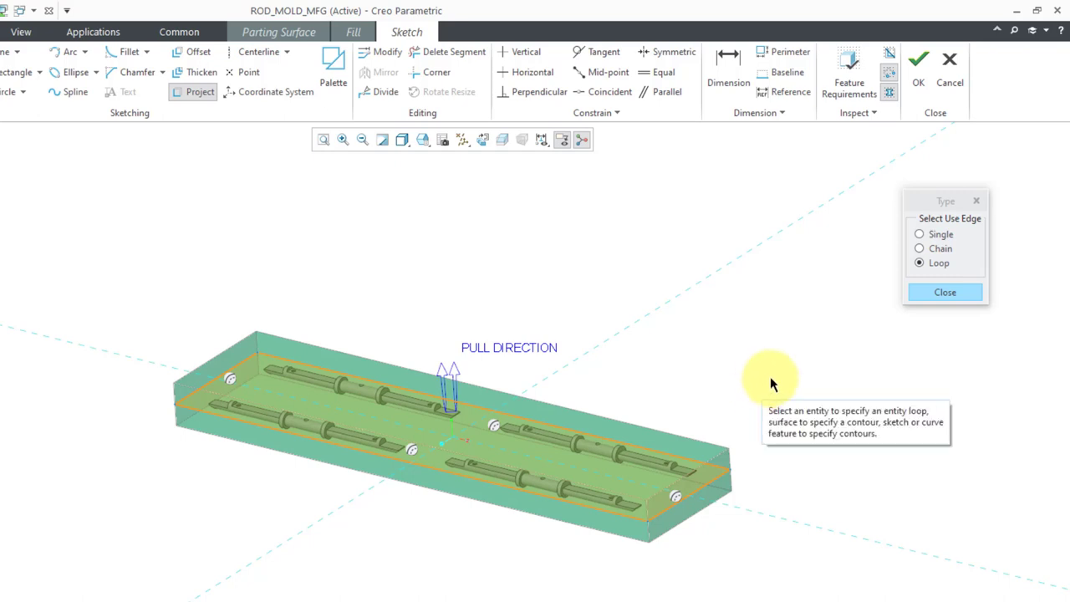
left_click(944, 294)
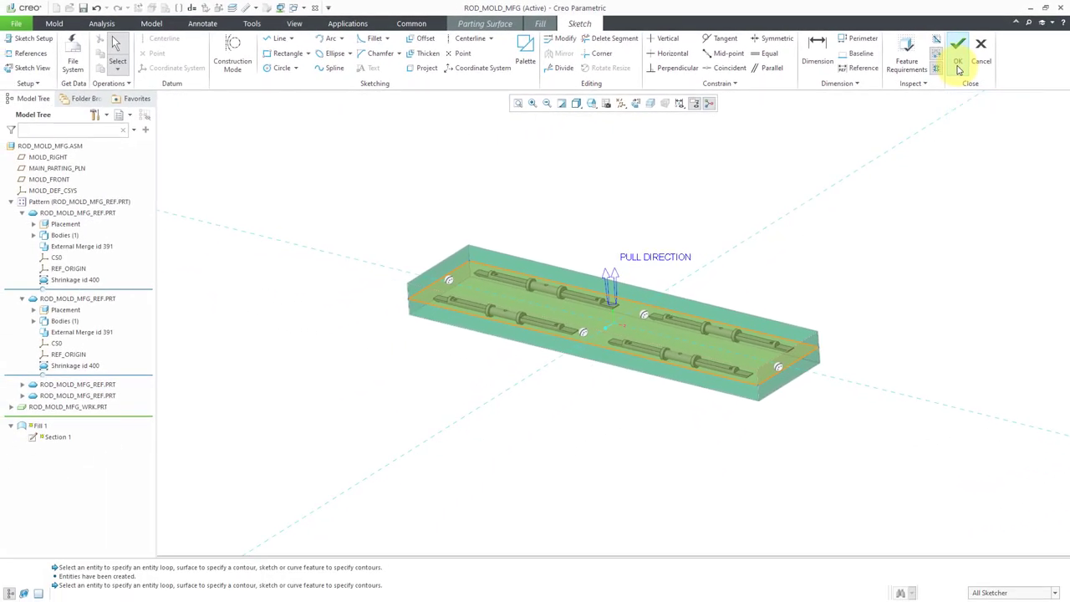
Step: Finish the sketch and its Fill feature, and accept the completed parting surface
left_click(958, 69)
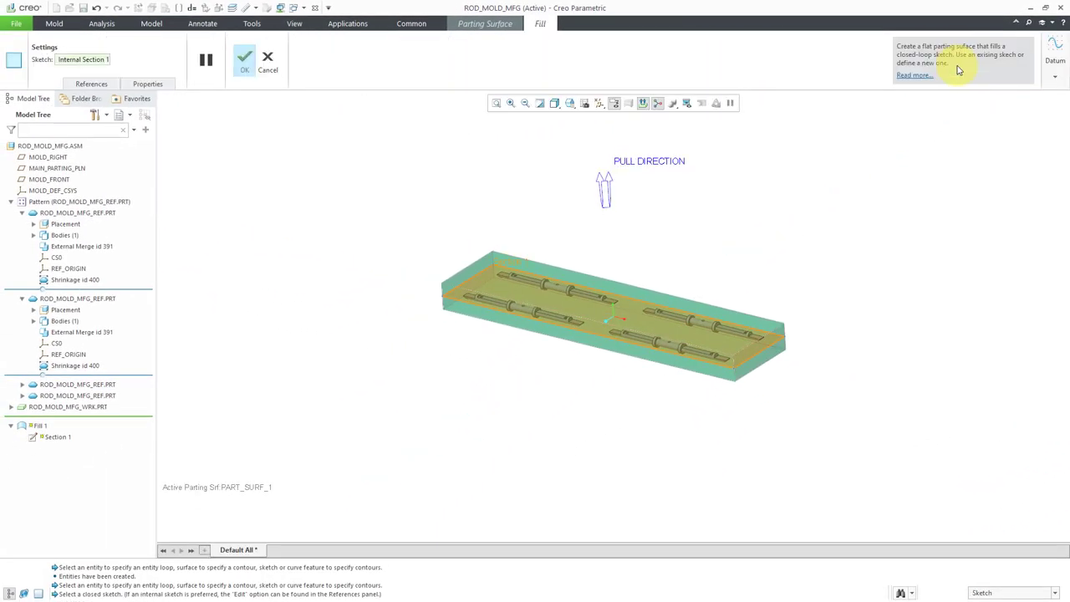
left_click(243, 70)
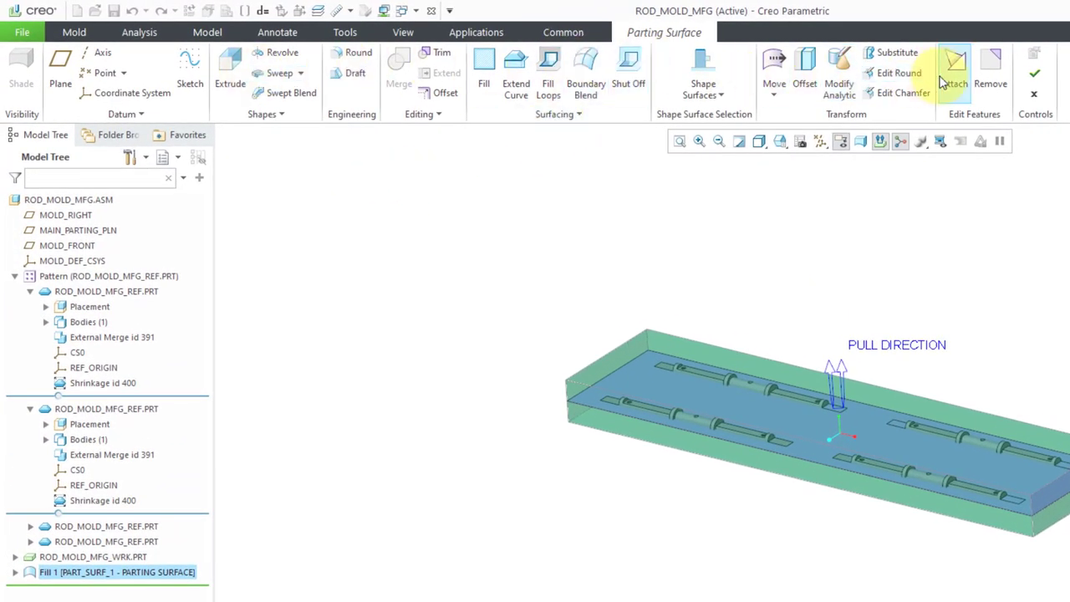
left_click(724, 97)
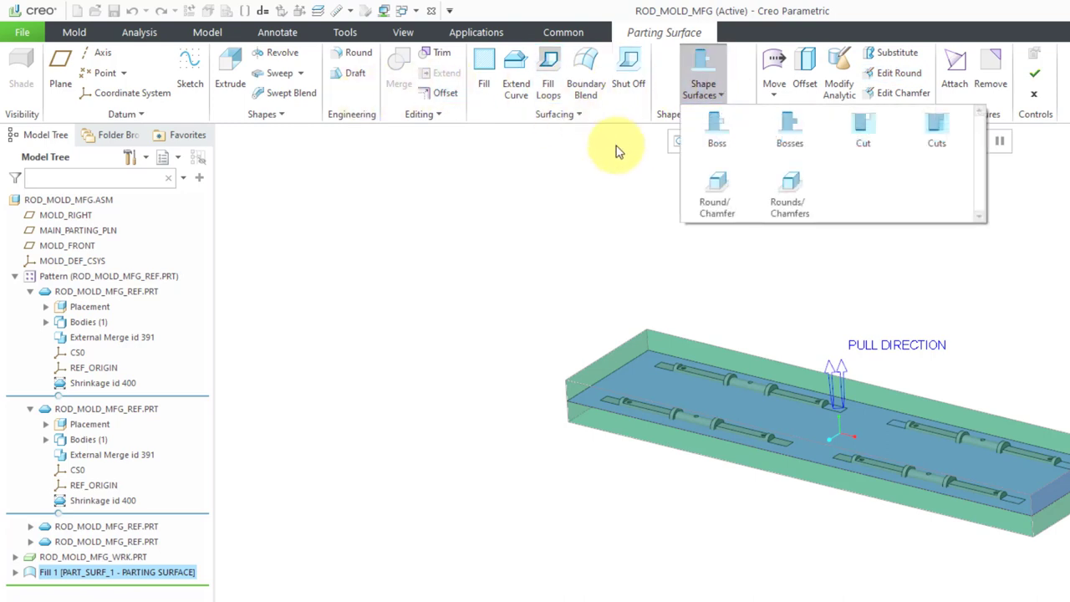
left_click(539, 125)
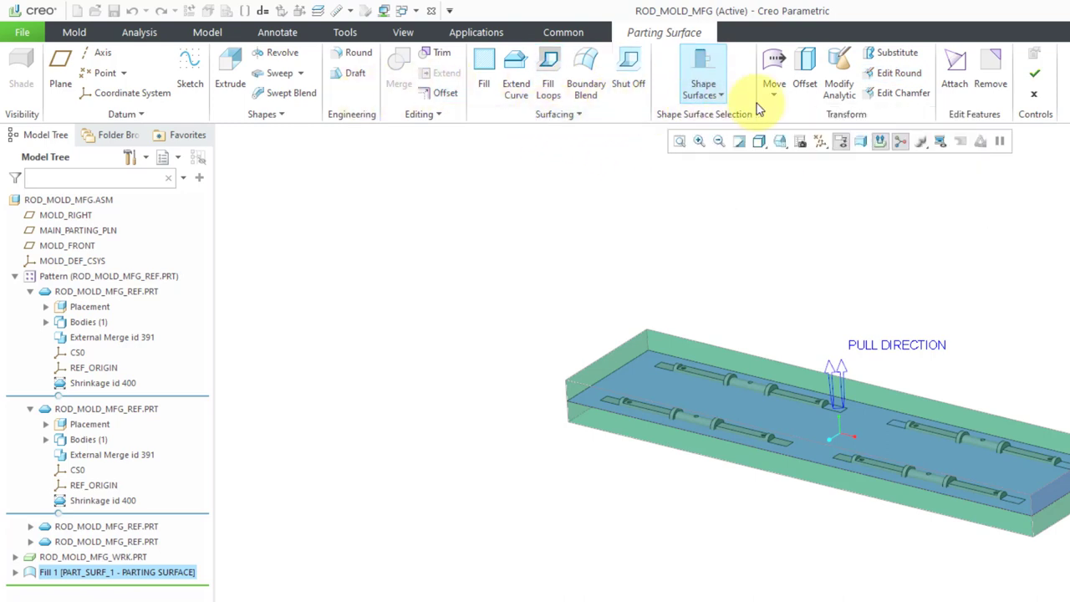
scroll(824, 417, "up", 4)
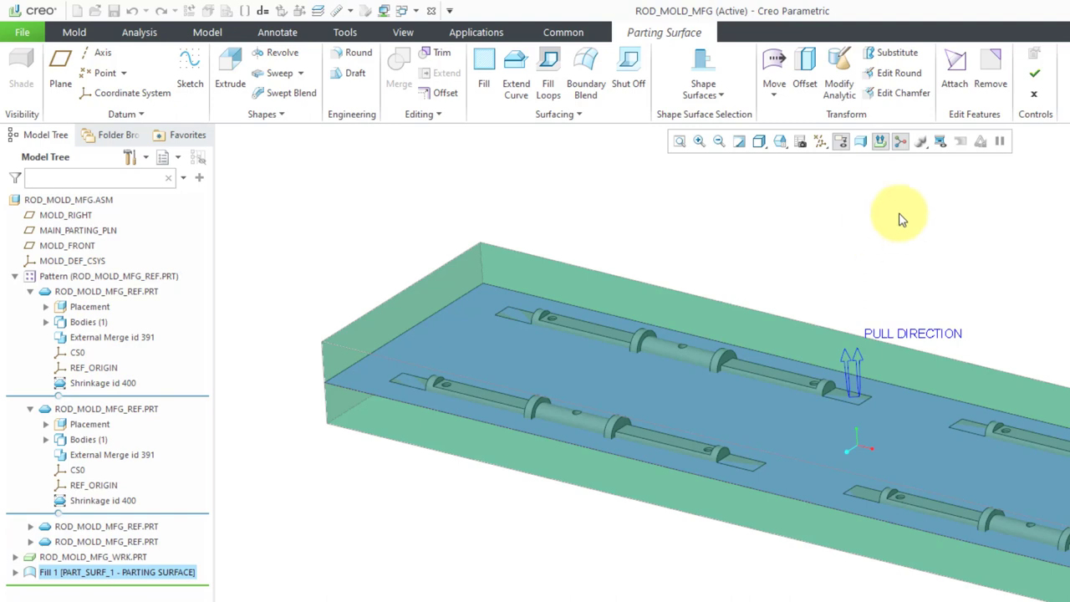
left_click(1035, 77)
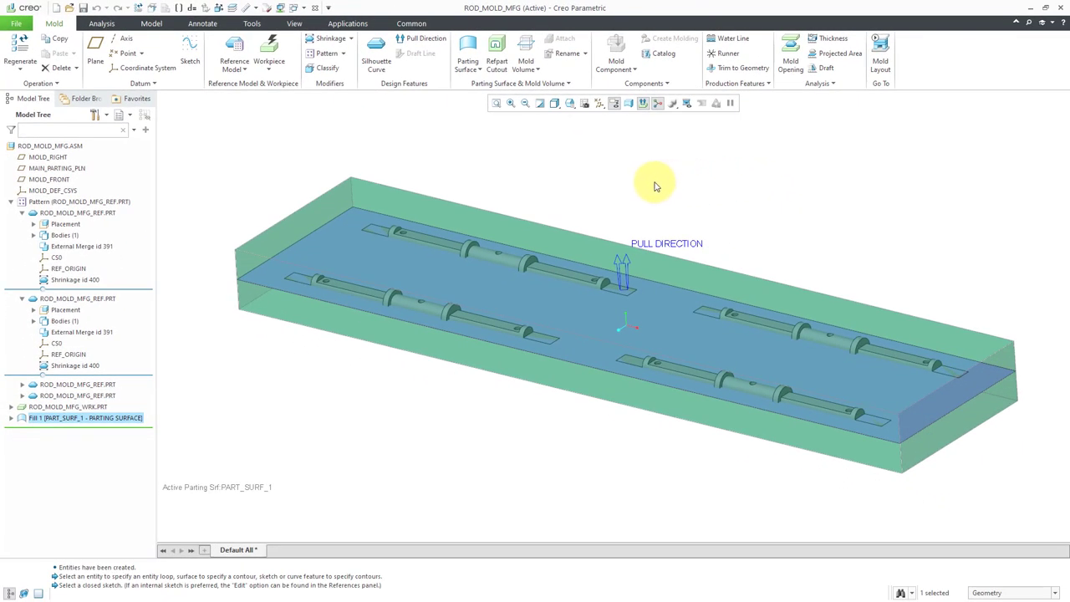
left_click(519, 157)
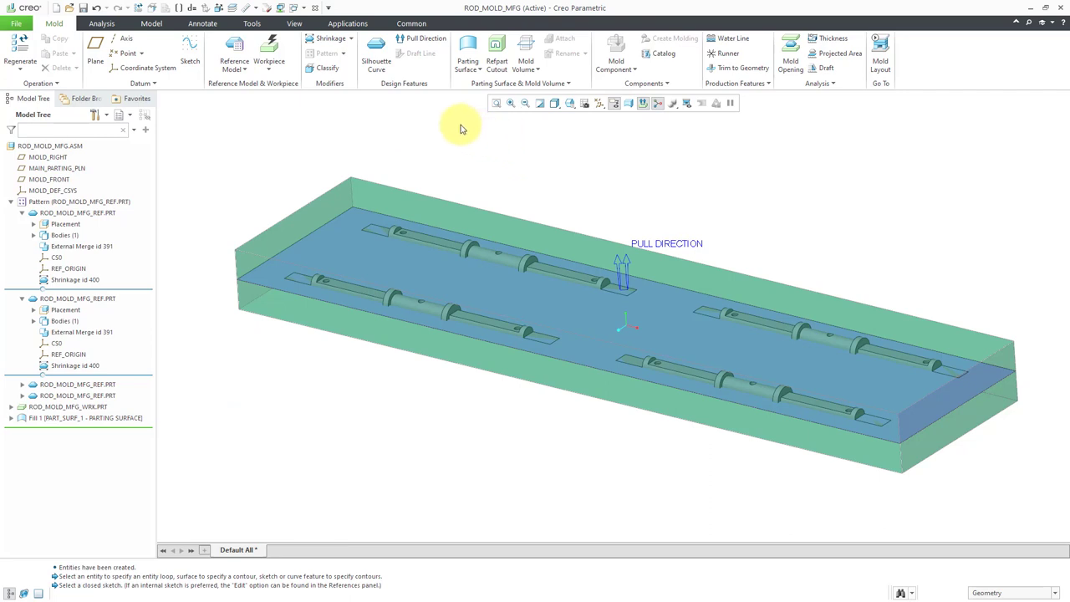
Step: Create a mold volume with an Automatic Volume enclosing the workpiece, using the workpiece's upper face as the reference surface
left_click(531, 73)
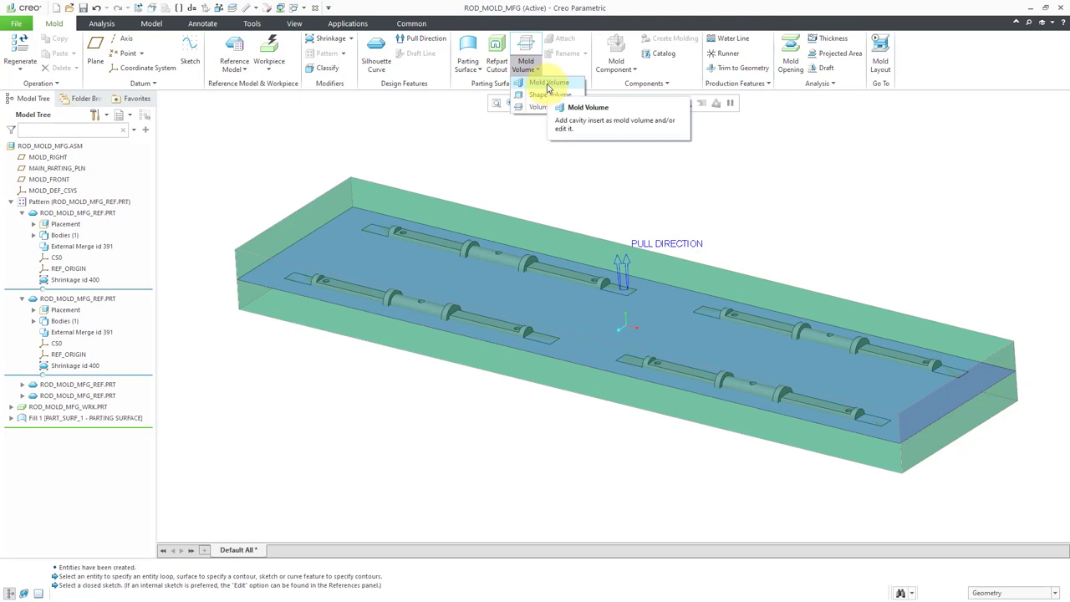
left_click(548, 84)
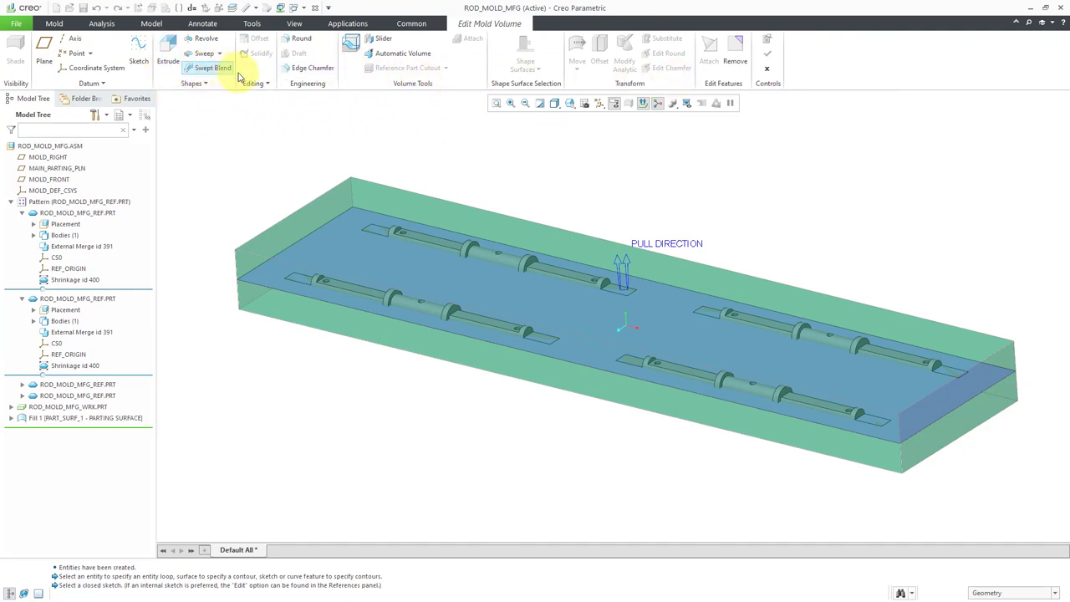
left_click(411, 55)
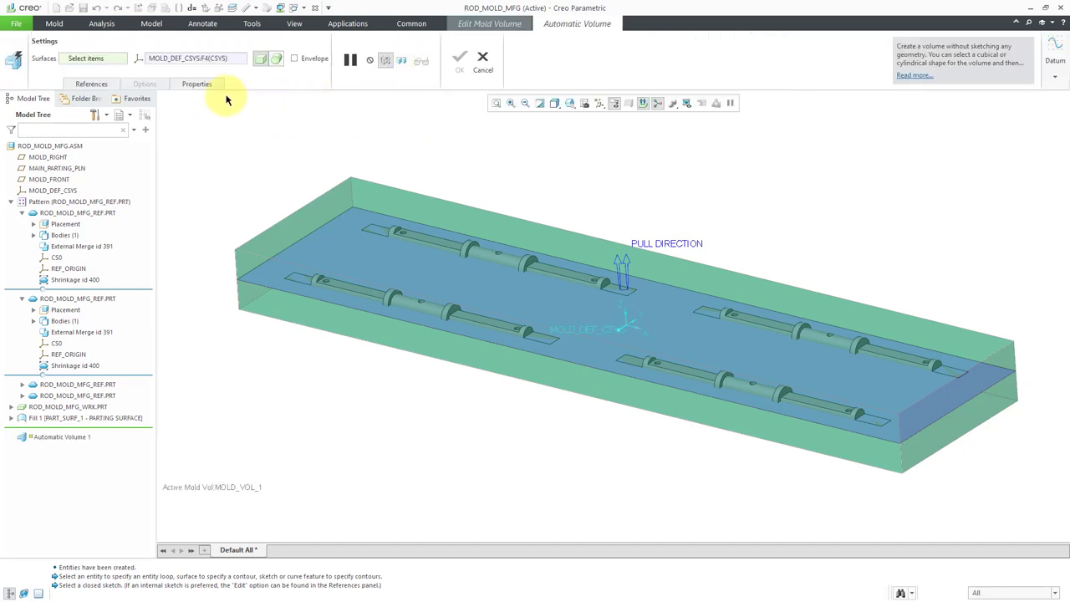
left_click(92, 83)
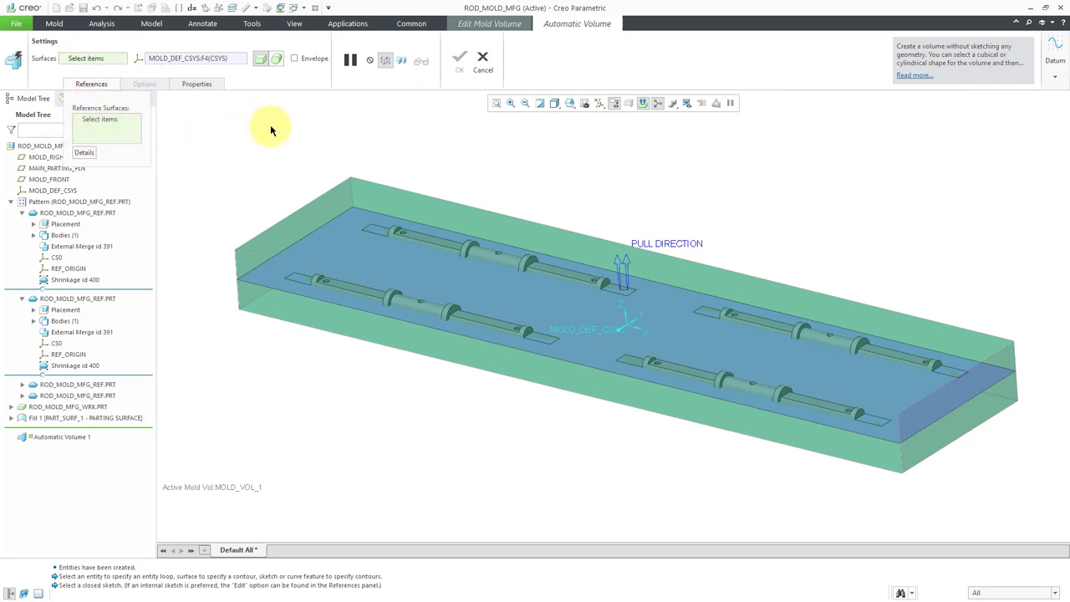
left_click(503, 229)
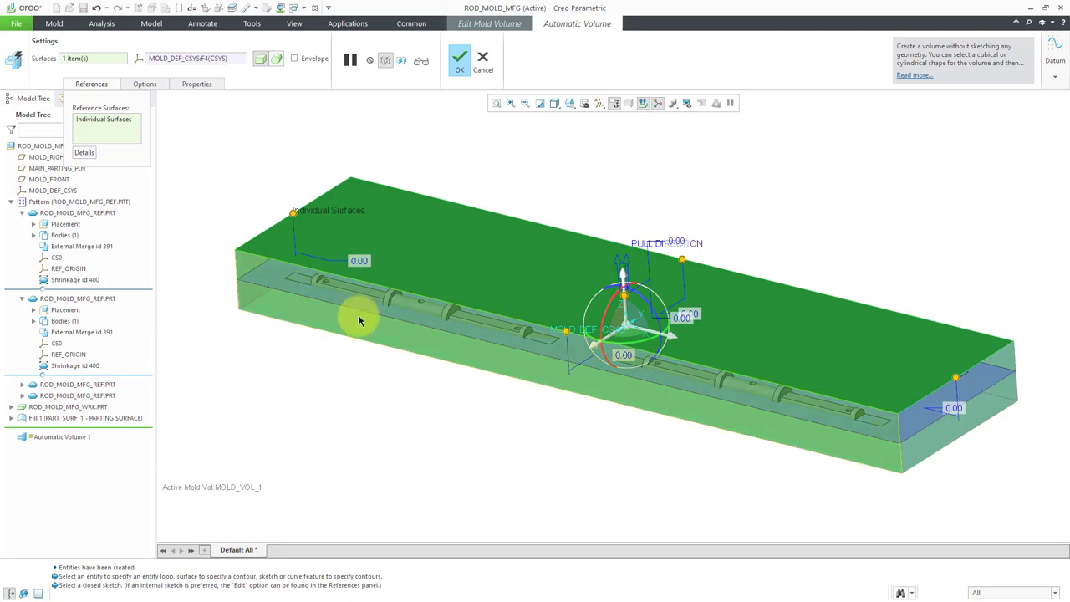
middle_click_drag(527, 217, 540, 167)
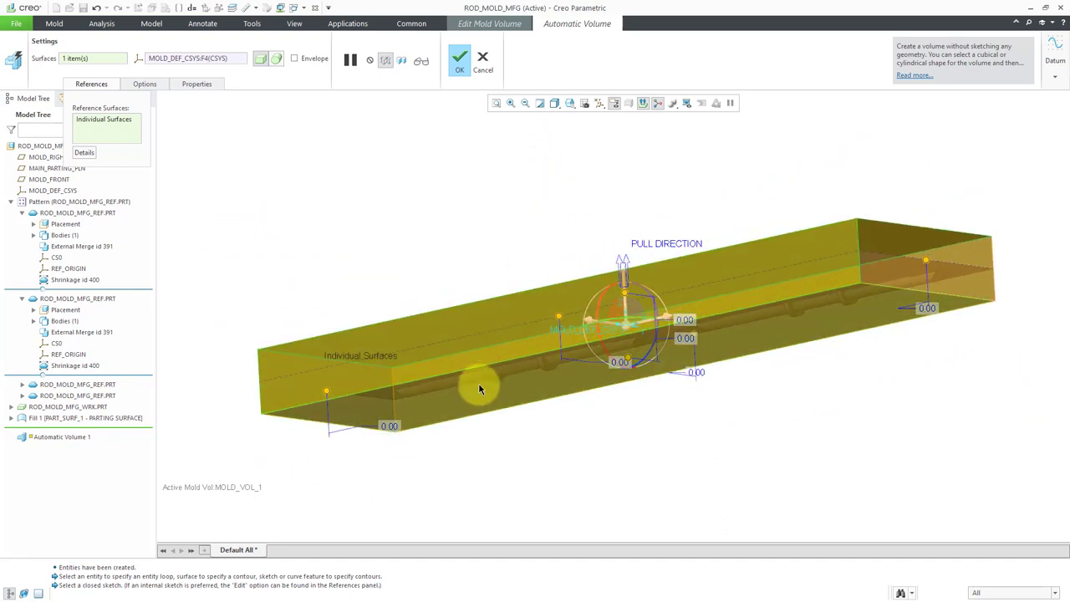
middle_click_drag(461, 239, 418, 222)
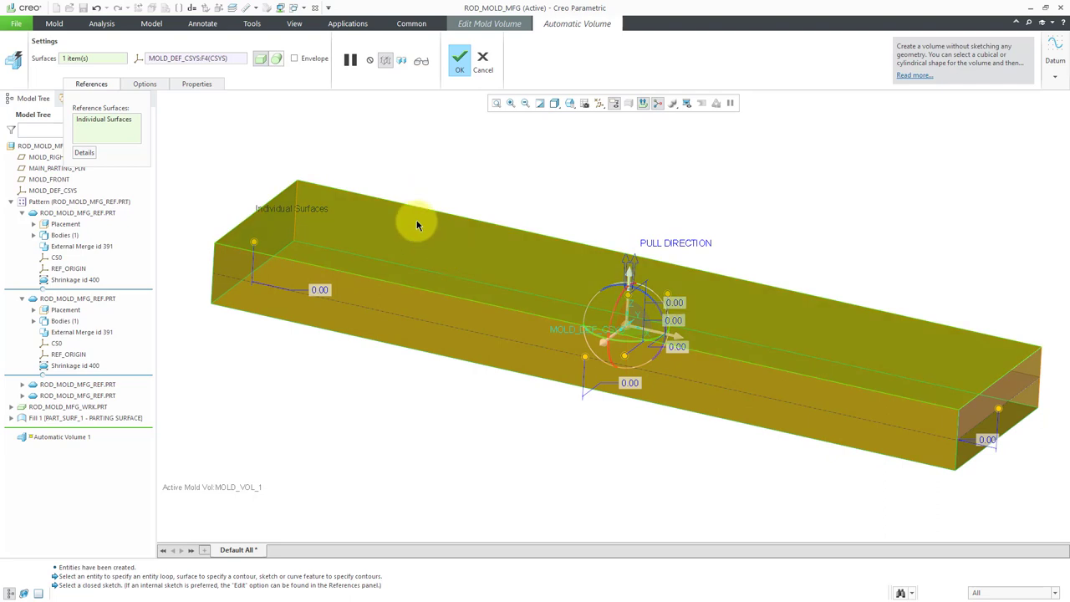
left_click(456, 71)
mouse_move(509, 209)
middle_mouse_down()
mouse_move(487, 201)
mouse_move(509, 196)
mouse_move(514, 206)
middle_mouse_up()
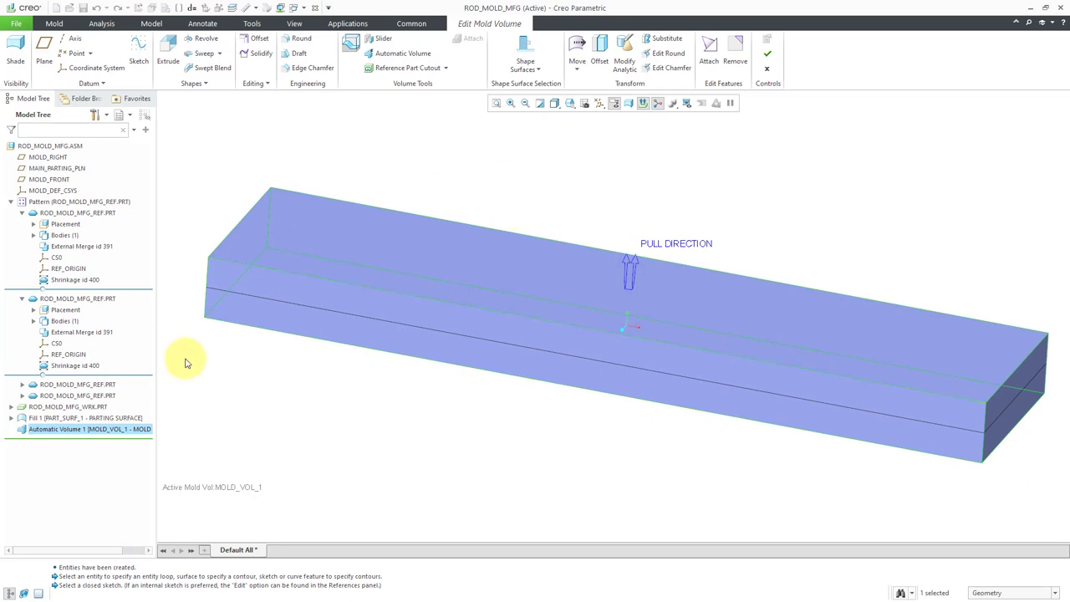
Step: Blank the workpiece ROD_MOLD_MFG_WRK so that only the mold volume and reference models stay displayed
left_click(67, 406)
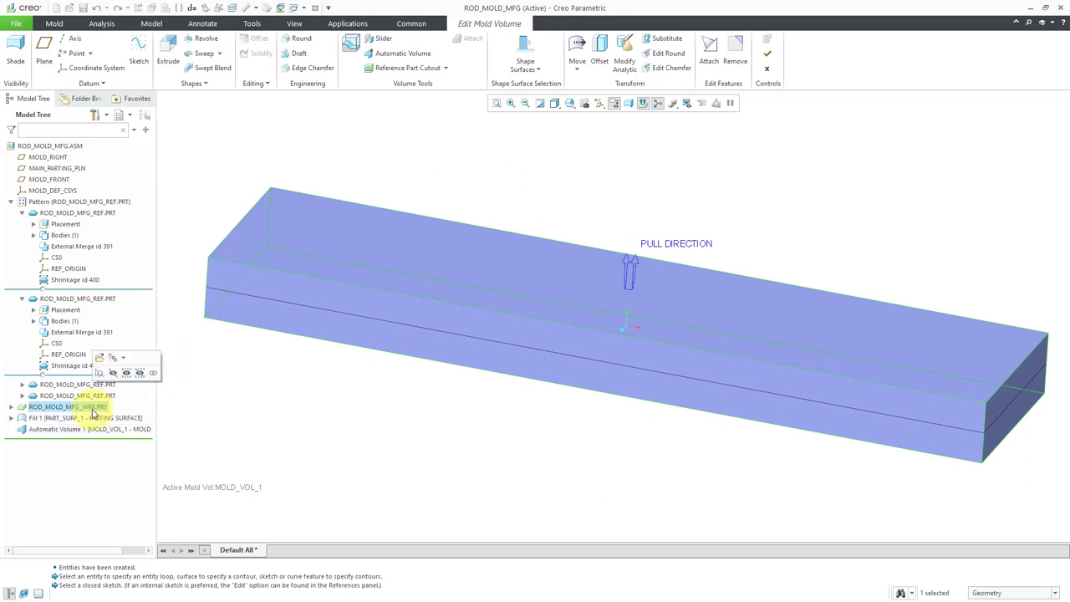
left_click(381, 425)
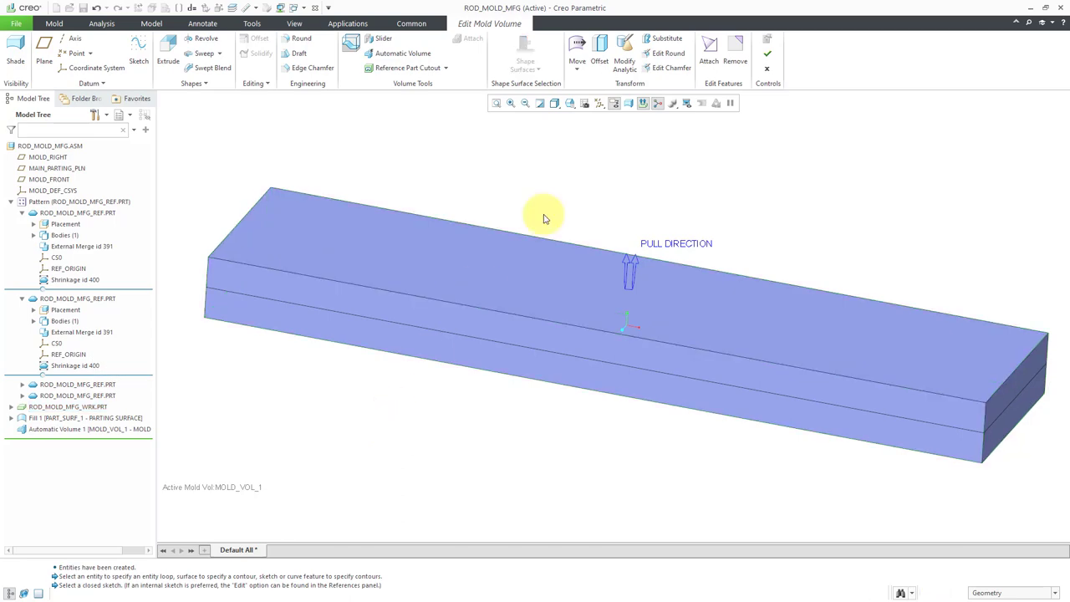
left_click(686, 103)
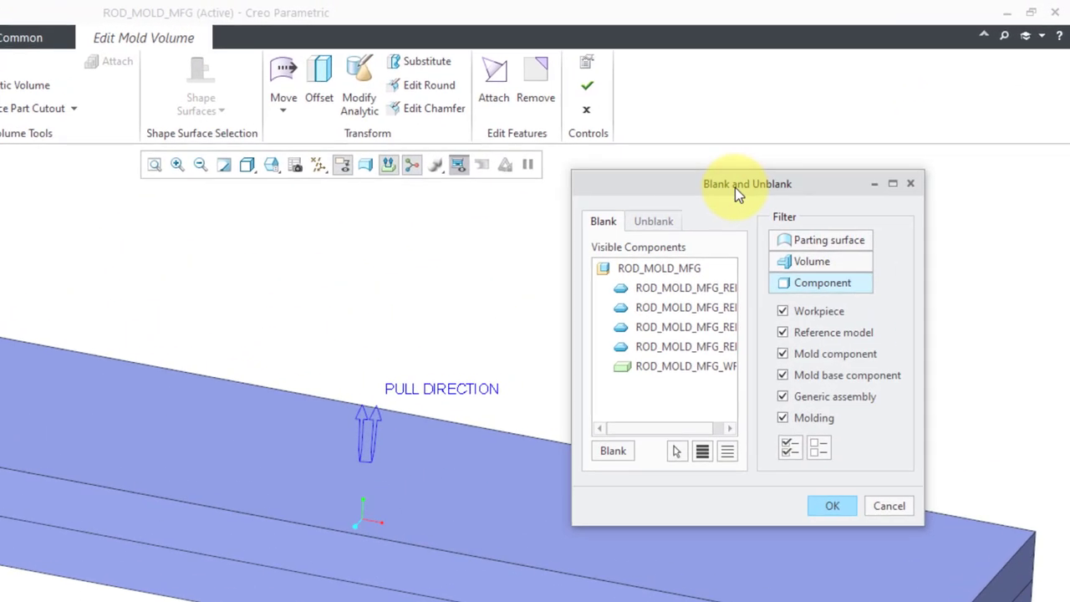
left_click(680, 369)
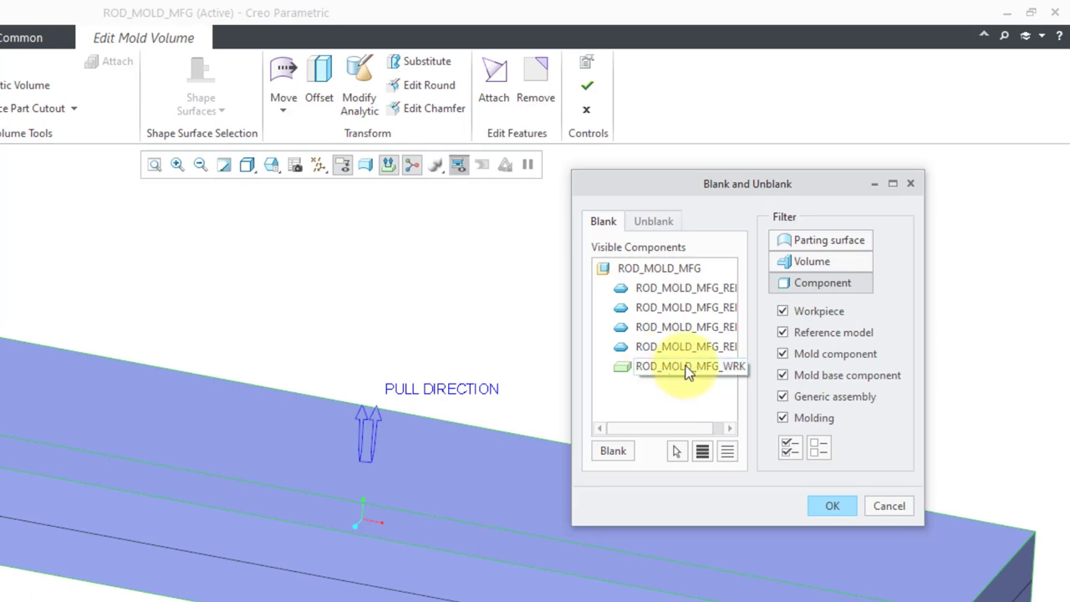
left_click(687, 369)
left_click(617, 453)
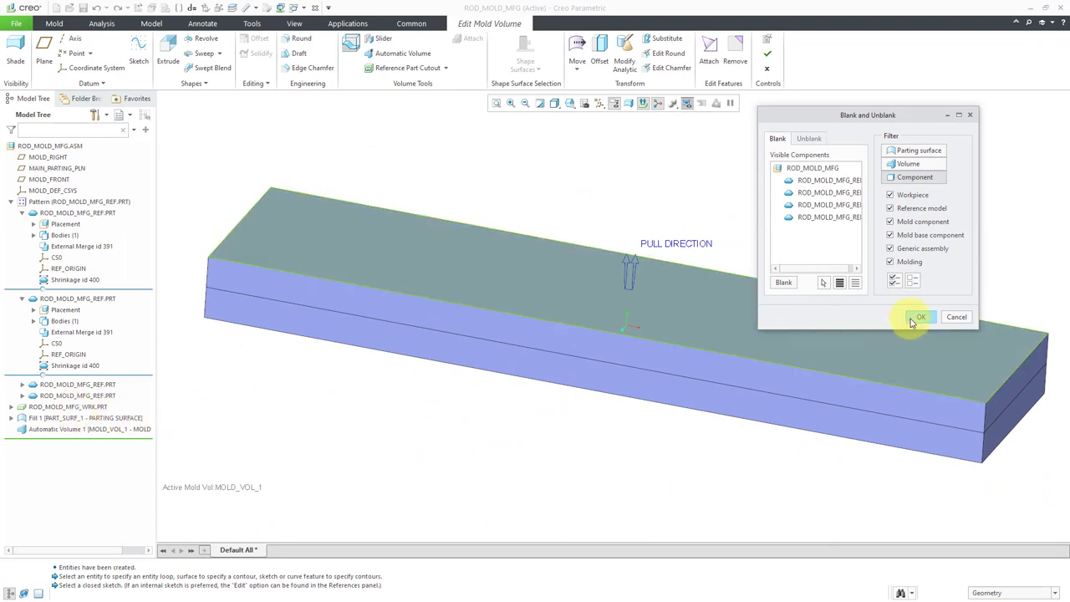
left_click(916, 317)
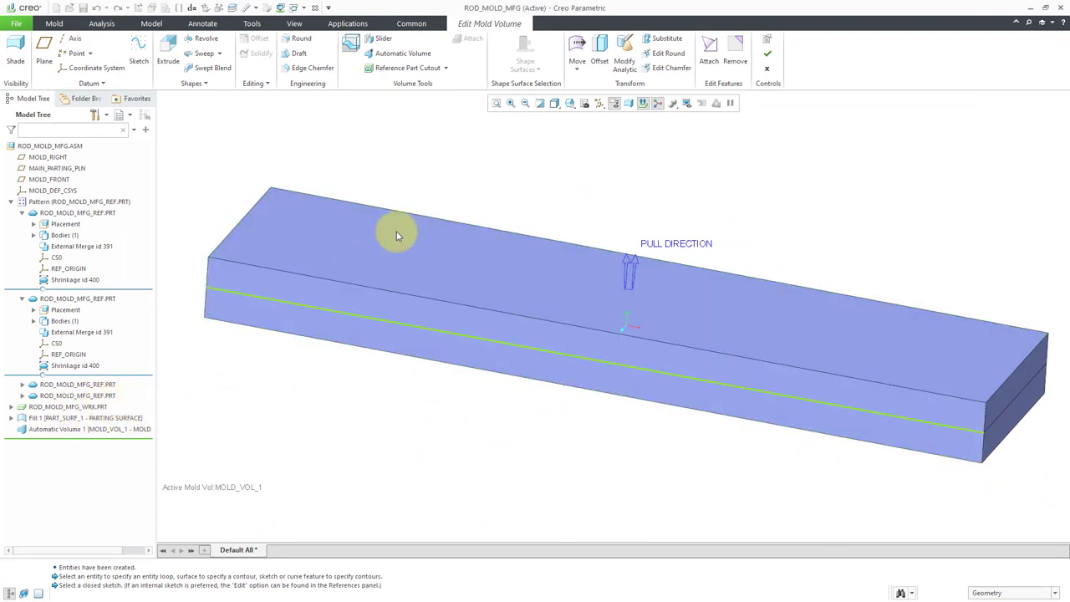
Step: Cut the reference parts out of the mold volume, check the cutout's outlines, and accept the volume
middle_click_drag(496, 186, 491, 180)
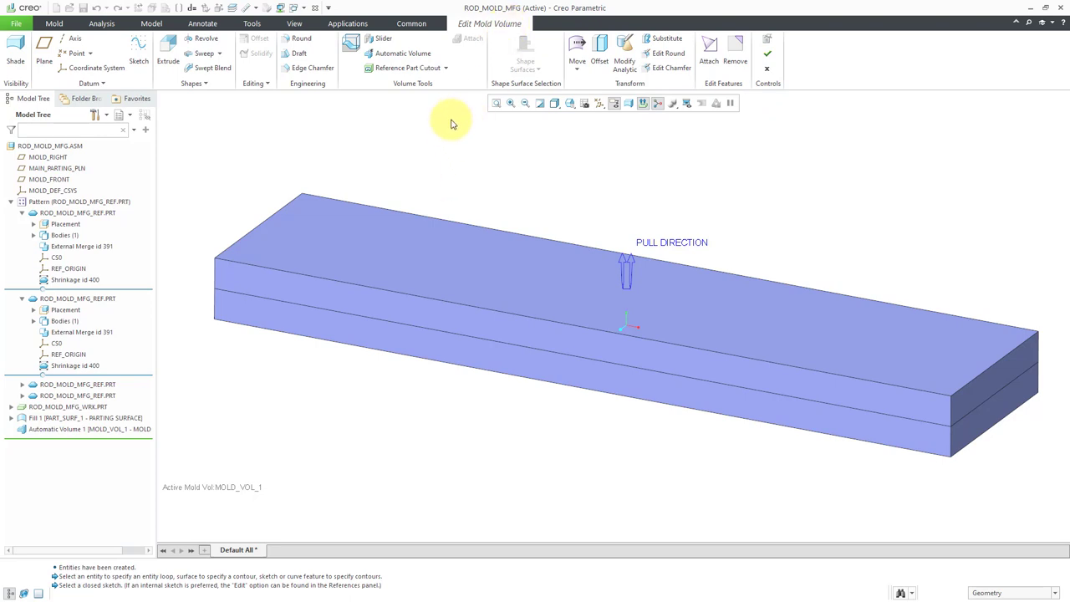
left_click(423, 70)
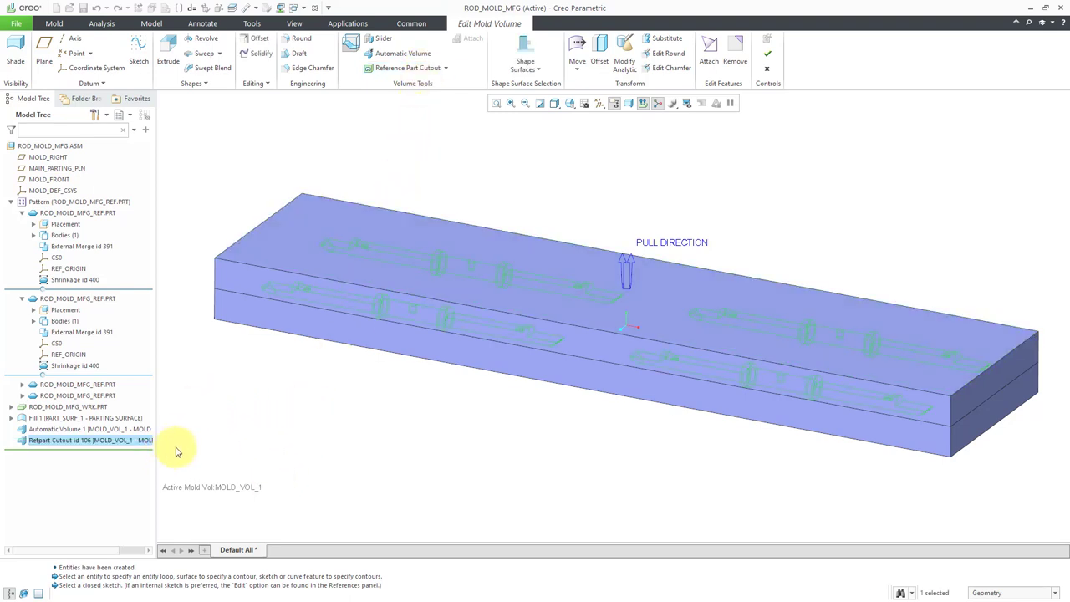
left_click(121, 441)
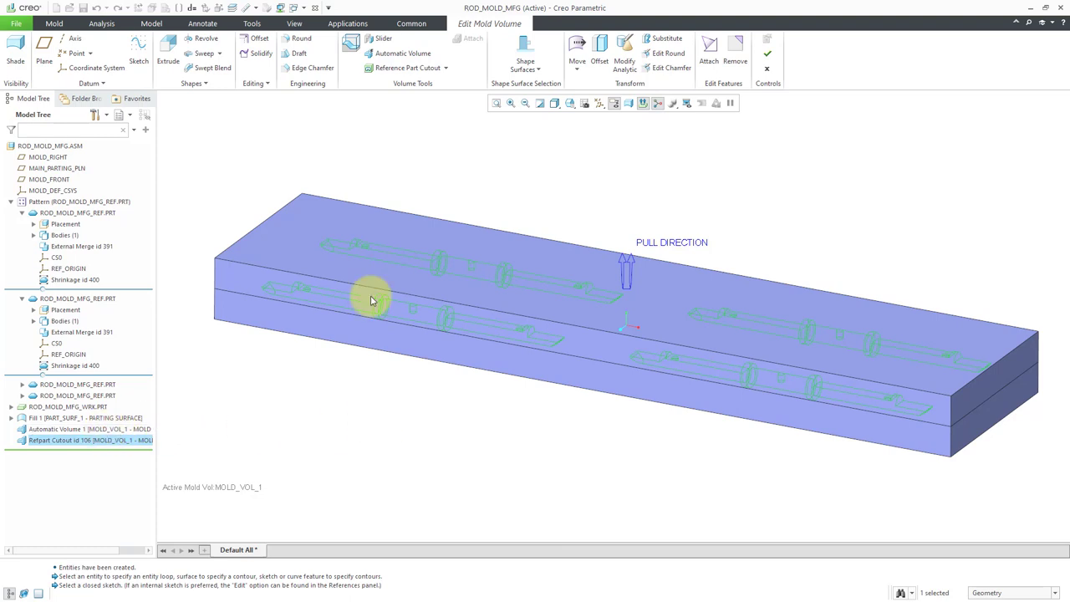
left_click(543, 183)
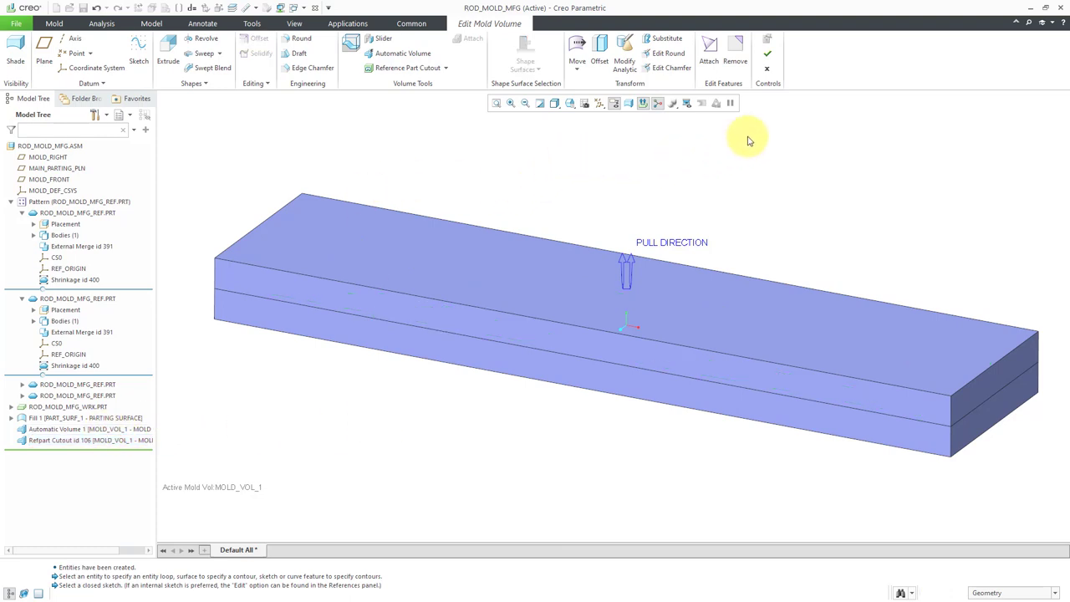
left_click(767, 56)
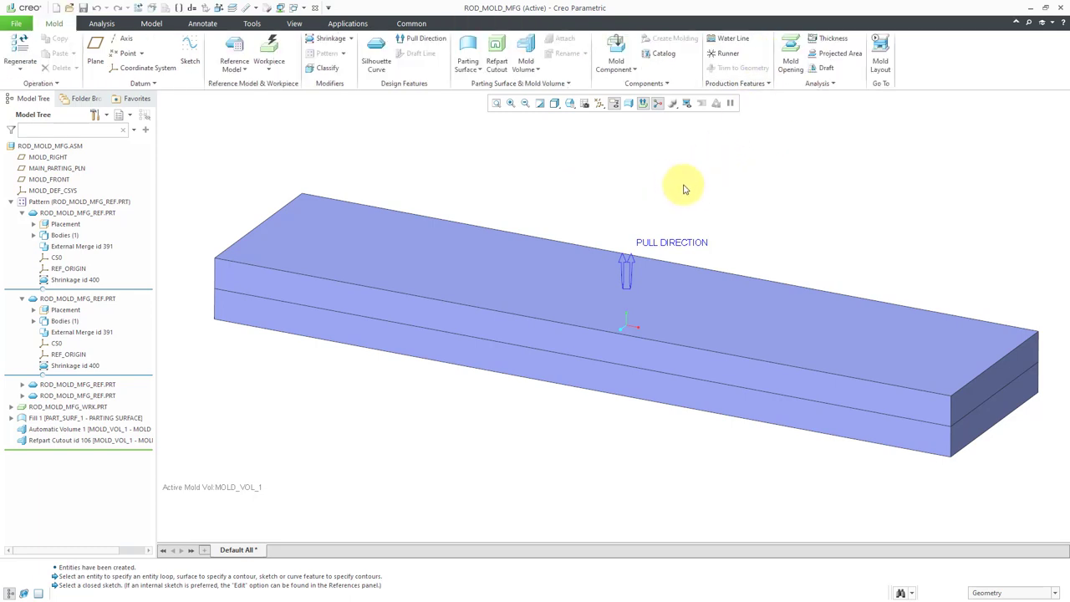
mouse_move(647, 179)
middle_mouse_down()
mouse_move(682, 175)
mouse_move(676, 182)
middle_mouse_up()
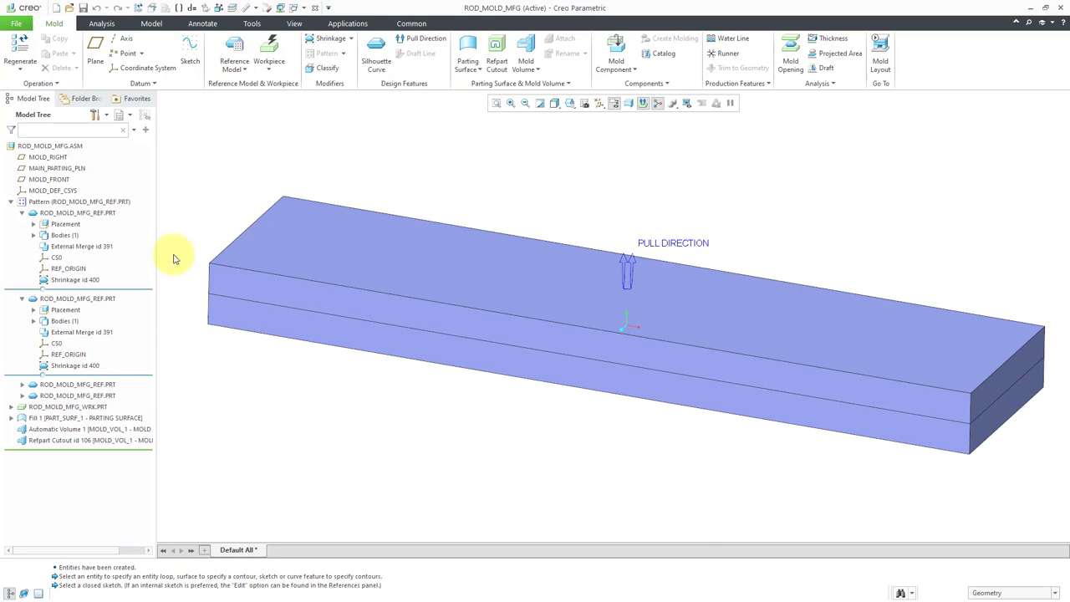
Step: Start a Volume Split of MOLD_VOL_1 with the flat Fill parting surface as the splitting surface
left_click(530, 72)
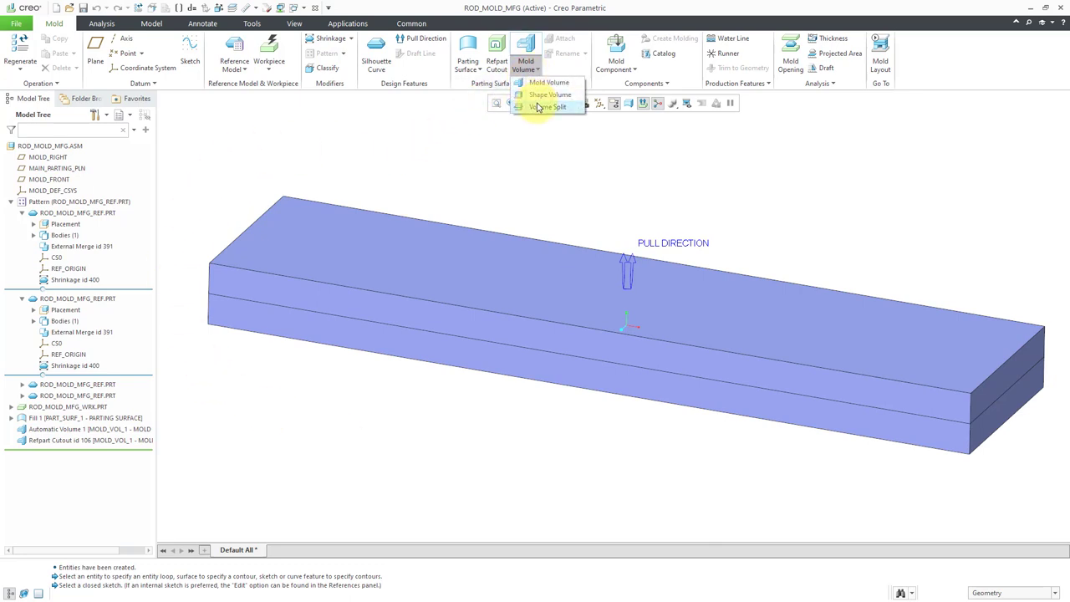
left_click(539, 107)
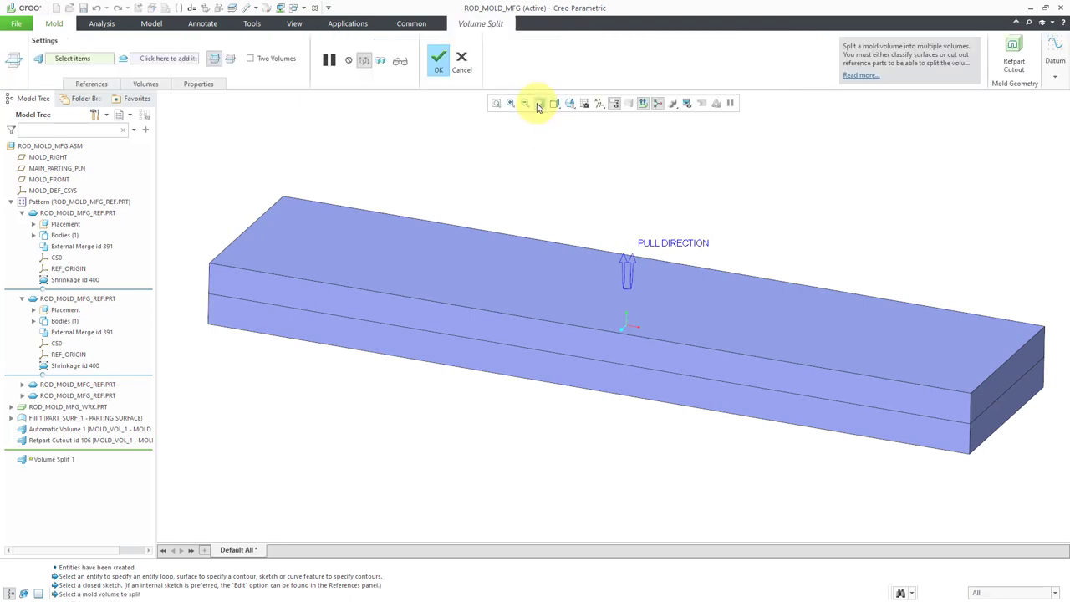
left_click(98, 83)
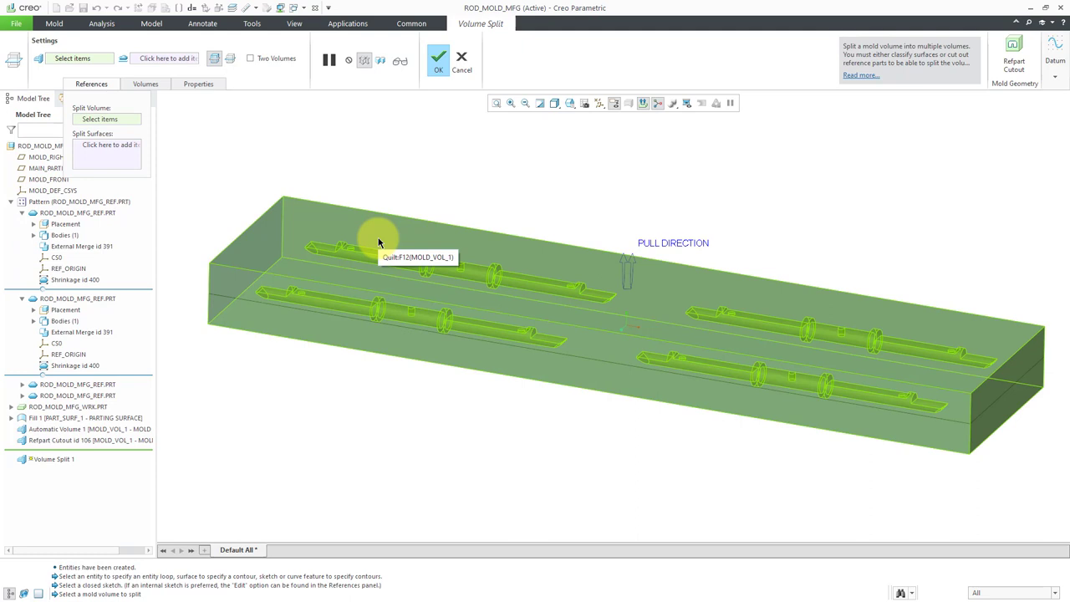
left_click(377, 241)
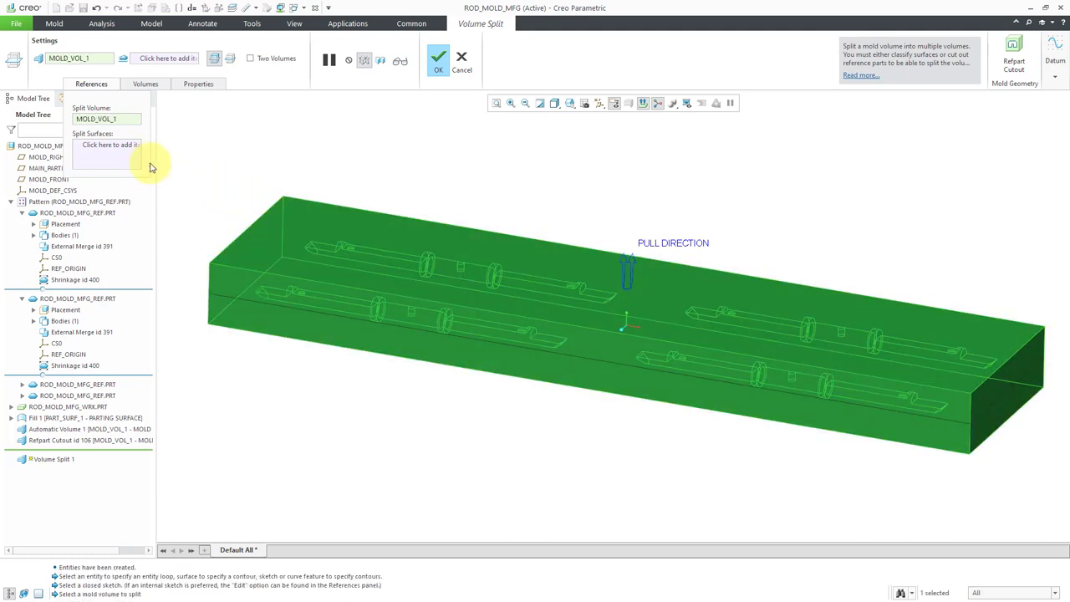
left_click(133, 145)
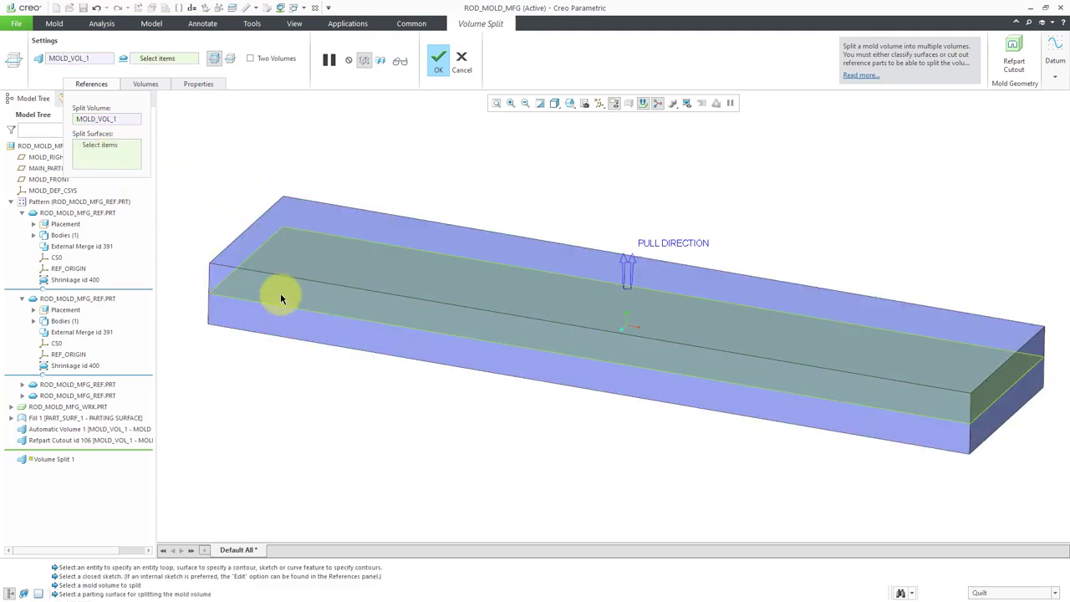
left_click(288, 306)
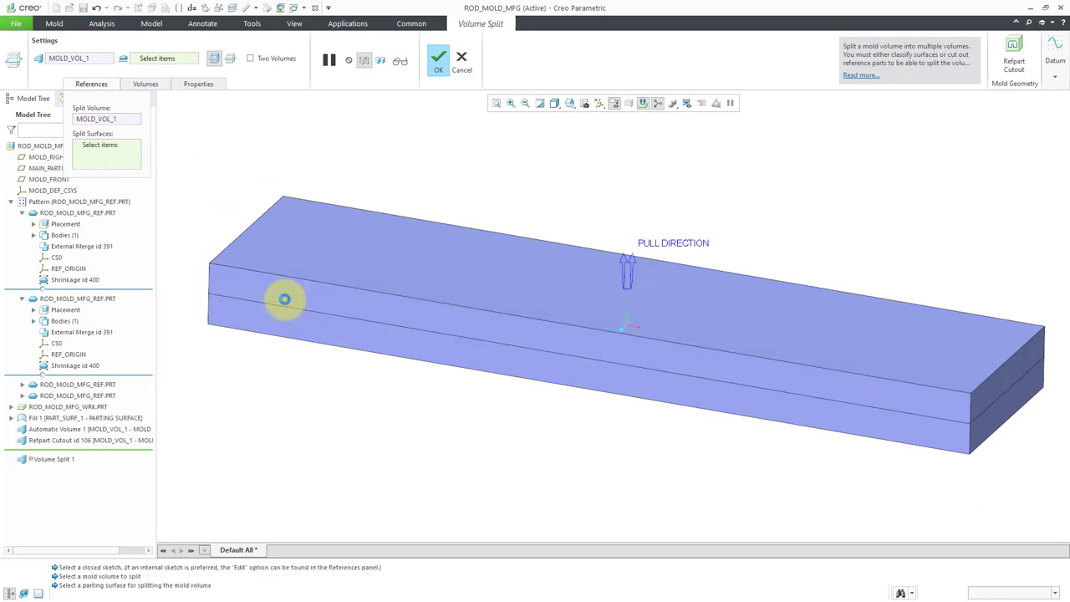
Step: Name the upper split volume CAVITY_VOLUME and the lower one CORE_VOLUME, complete the split, and select the cavity volume's split feature
left_click(144, 85)
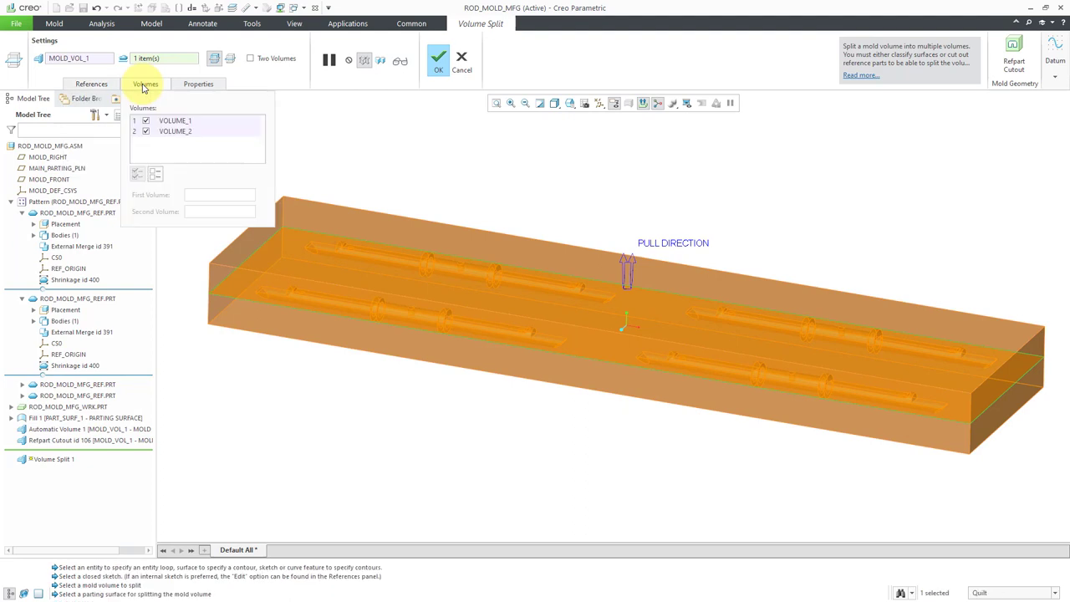
left_click(185, 121)
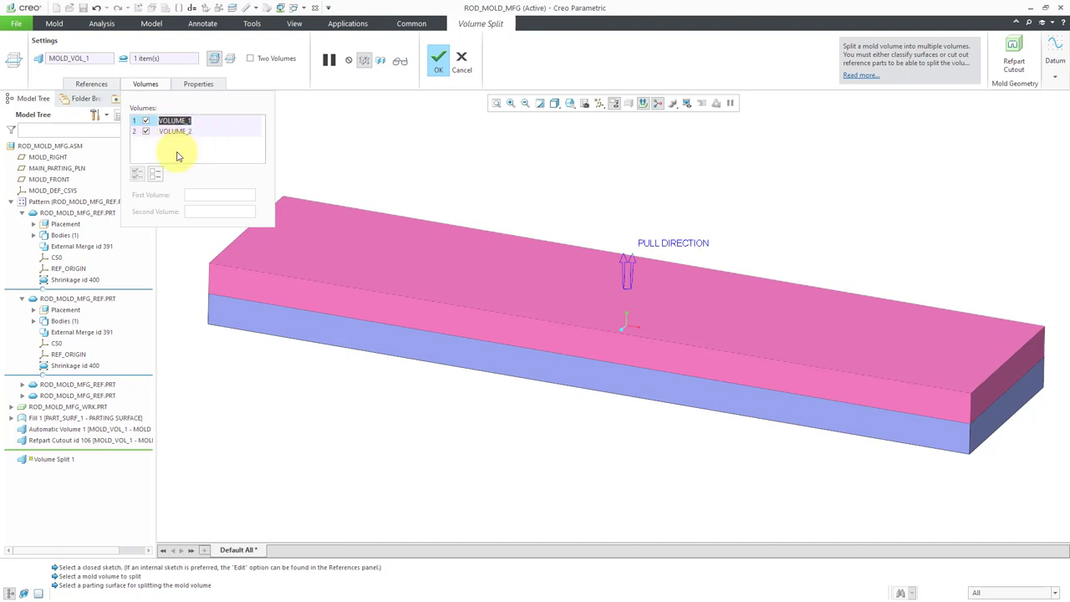
type("cavity_volu")
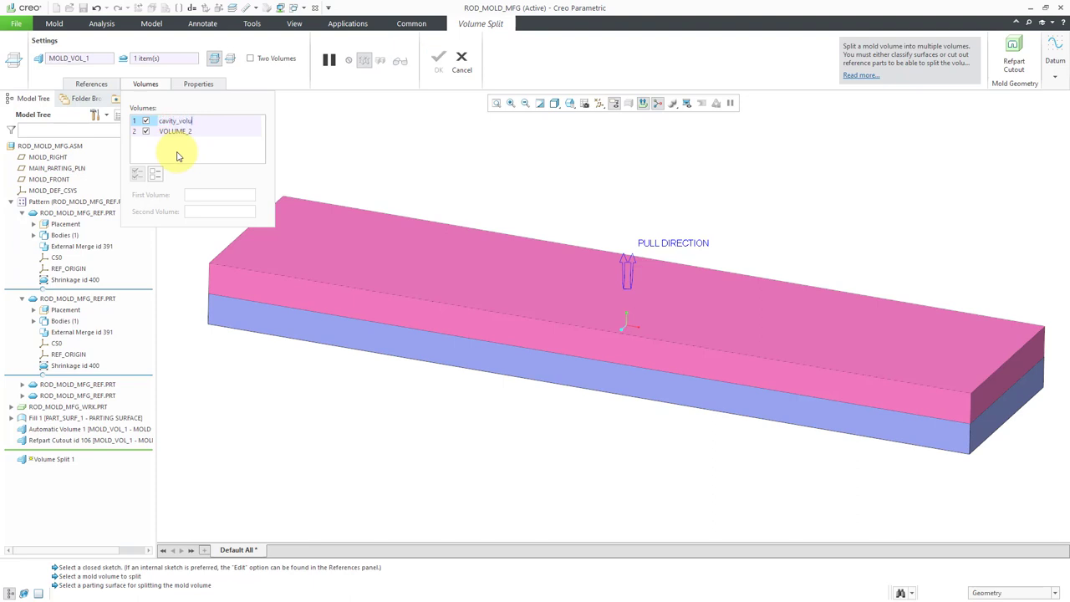
type("me")
key("Return")
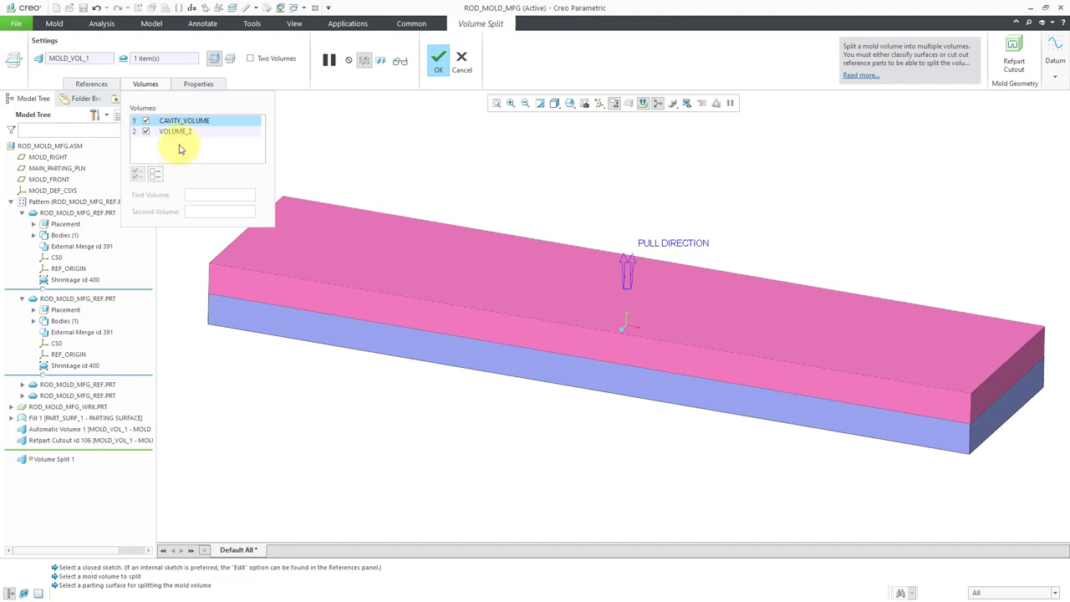
double_click(177, 132)
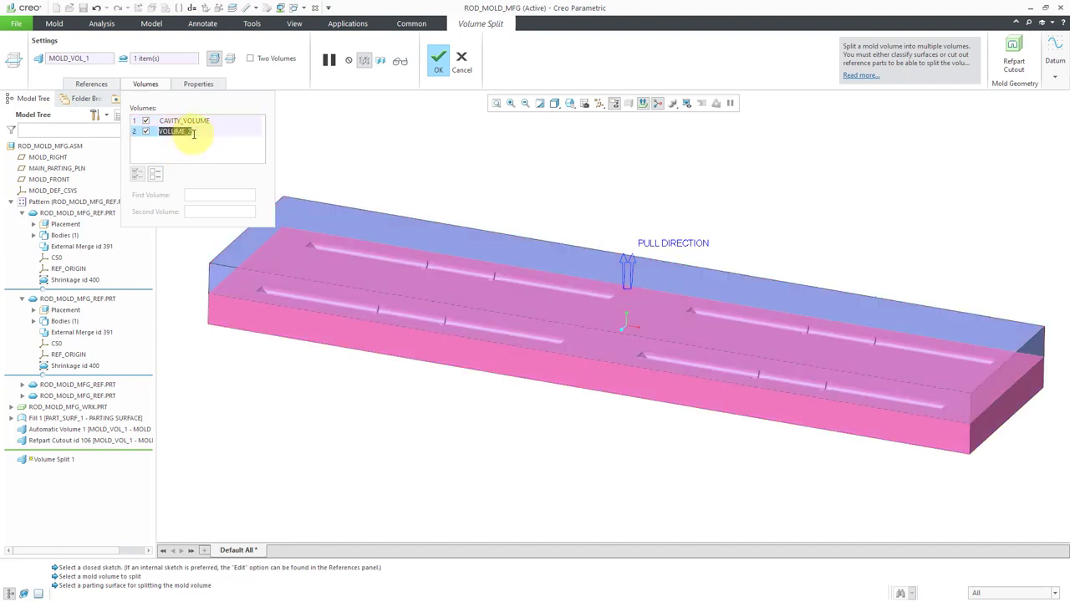
type("cor")
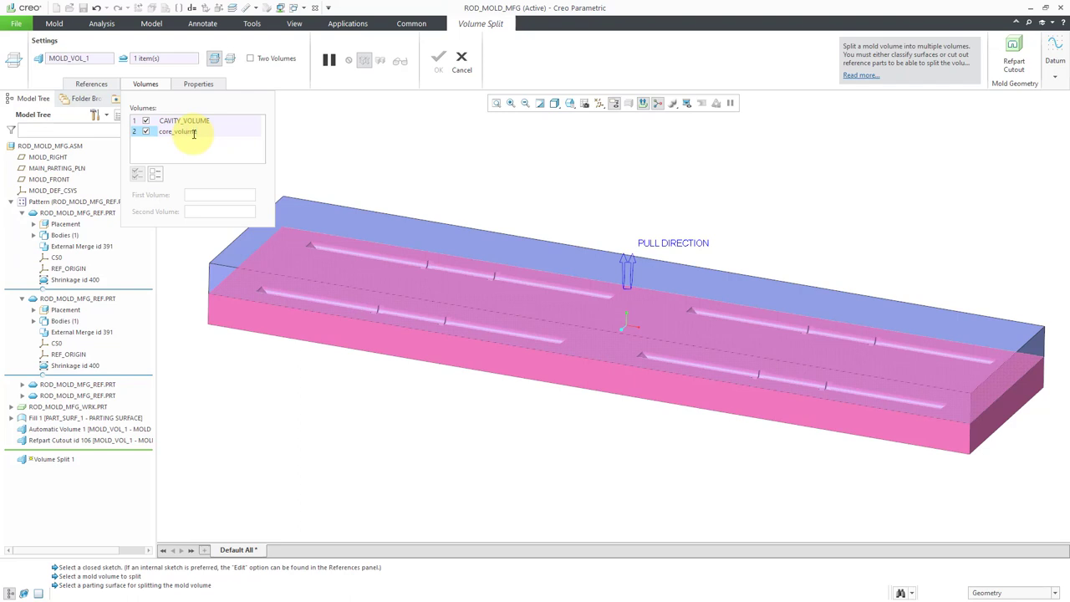
type("e_volume")
key("Return")
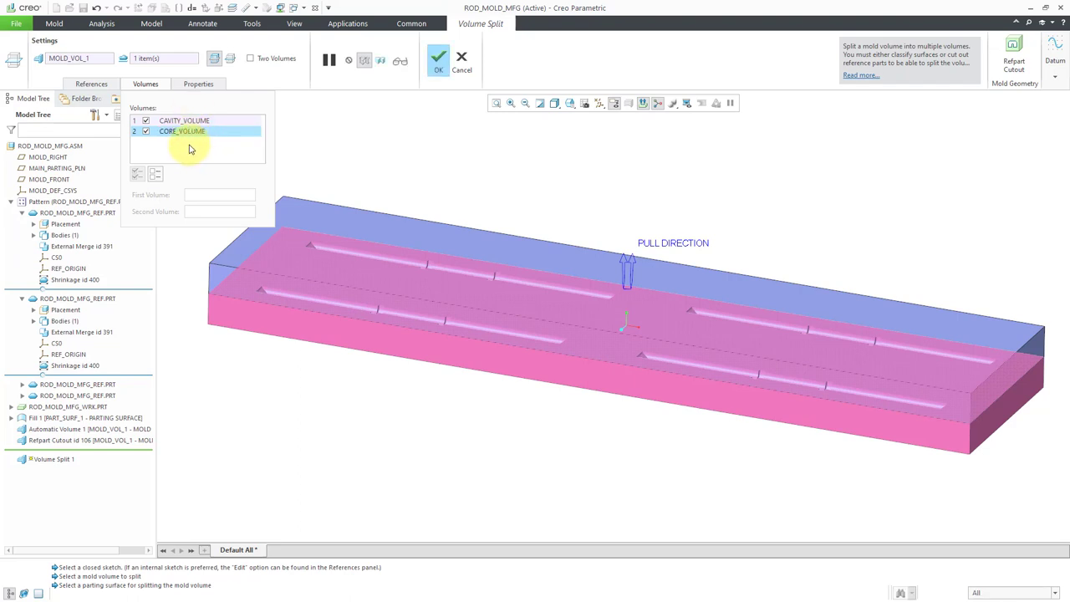
left_click(437, 67)
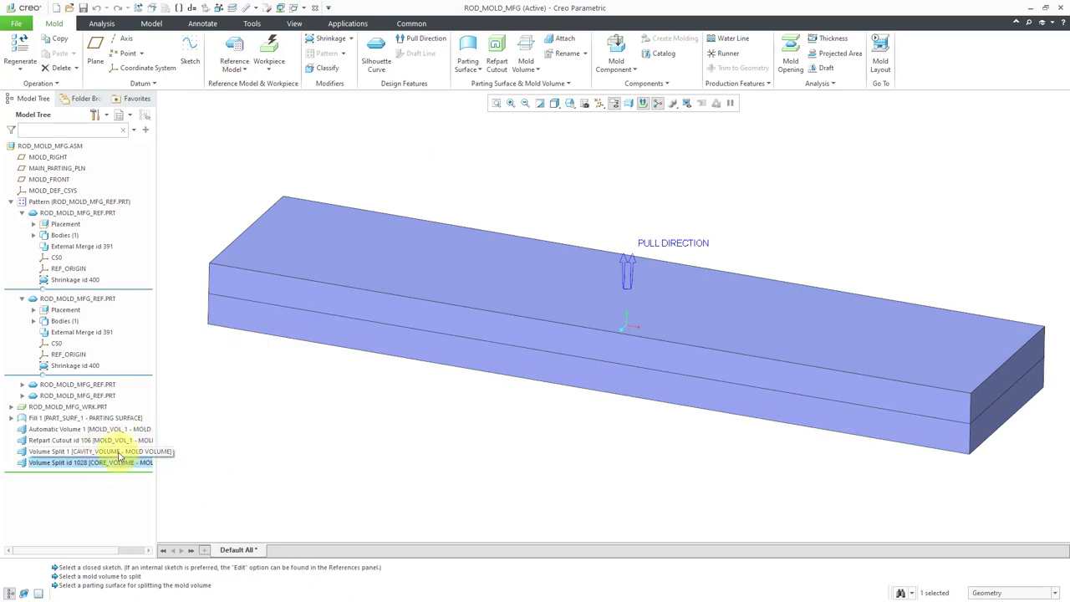
left_click(118, 451)
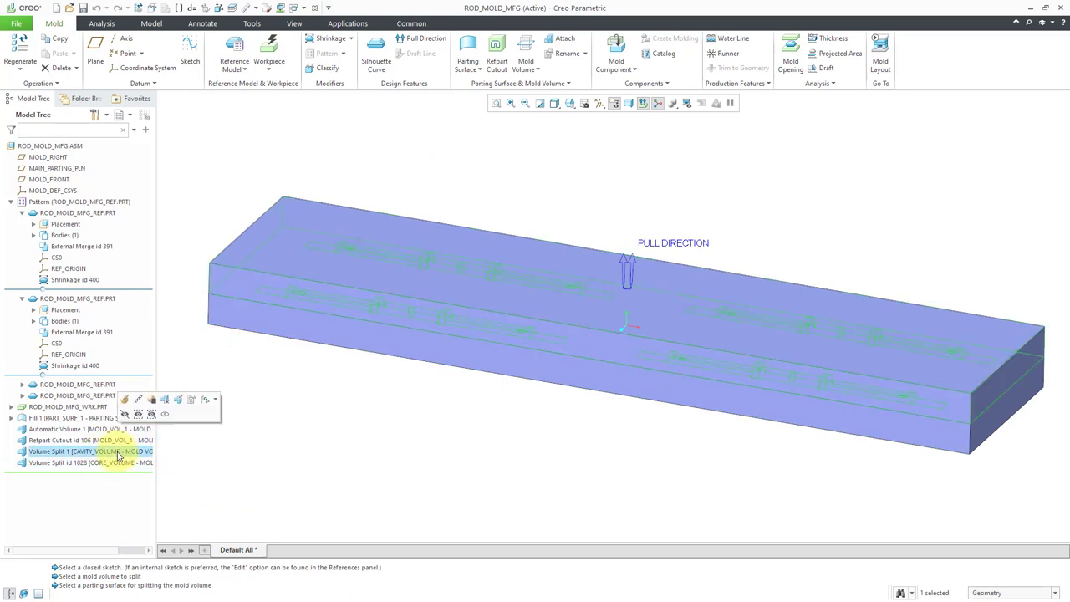
Step: Start creating mold components from the split volumes and select both CAVITY_VOLUME and CORE_VOLUME
left_click(117, 462)
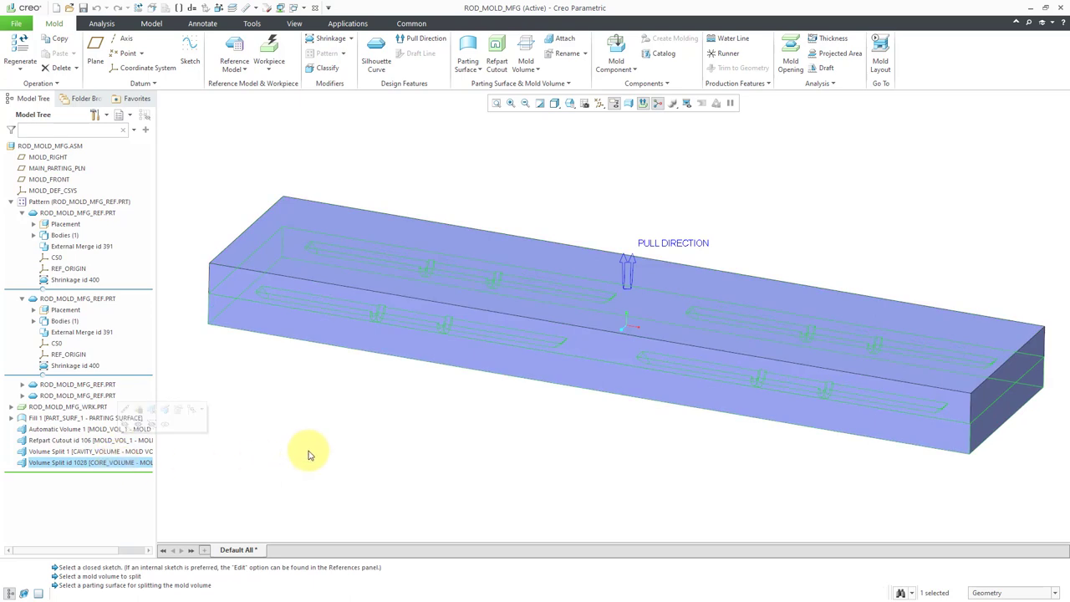
left_click(527, 76)
left_click(527, 76)
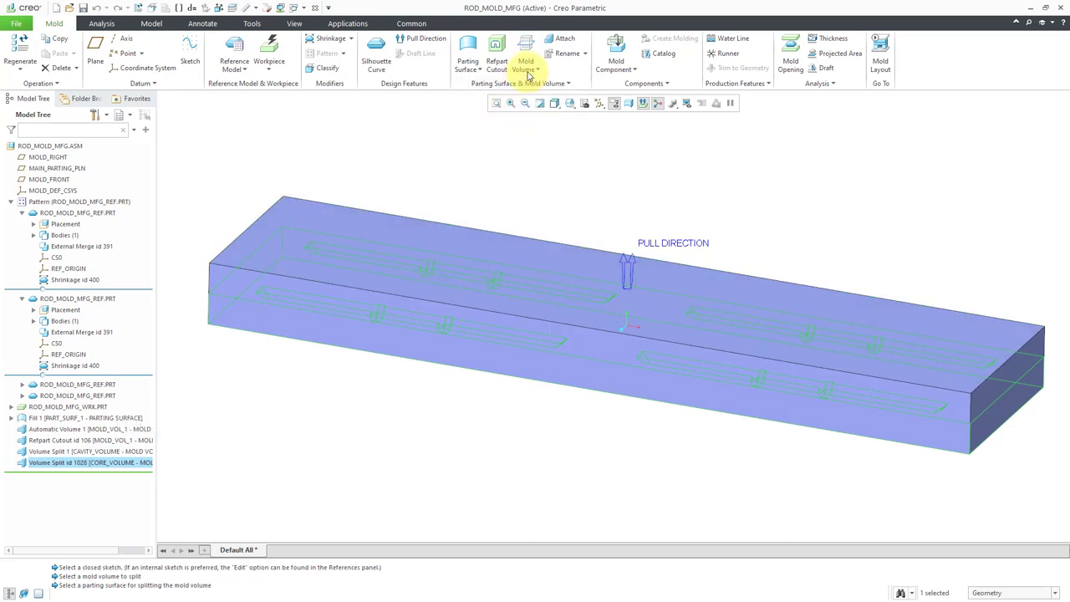
left_click(615, 71)
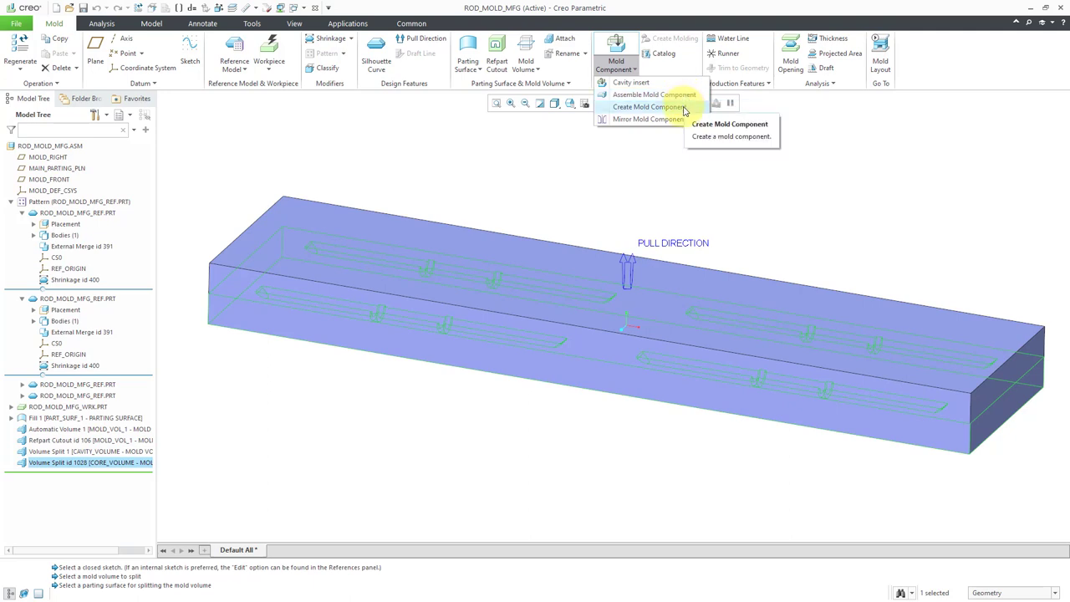
left_click(616, 42)
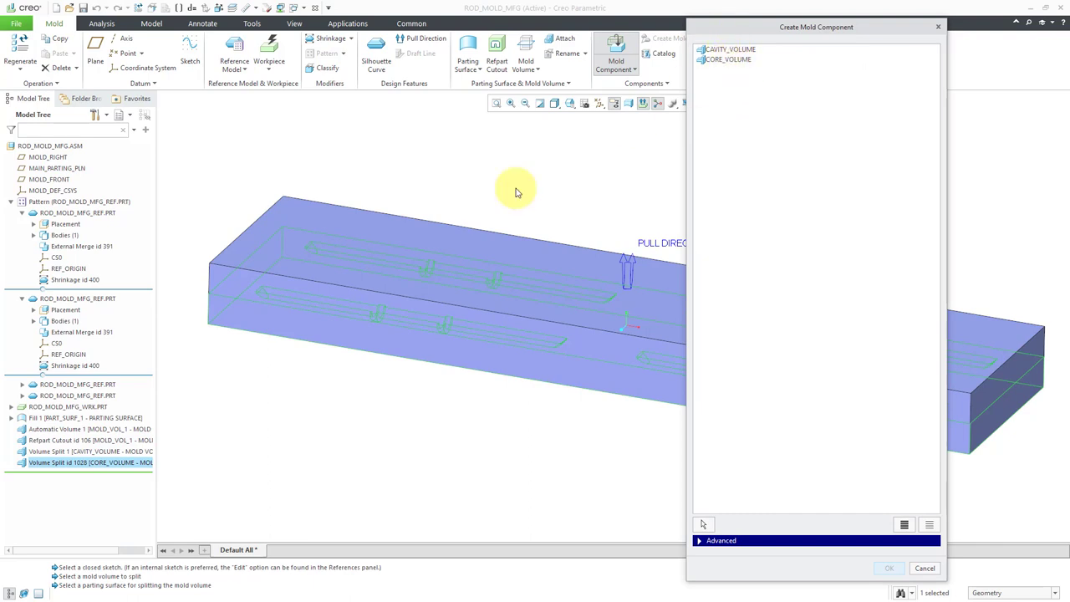
left_click(83, 463)
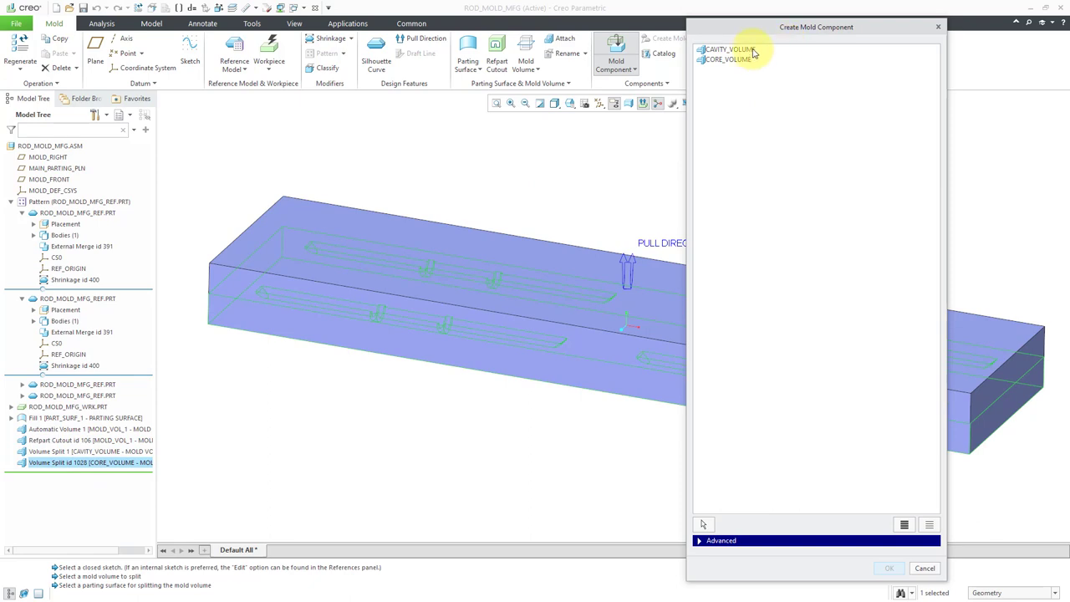
left_click(904, 524)
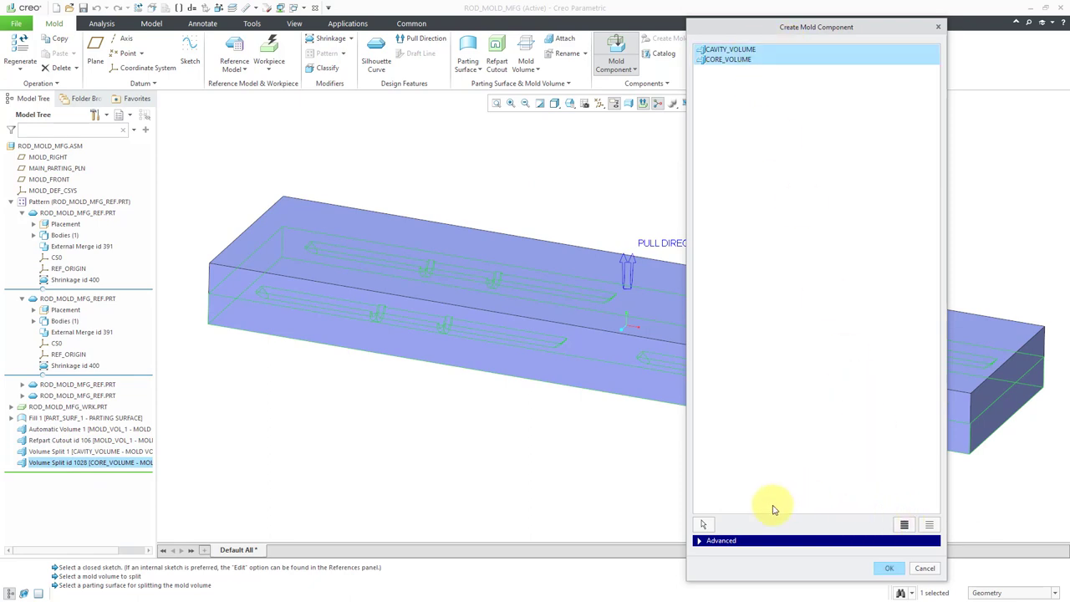
Step: Assign mcae_part_std.prt as the start part for both mold components and create them
left_click(699, 539)
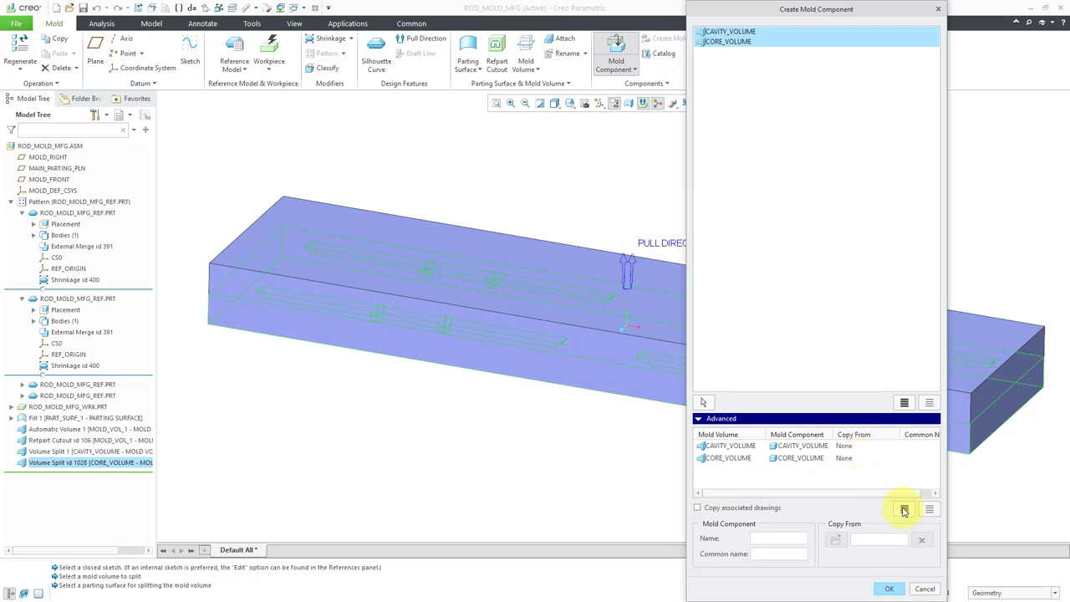
left_click(904, 510)
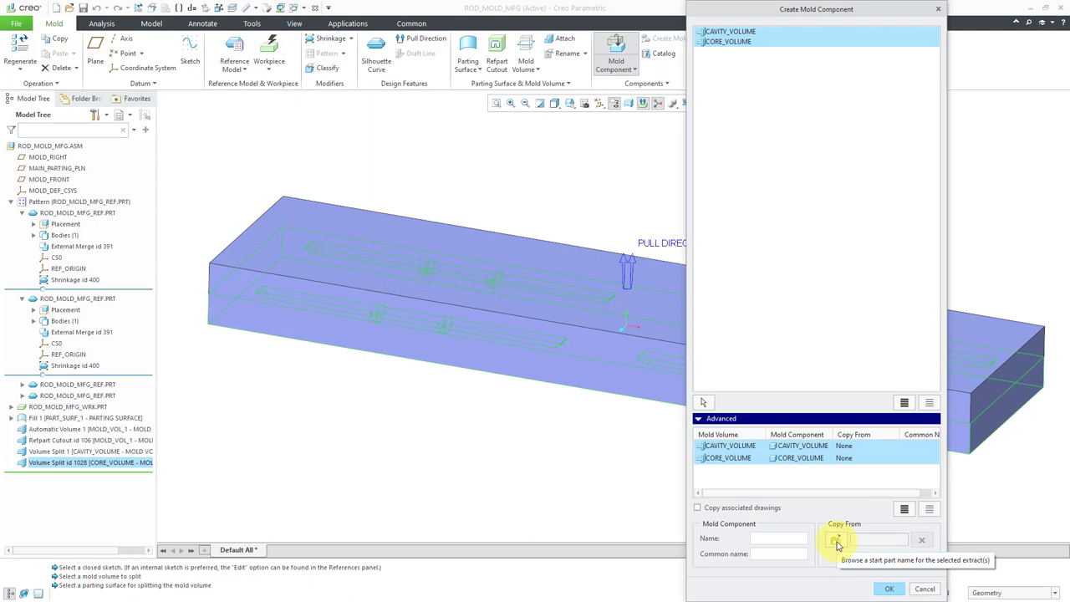
left_click(838, 542)
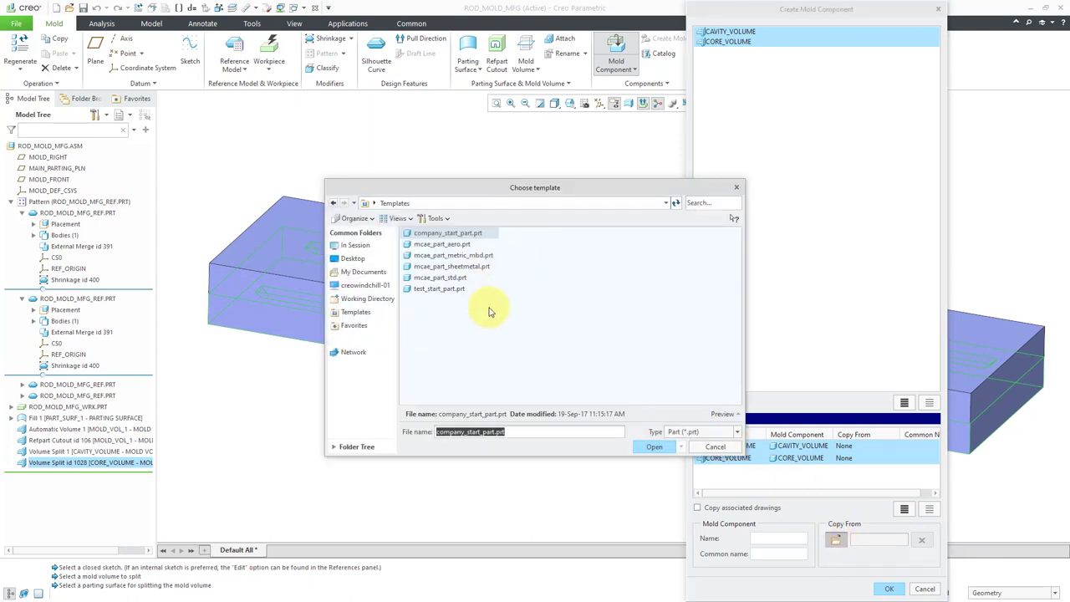
left_click(446, 278)
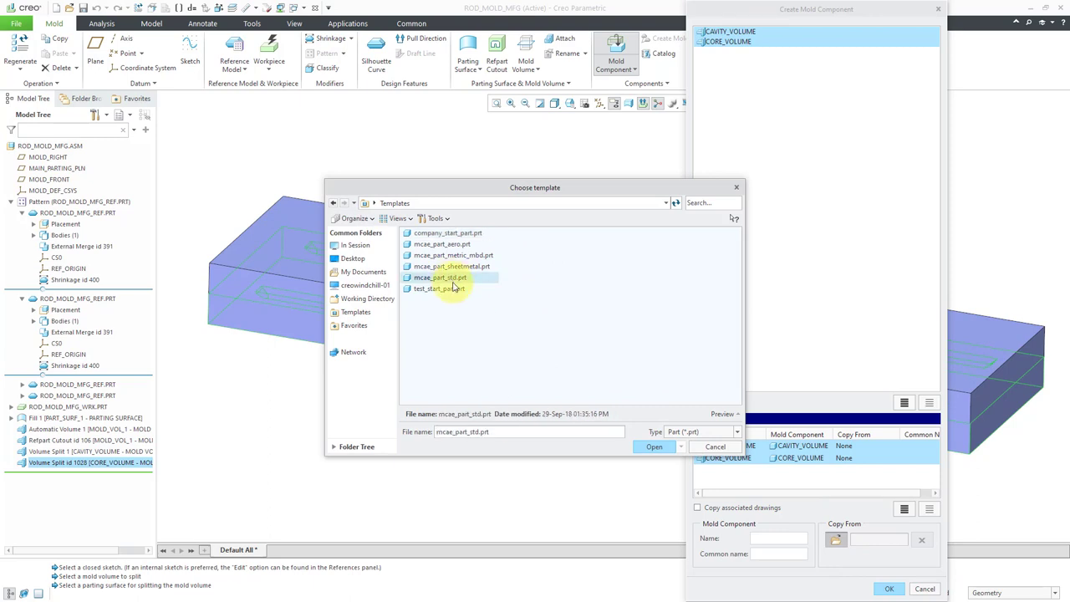
left_click(656, 448)
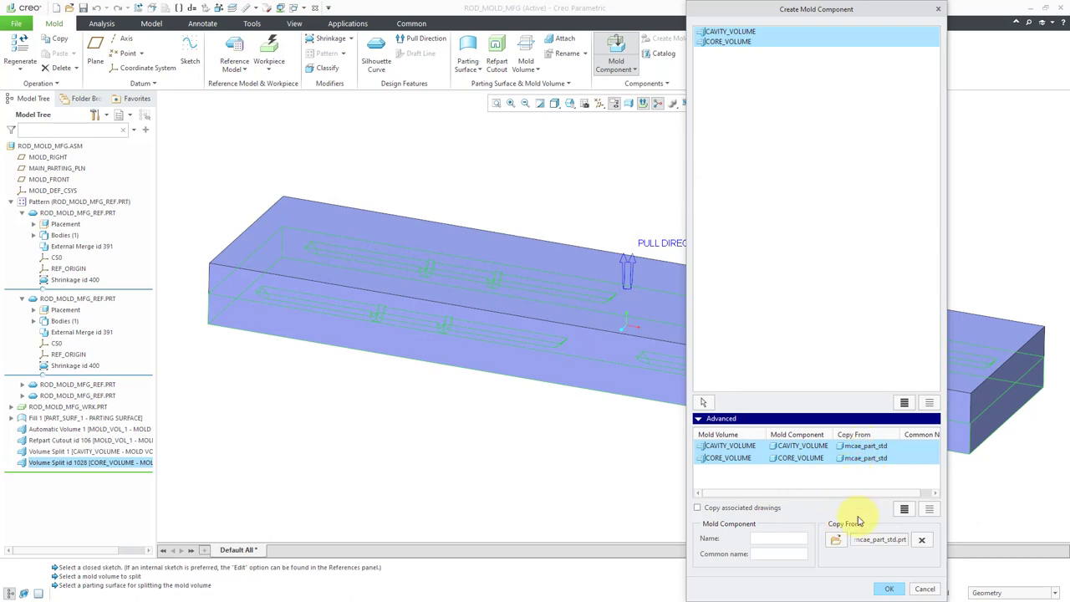
left_click(896, 590)
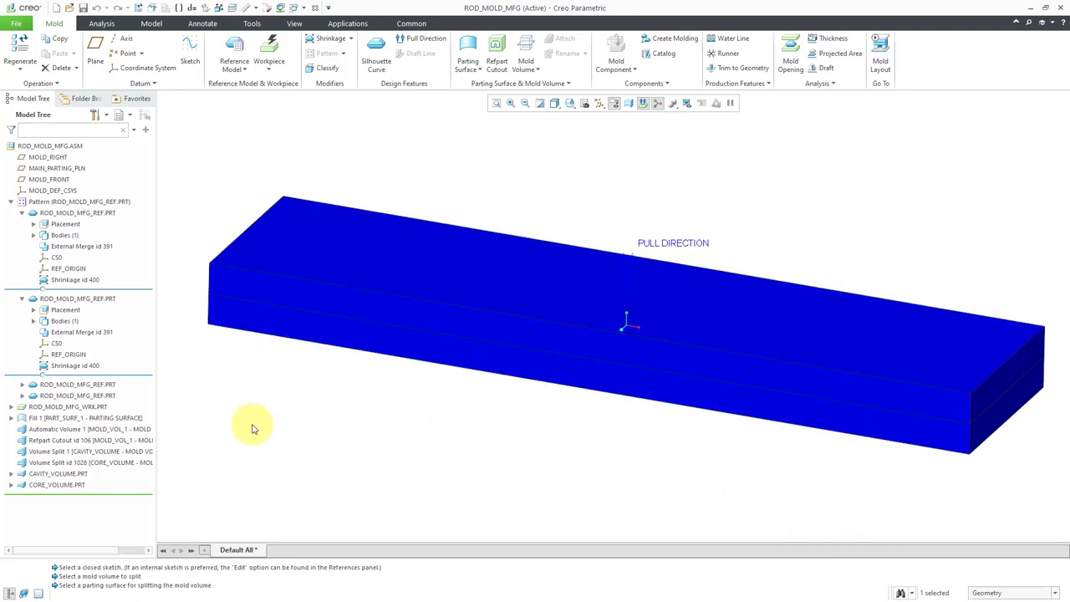
Step: Open CAVITY_VOLUME.PRT on its own, examine the rod impressions in its parting face, and close the part window
left_click(41, 474)
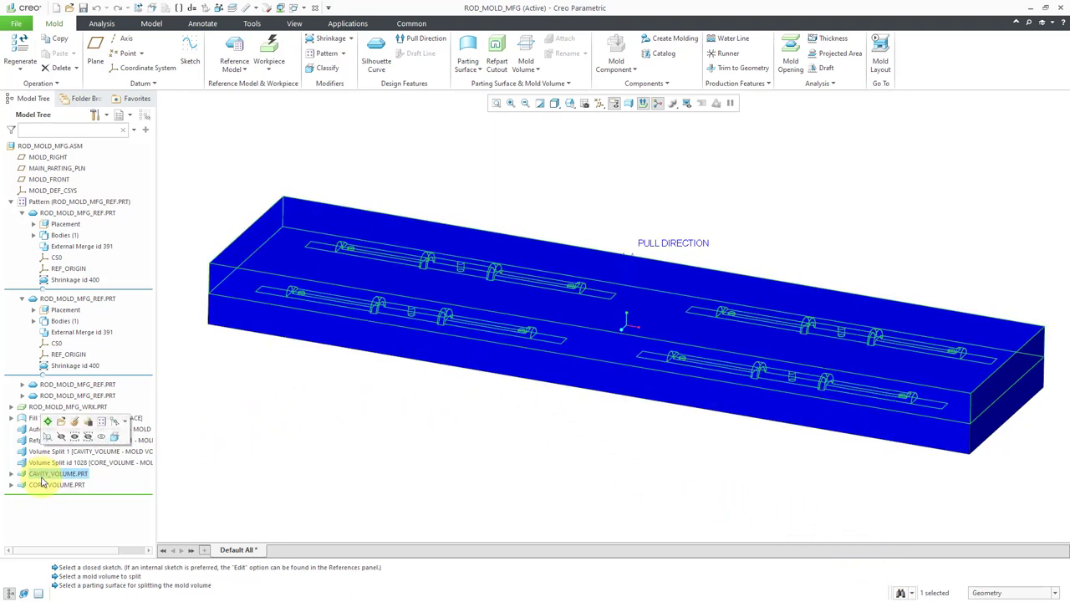
left_click(42, 485)
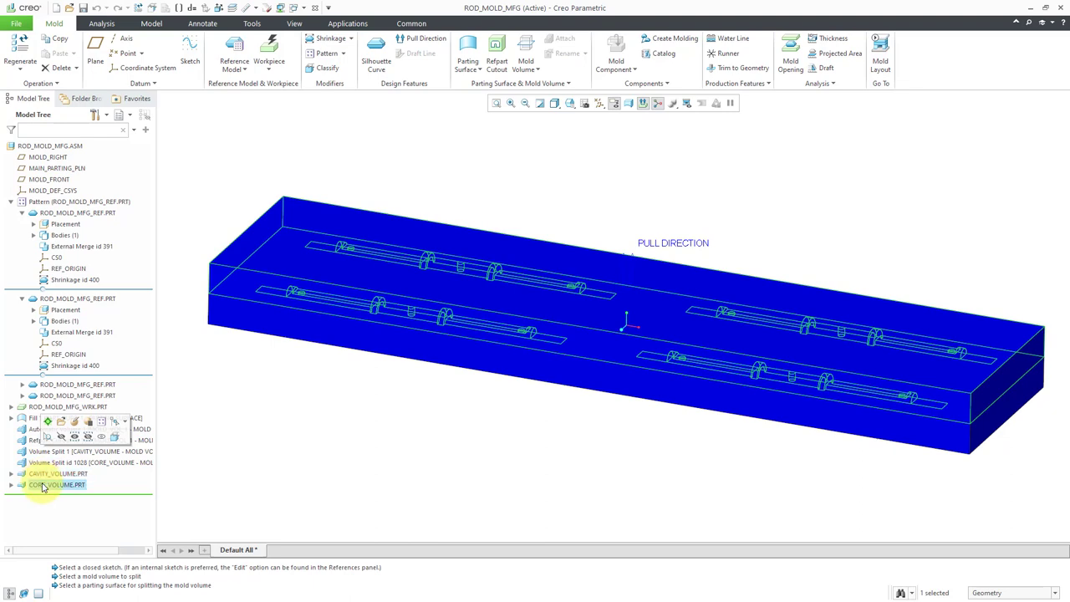
left_click(46, 474)
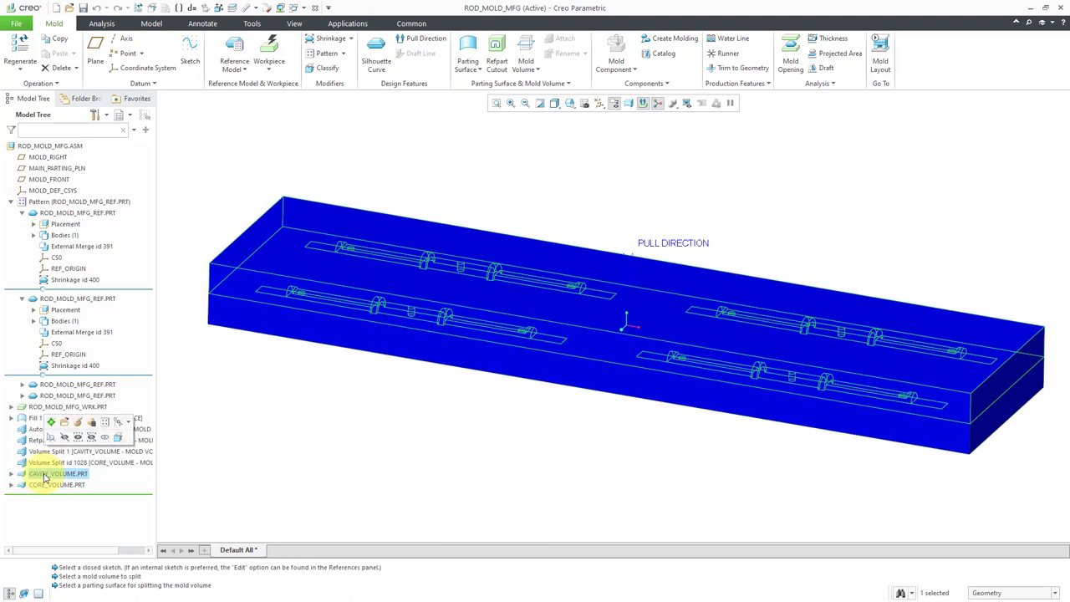
left_click(65, 422)
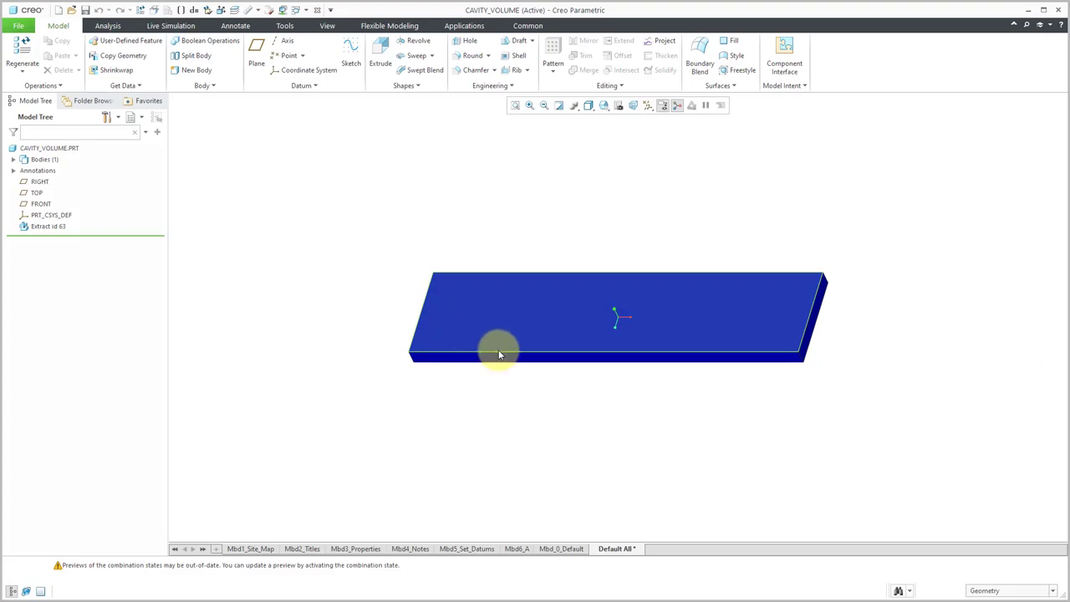
mouse_move(495, 351)
middle_mouse_down()
mouse_move(513, 259)
mouse_move(494, 153)
mouse_move(479, 155)
mouse_move(599, 356)
mouse_move(592, 301)
middle_mouse_up()
scroll(593, 301, "up", 3)
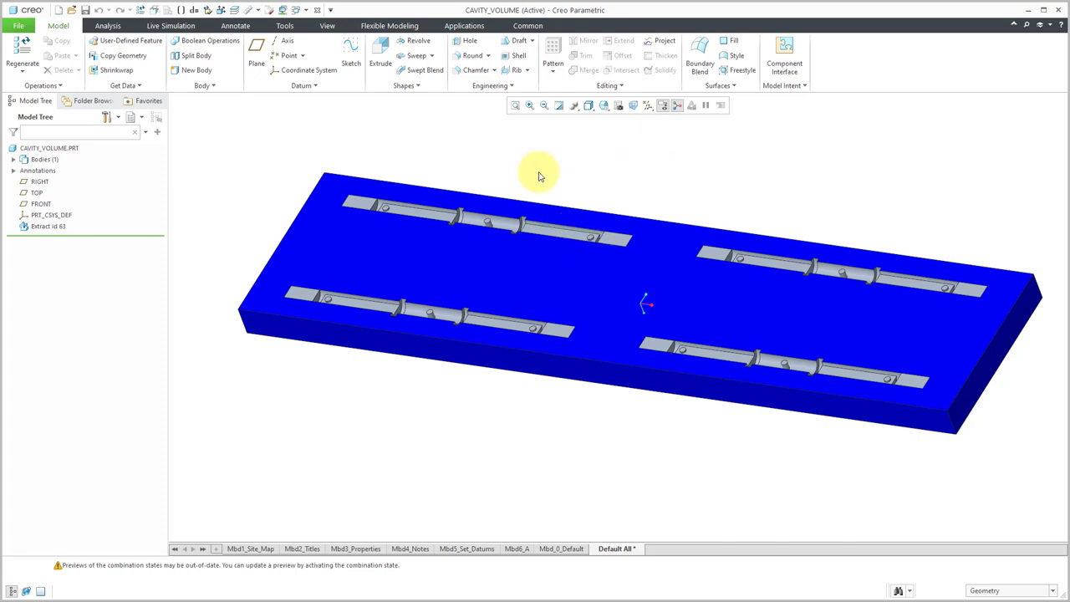
mouse_move(533, 168)
middle_mouse_down()
mouse_move(544, 168)
mouse_move(544, 184)
mouse_move(544, 158)
mouse_move(542, 175)
middle_mouse_up()
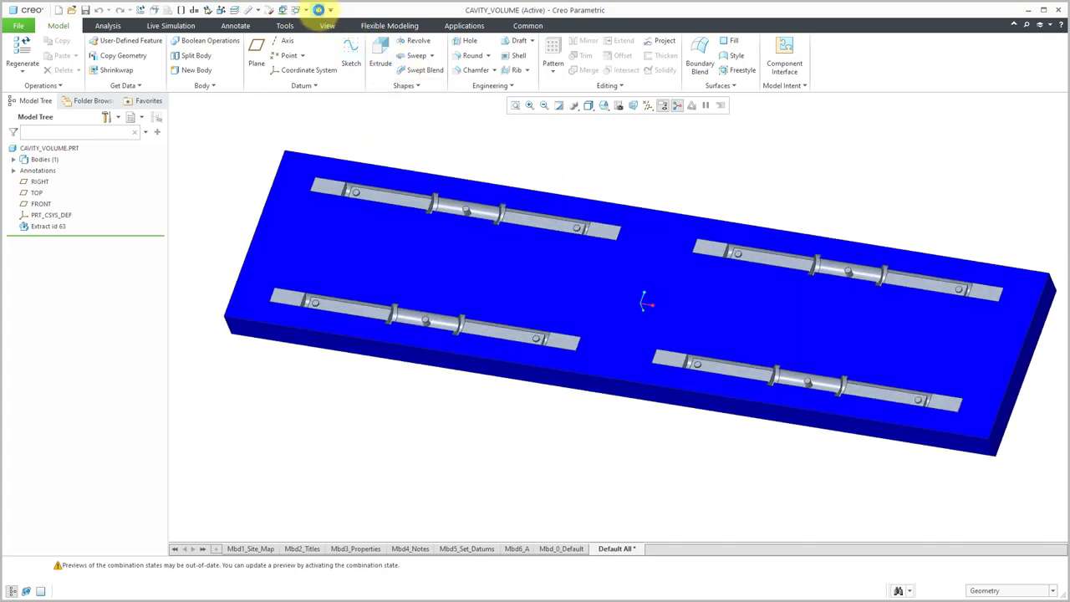
left_click(319, 9)
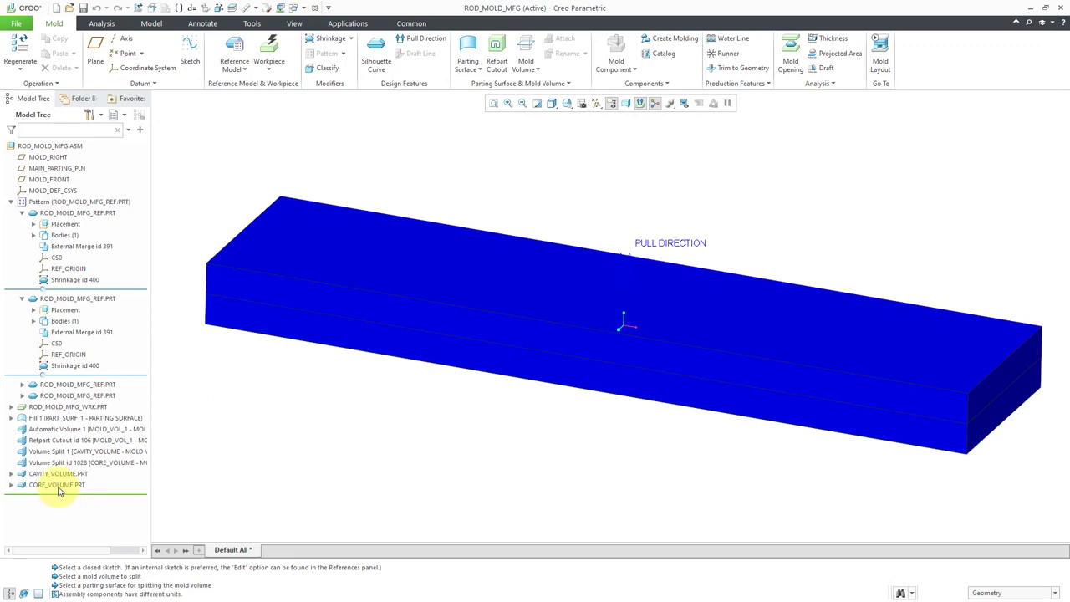
Step: Open CORE_VOLUME.PRT on its own, examine its rod impressions, and close the part window
left_click(58, 486)
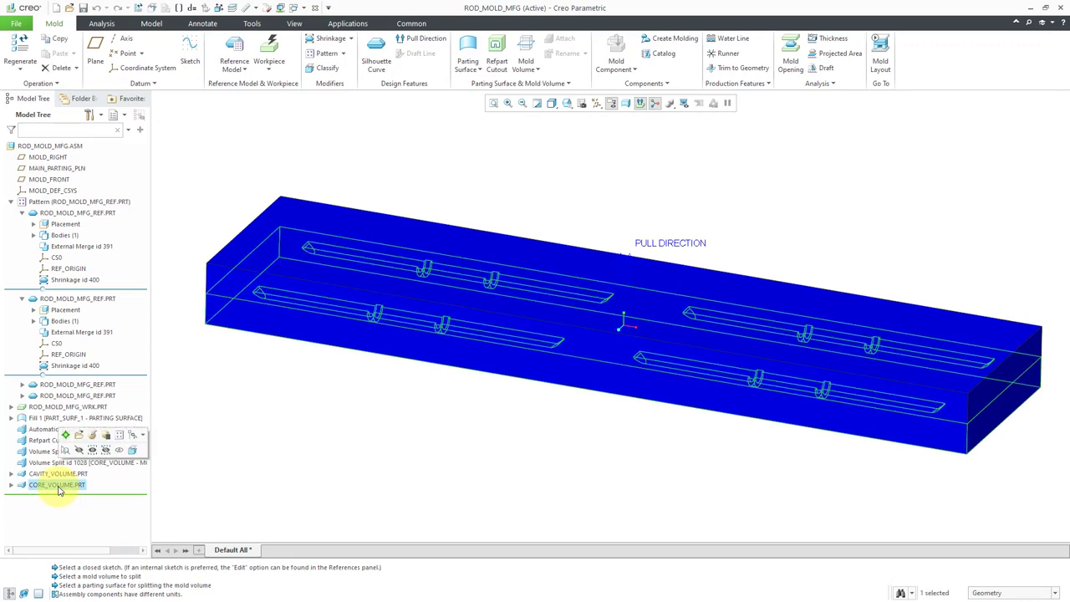
left_click(74, 430)
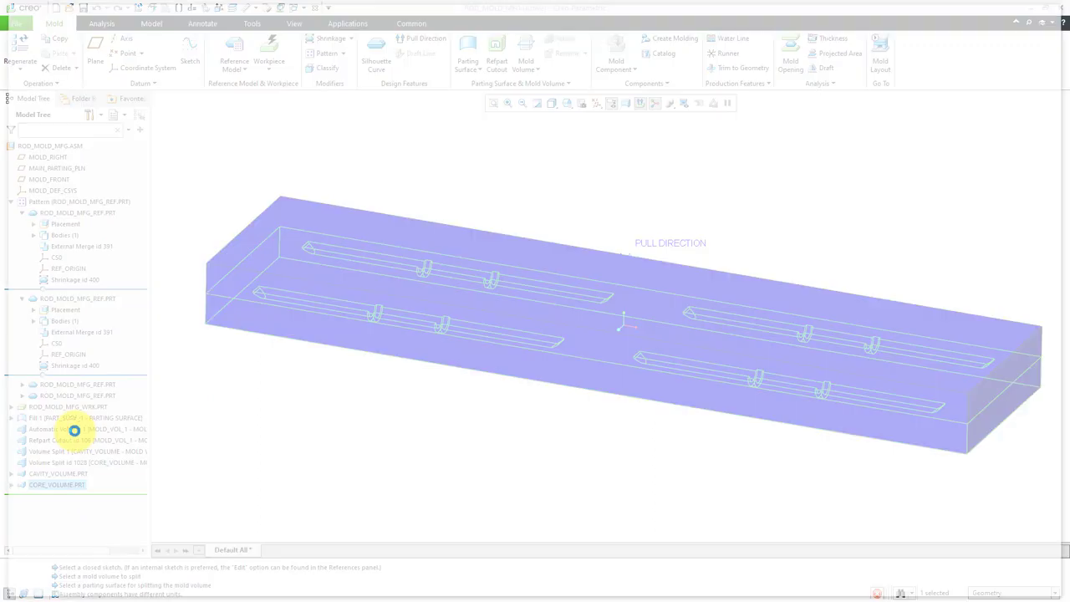
middle_click_drag(583, 341, 598, 307)
scroll(598, 309, "down", 3)
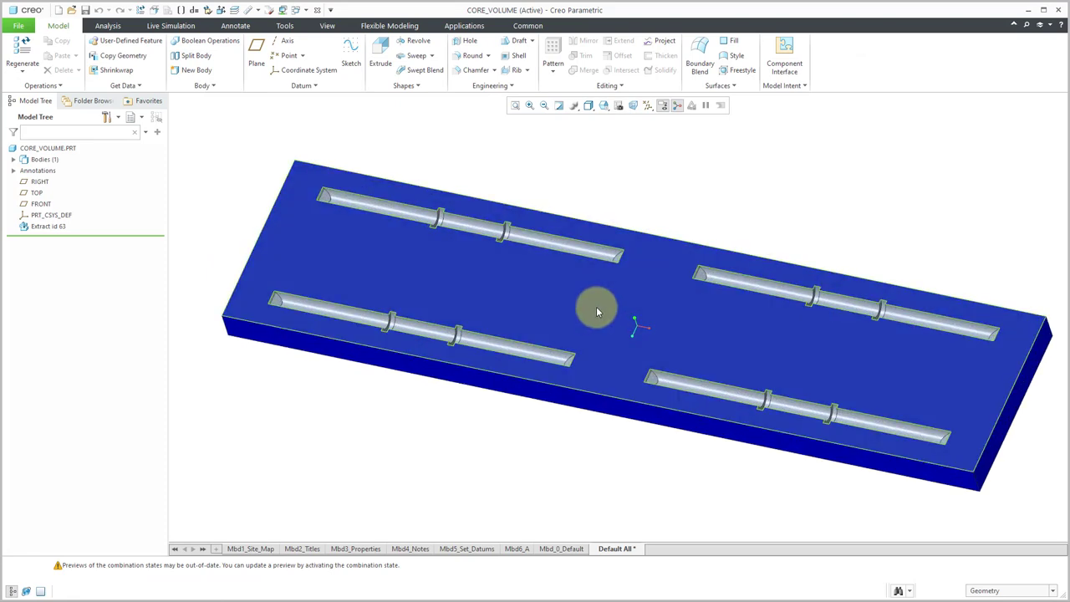
left_click(316, 11)
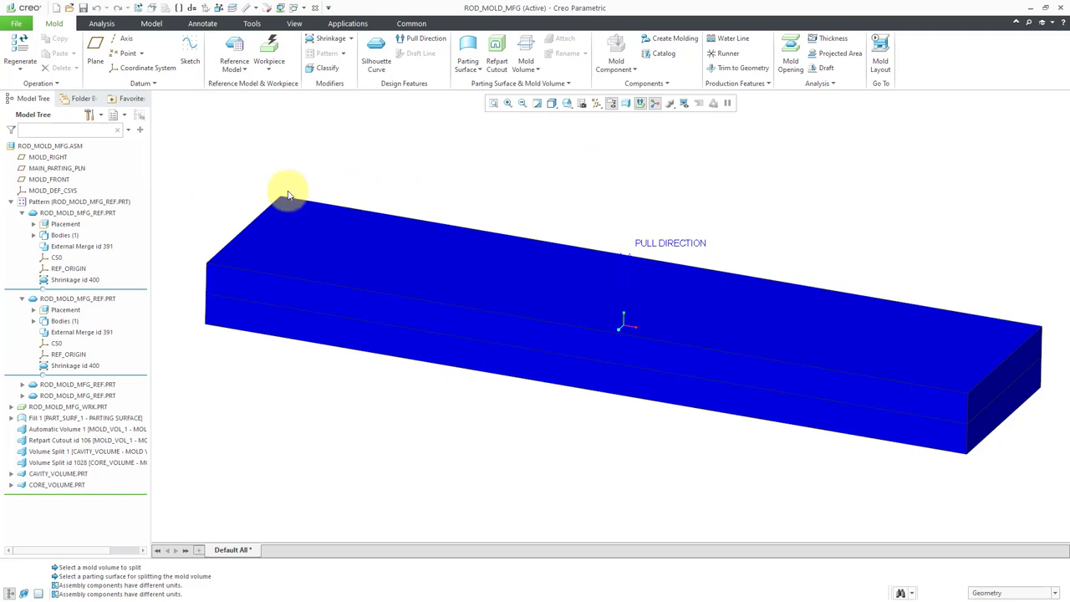
Step: Create the molding part with the name rod_molding and accept the default common name
left_click(674, 38)
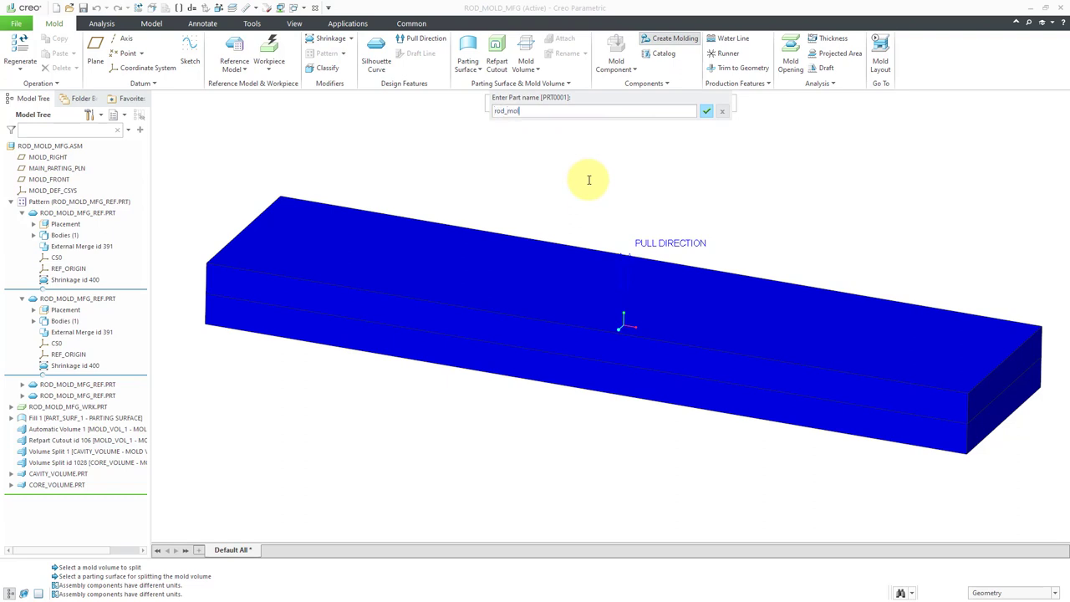
key("Return")
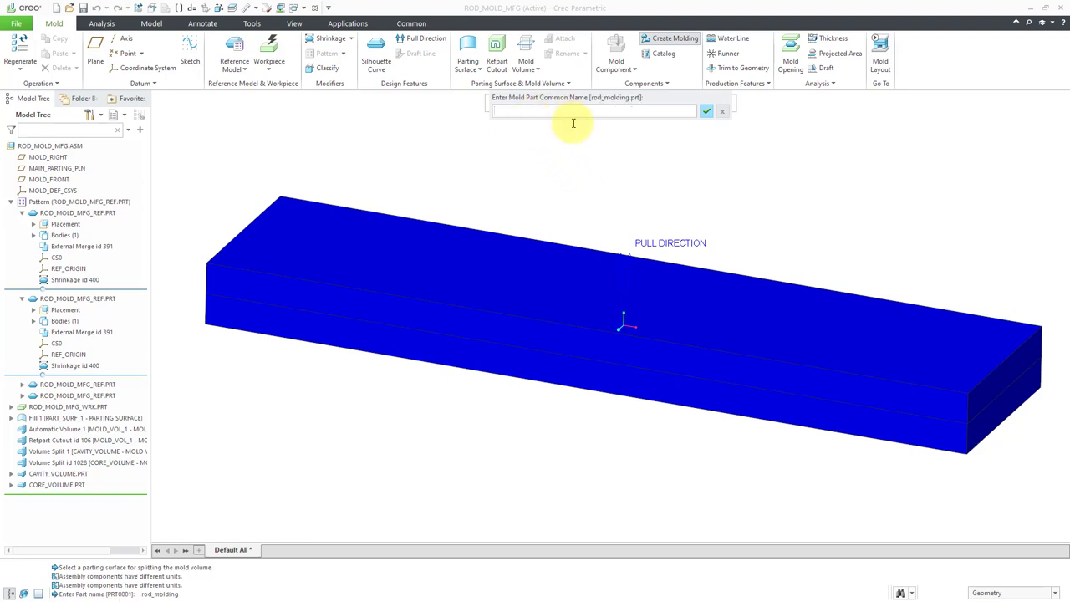
left_click(706, 112)
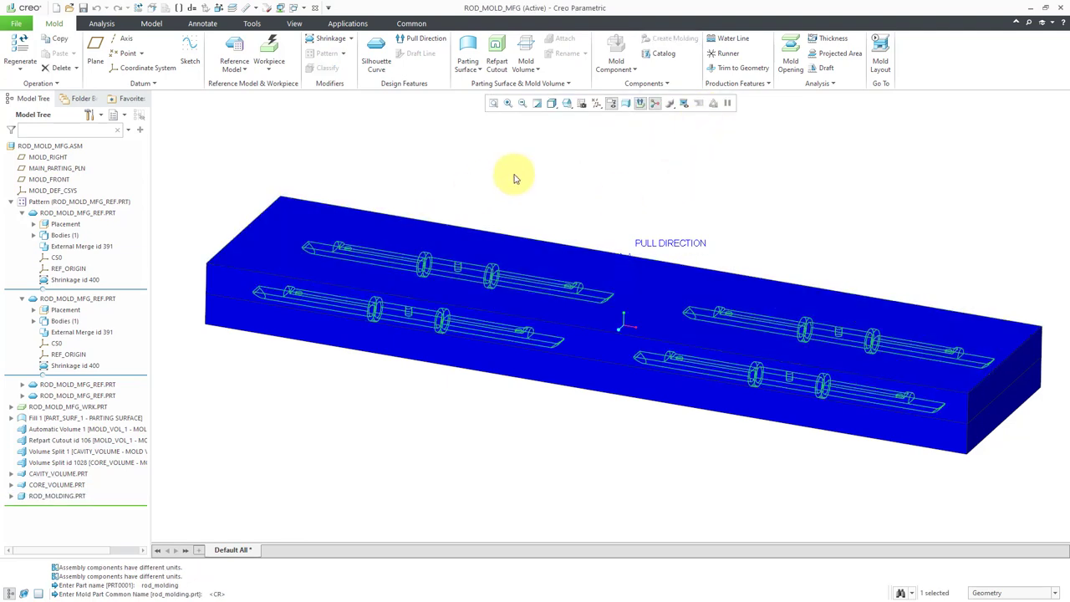
Step: Open ROD_MOLDING.PRT on its own, examine the molded rods from several angles, and close the part window
left_click(70, 496)
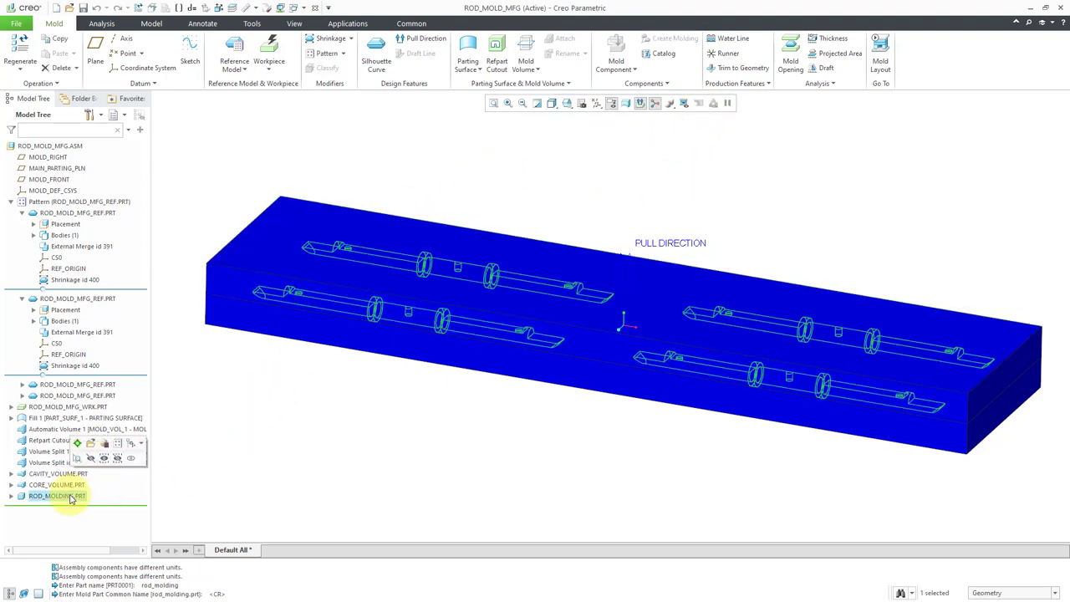
left_click(90, 443)
mouse_move(728, 346)
middle_mouse_down()
mouse_move(557, 326)
mouse_move(626, 315)
mouse_move(595, 310)
mouse_move(563, 331)
middle_mouse_up()
scroll(563, 334, "up", 3)
scroll(563, 339, "down", 2)
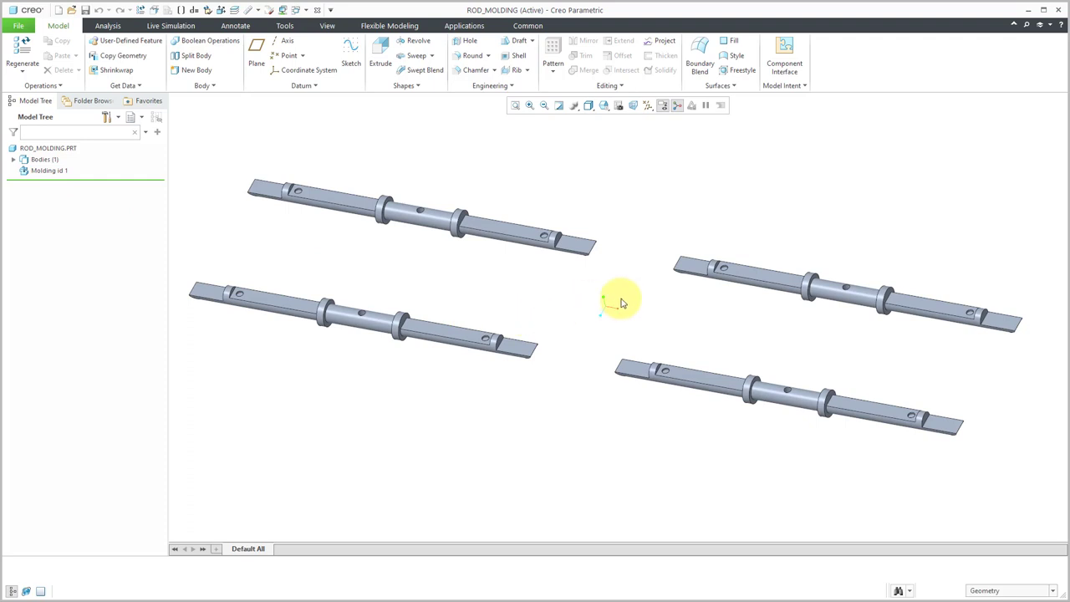
left_click(317, 10)
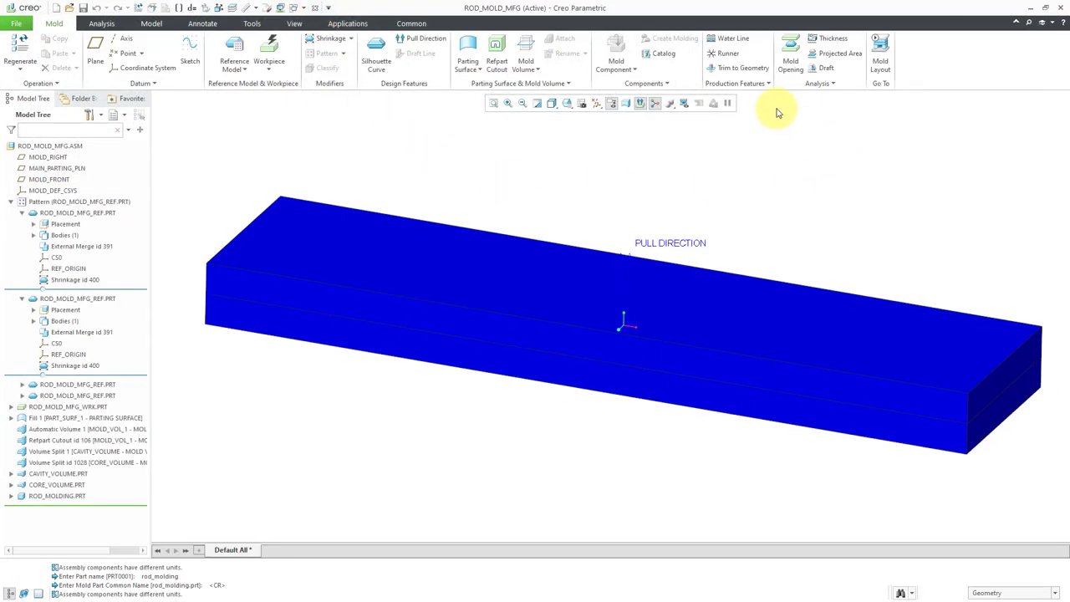
left_click(766, 84)
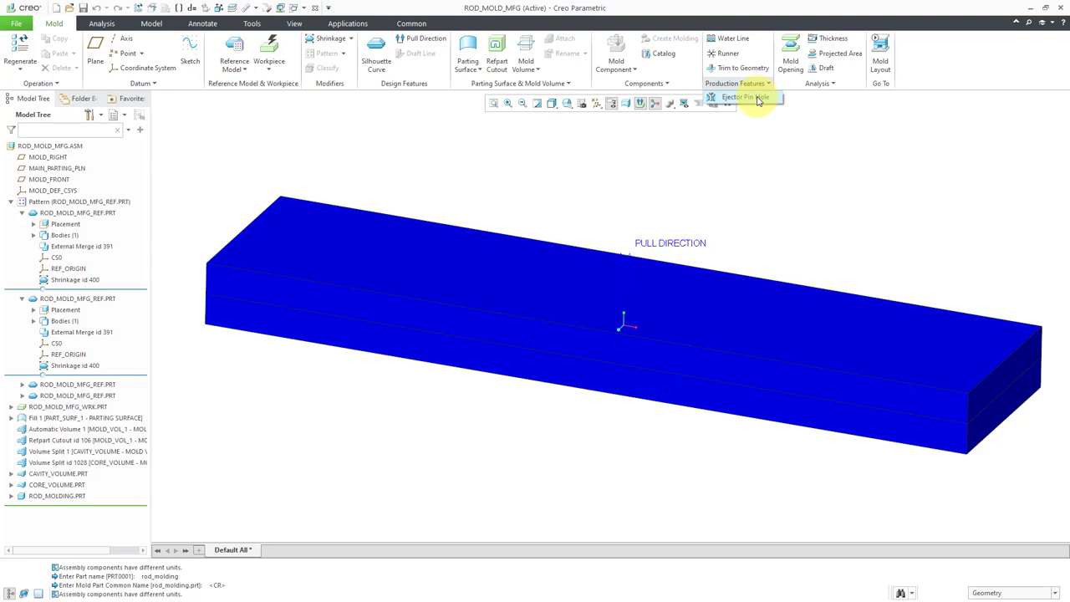
left_click(779, 179)
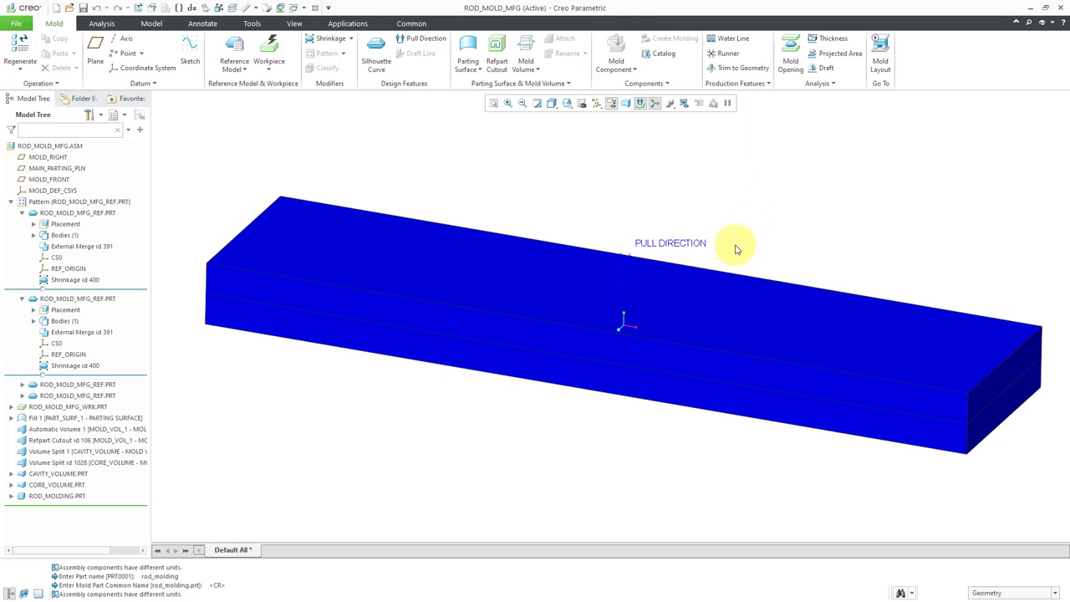
Step: Blank the four ROD_MOLD_MFG_REF reference models from the mold assembly
scroll(735, 248, "up", 1)
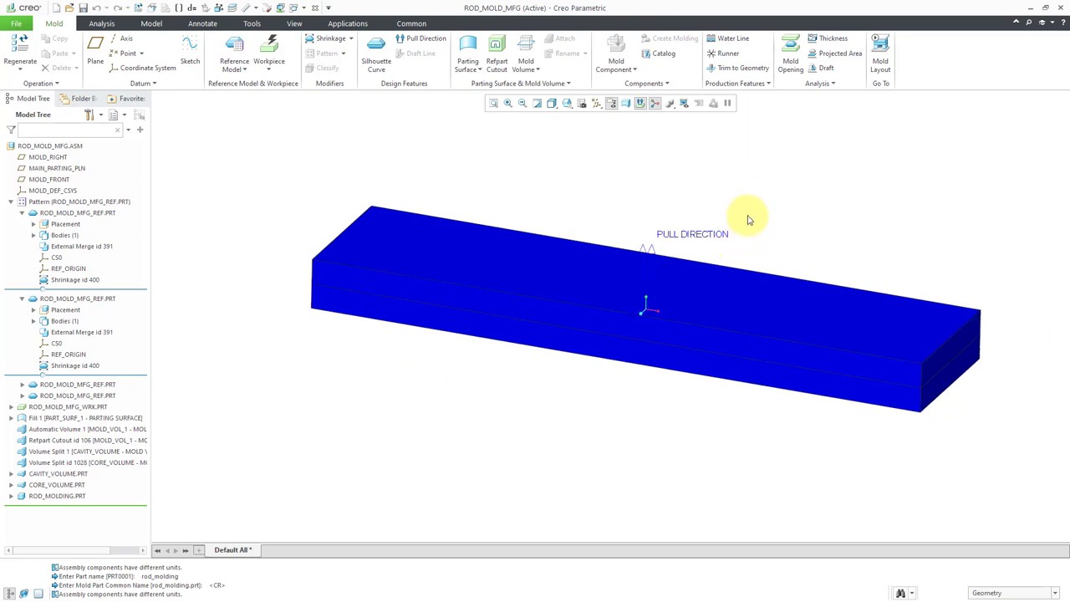
middle_click_drag(747, 219, 712, 239, "shift")
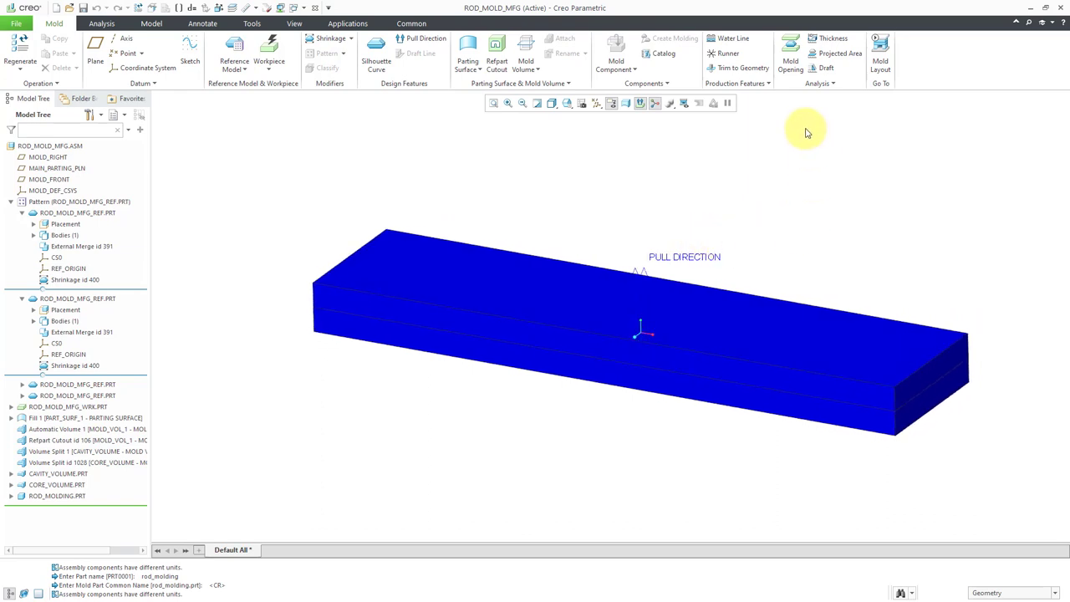
left_click(683, 107)
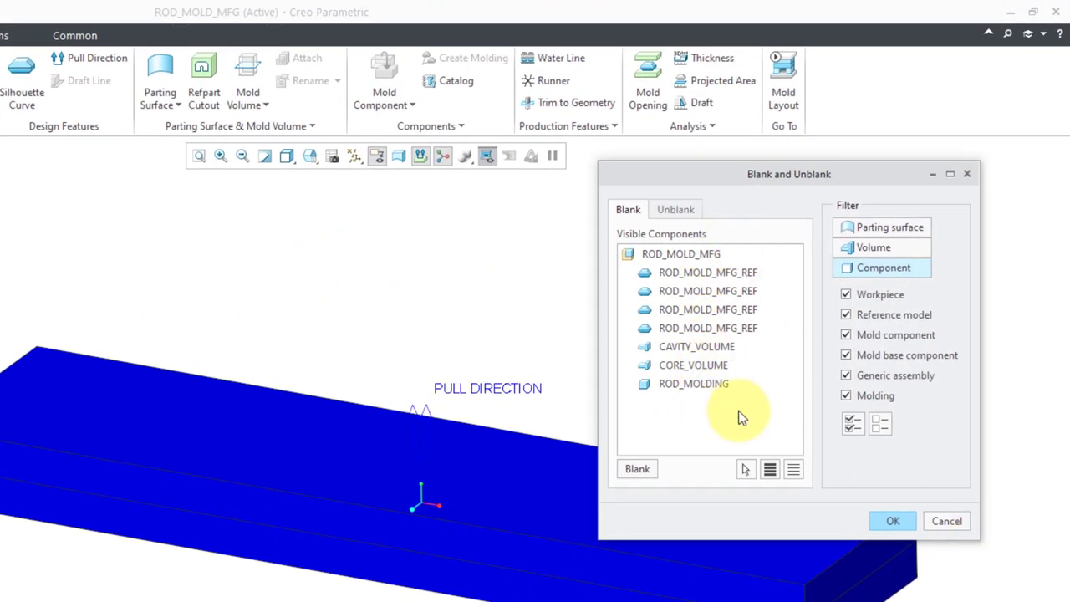
left_click(718, 328)
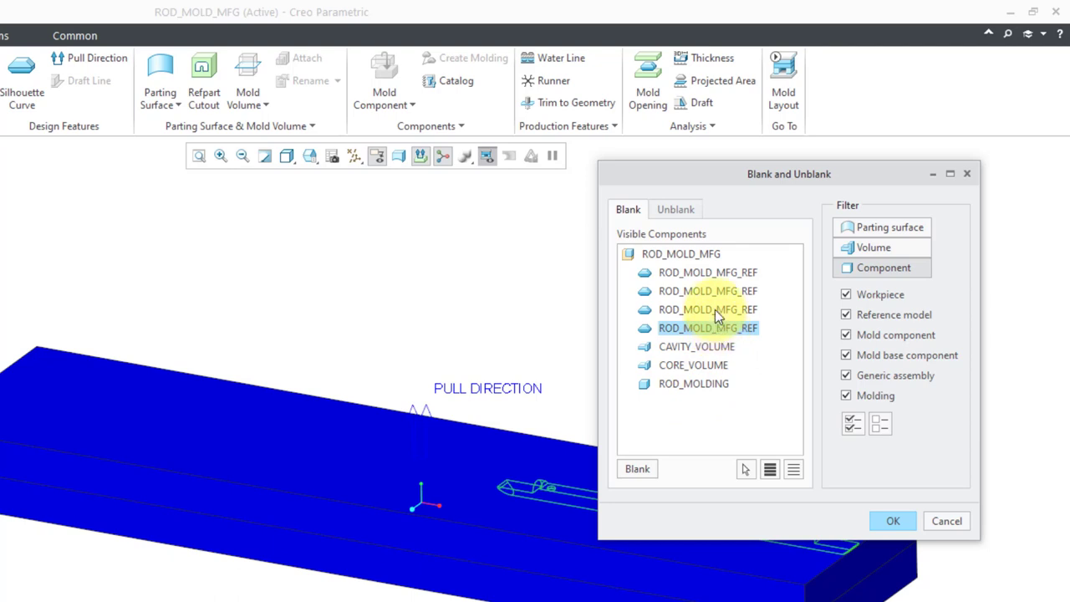
left_click(714, 309, "ctrl")
left_click(712, 291, "ctrl")
left_click(712, 273, "ctrl")
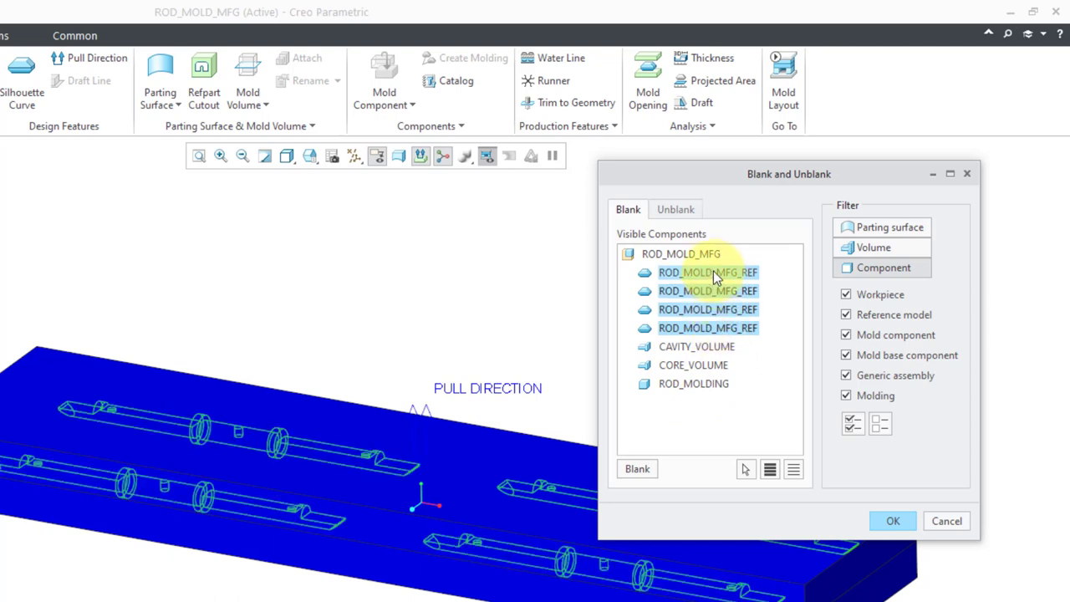
left_click(643, 471)
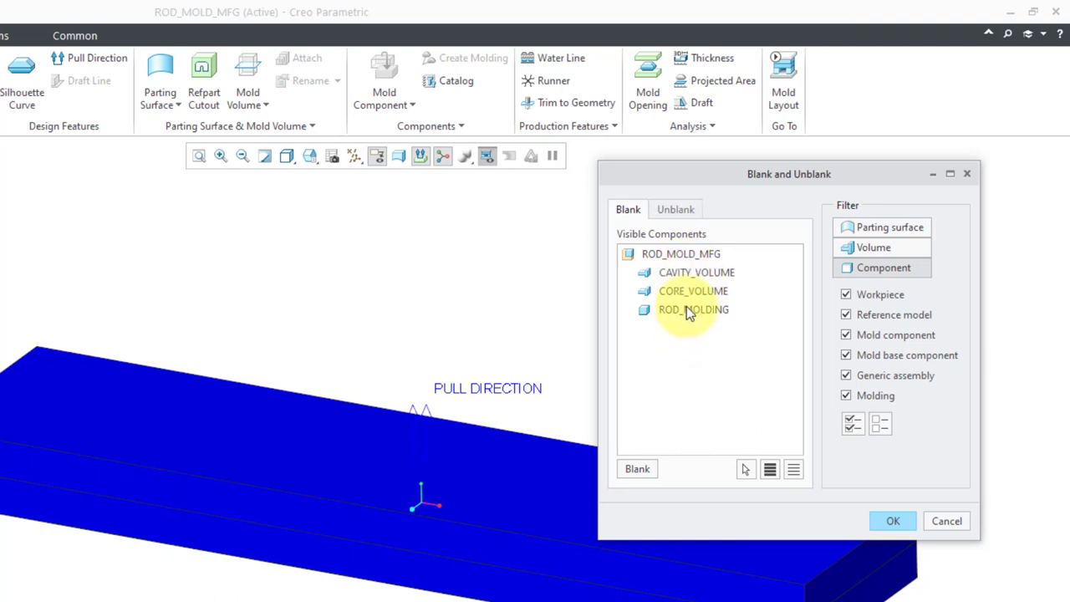
Step: Compare the blanked and visible component lists, and check which mold volumes are visible or blanked
left_click(683, 209)
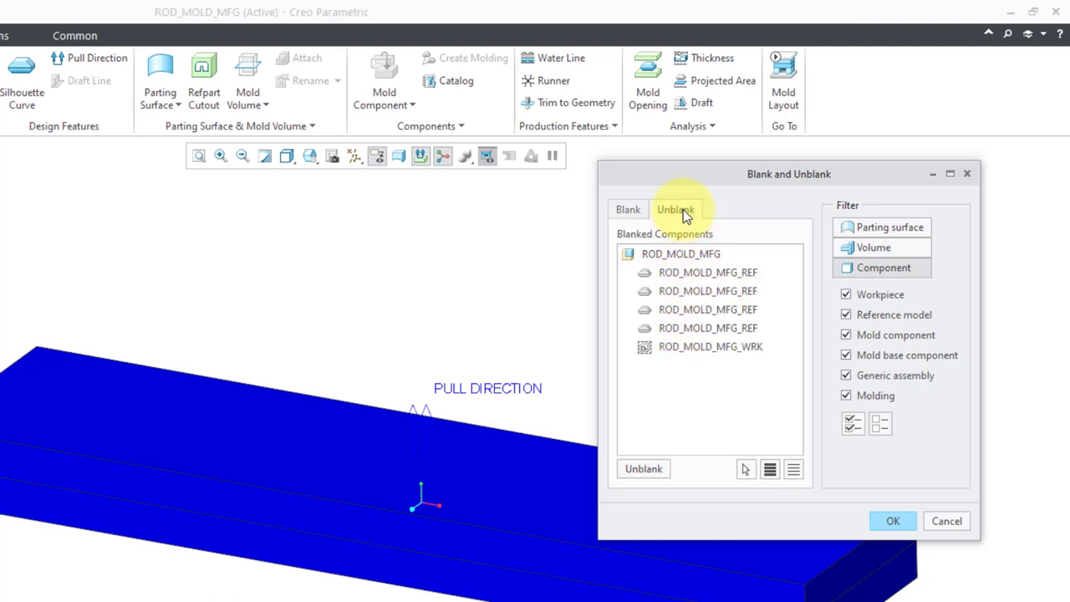
left_click(627, 210)
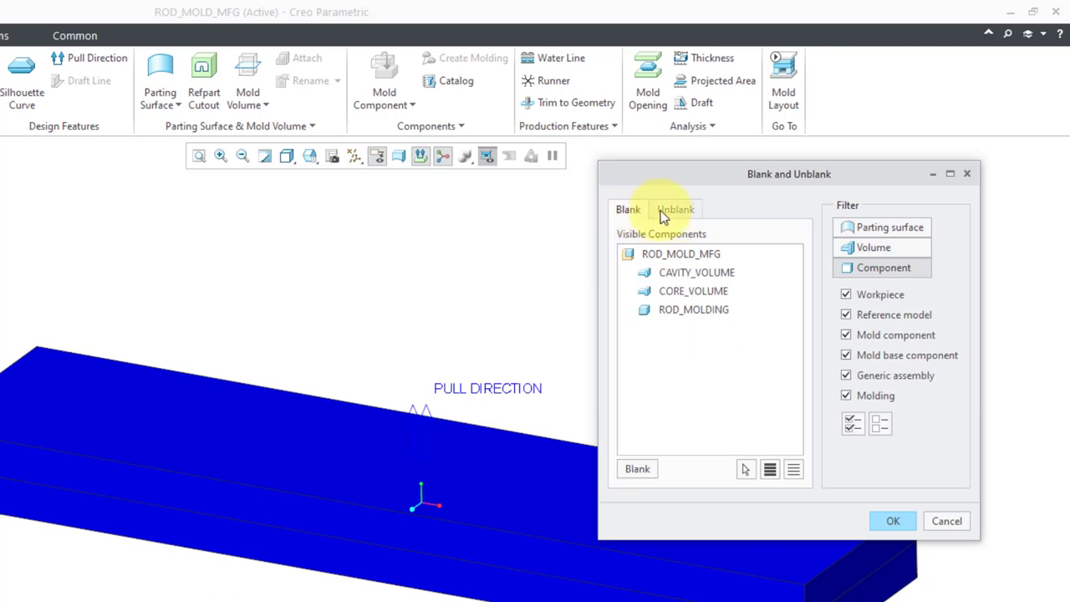
left_click(666, 211)
left_click(638, 211)
left_click(670, 215)
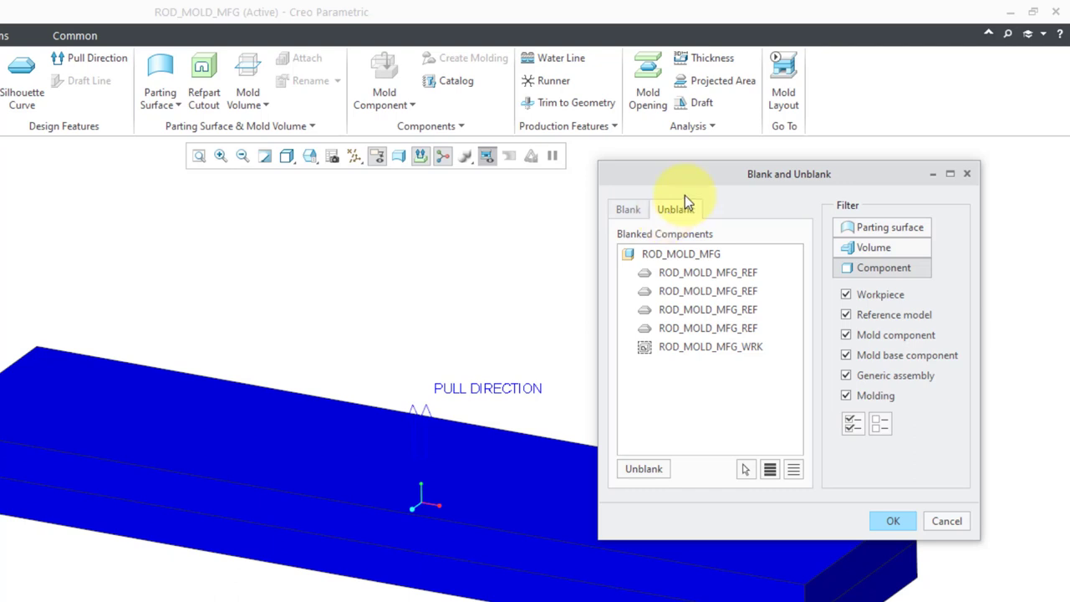
left_click(633, 213)
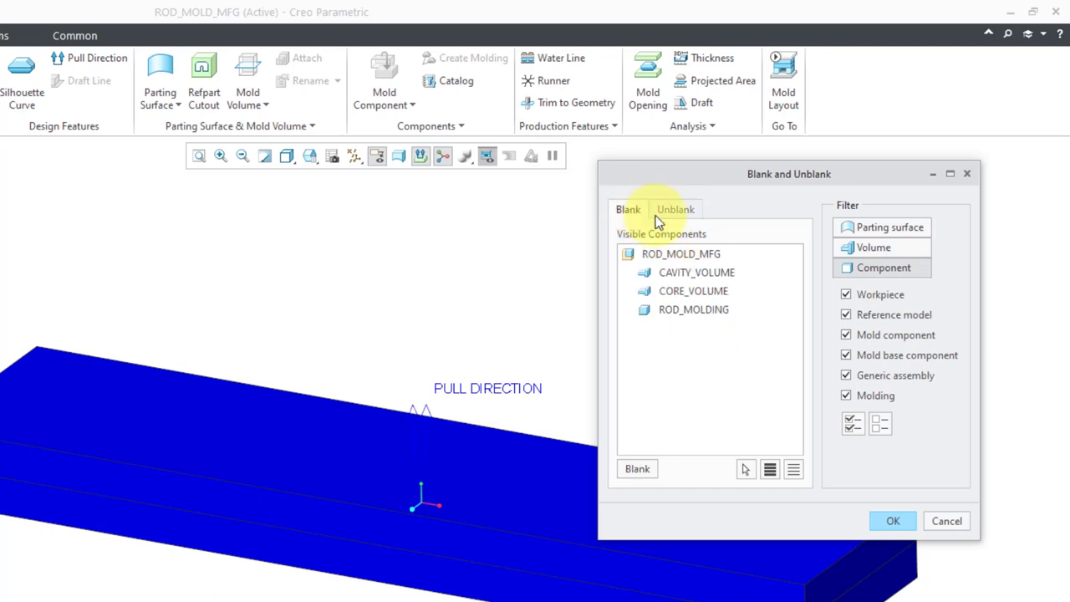
left_click(882, 246)
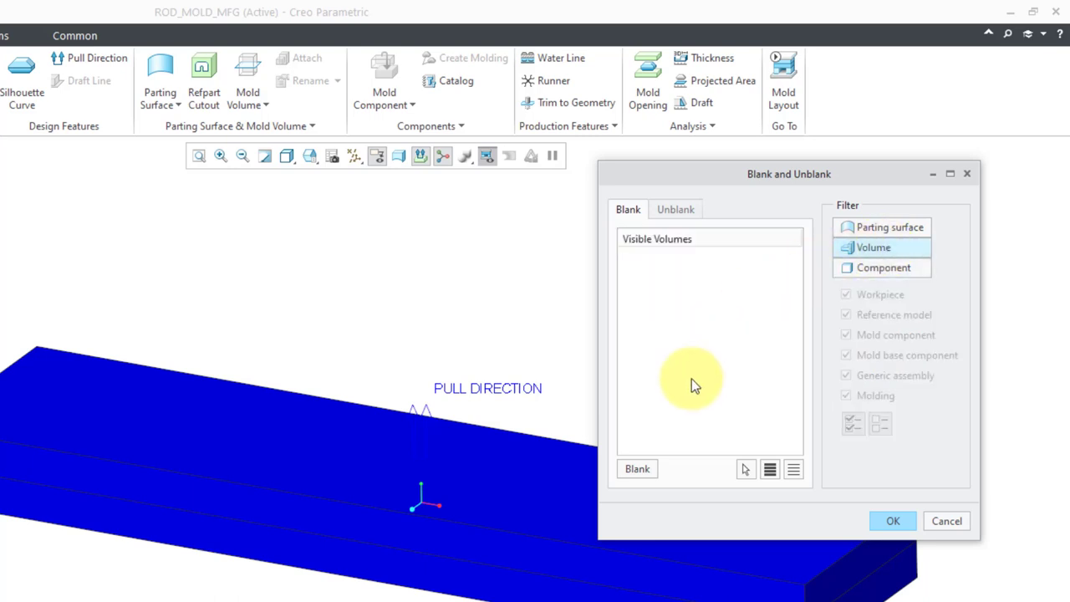
left_click(678, 213)
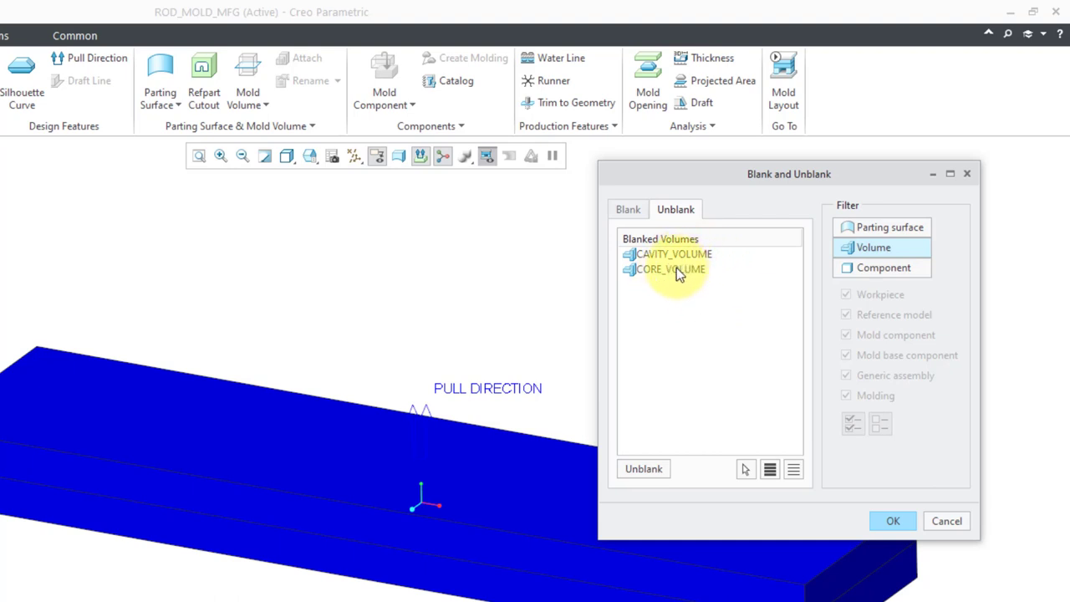
Step: Blank the parting surface PART_SURF_1 and accept the visibility changes
left_click(866, 233)
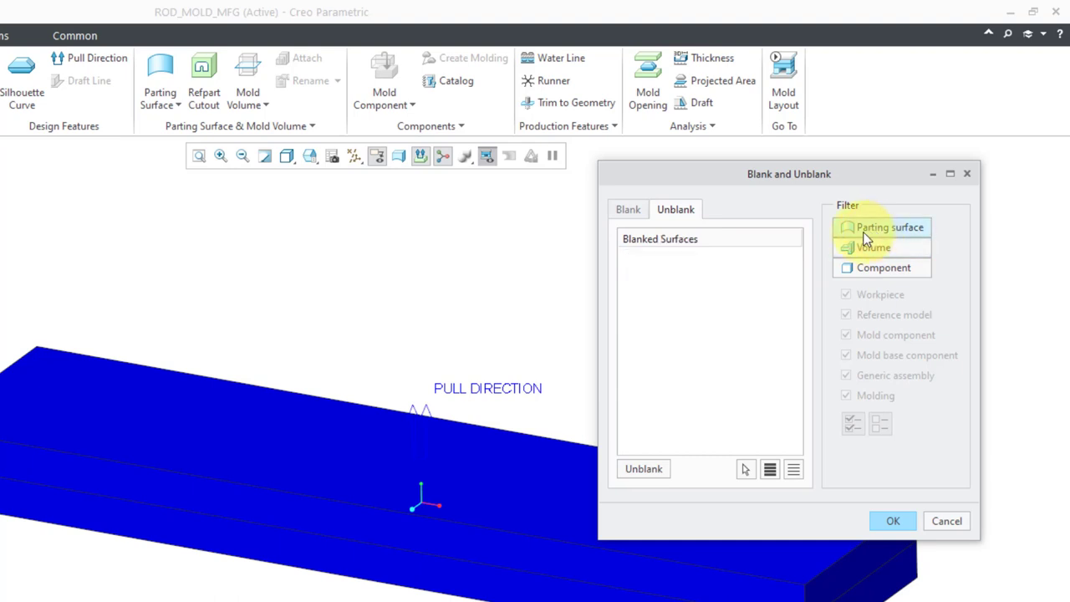
left_click(628, 210)
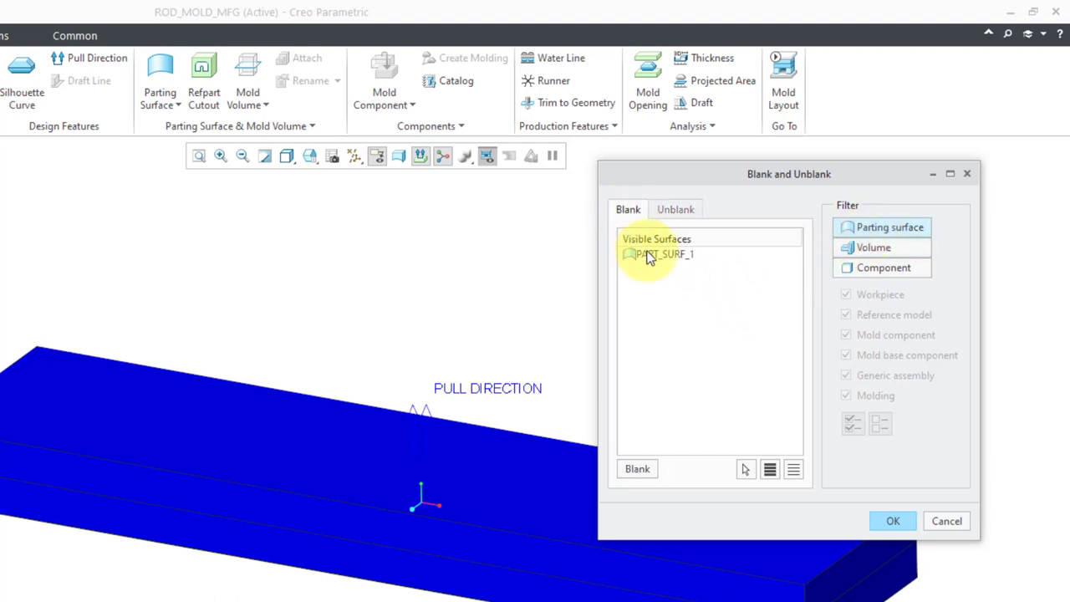
left_click(662, 255)
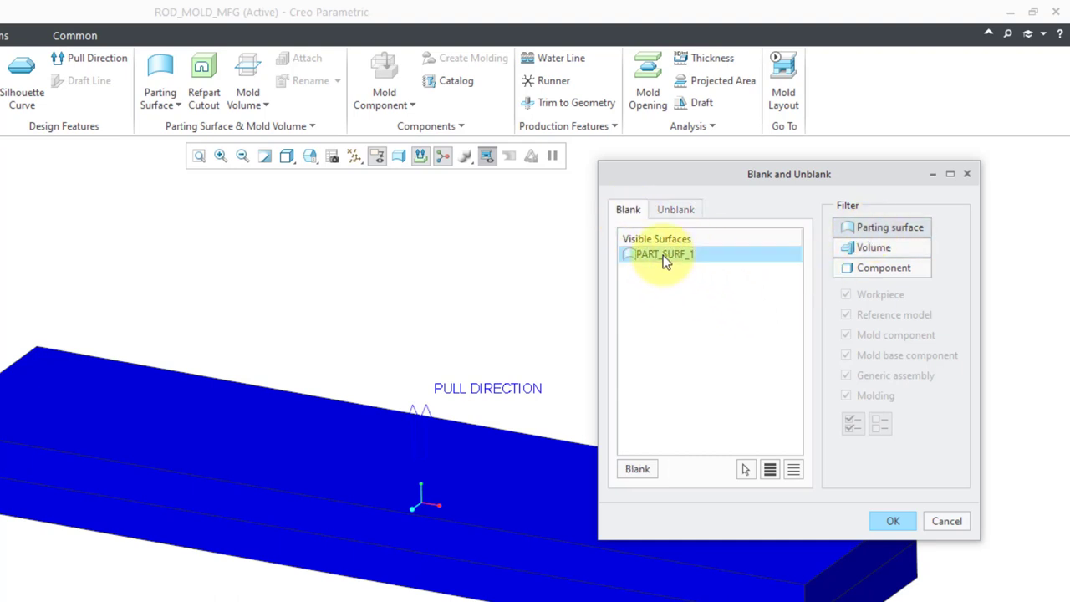
left_click(637, 468)
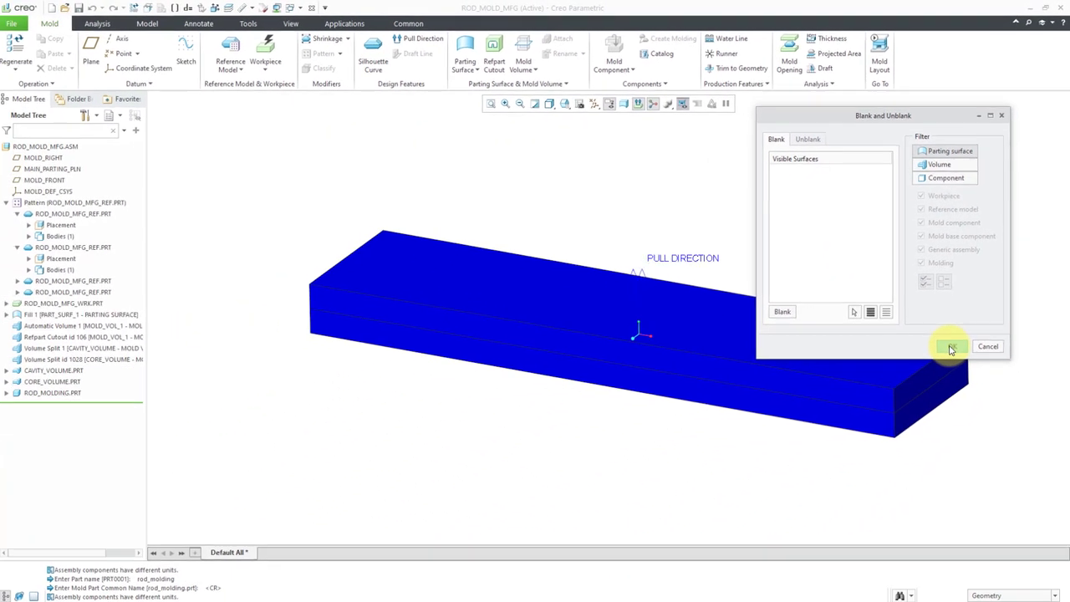
left_click(891, 521)
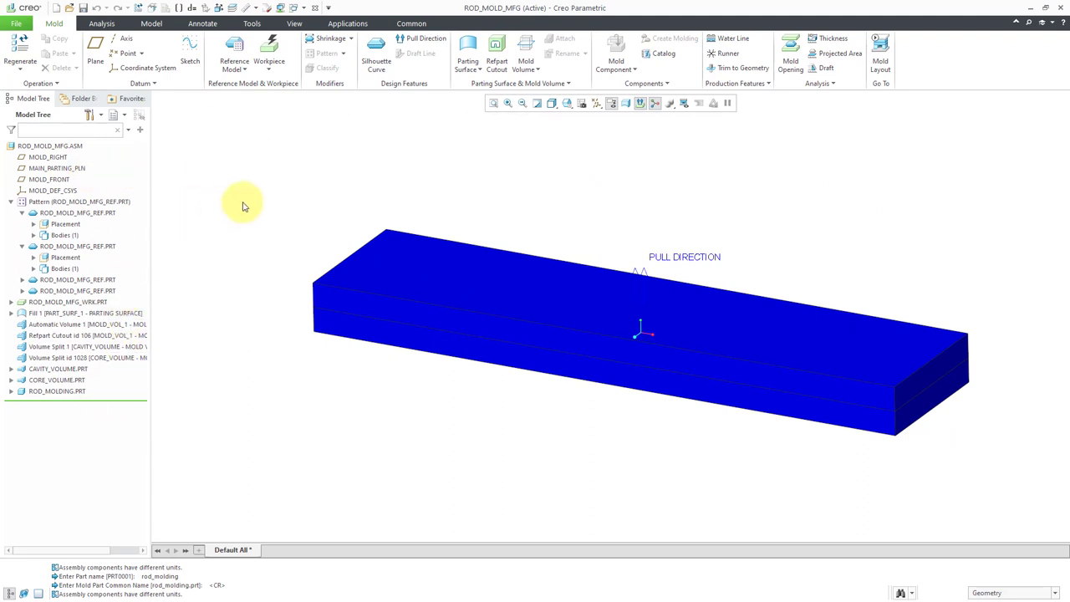
Step: Define the first mold opening step, moving CAVITY_VOLUME.PRT by 100 upward, normal to the mold's top face
left_click(791, 70)
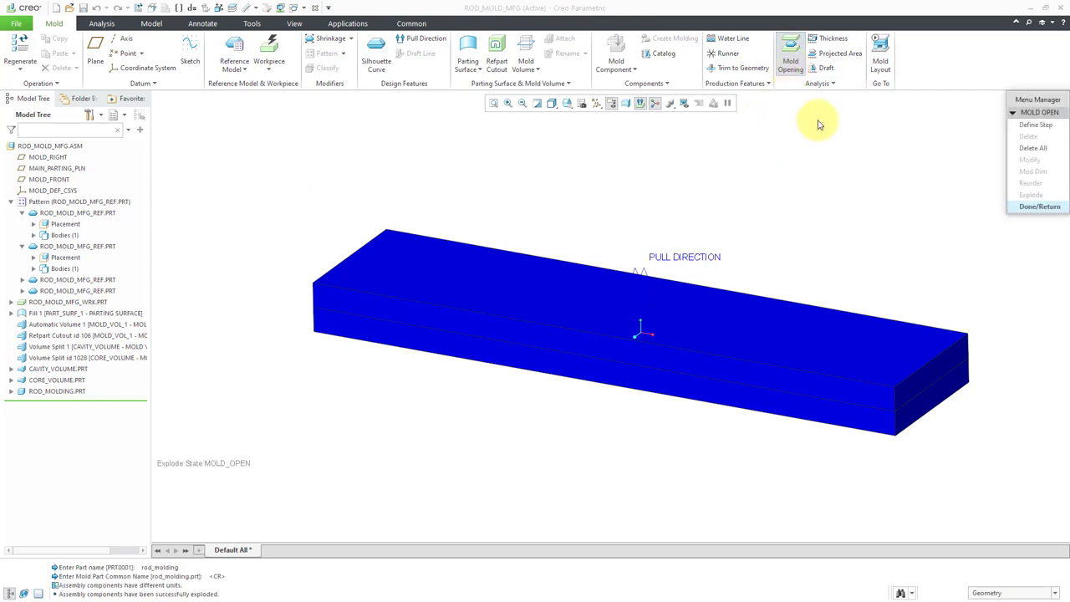
left_click(1027, 126)
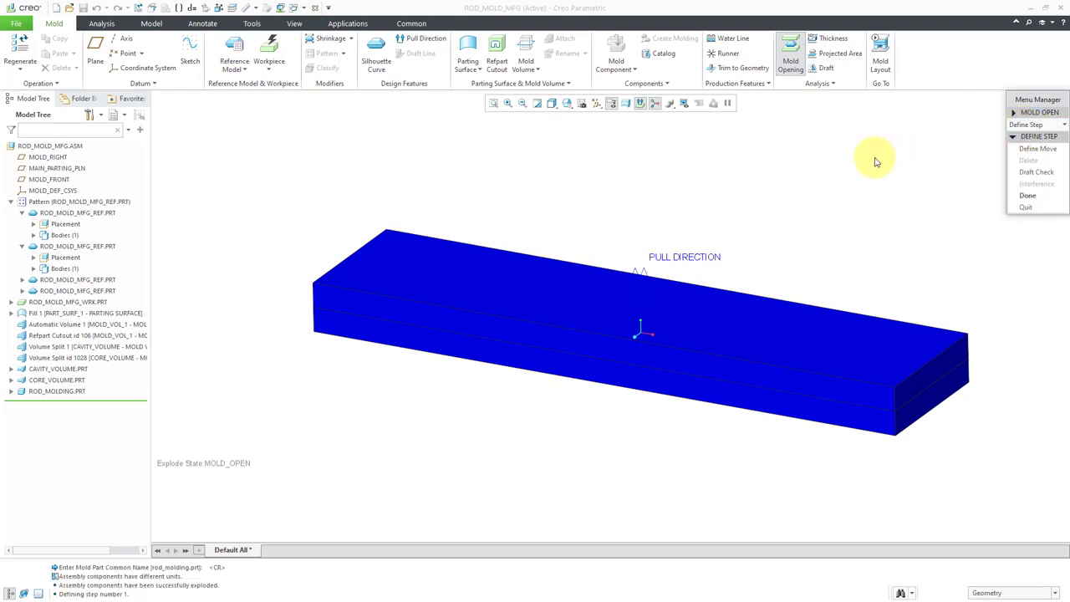
left_click(1023, 150)
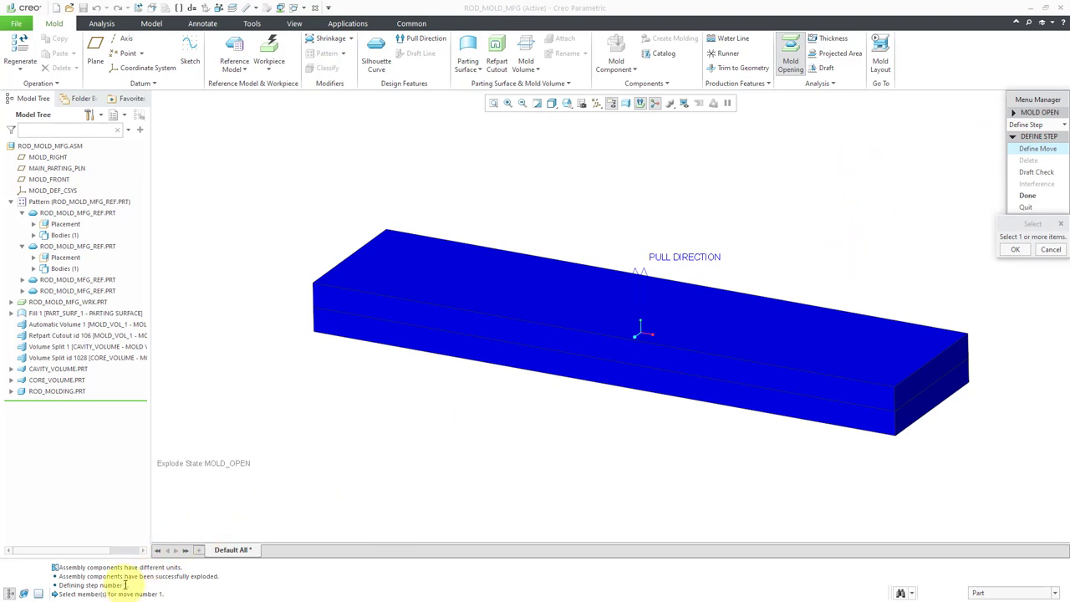
left_click(494, 286)
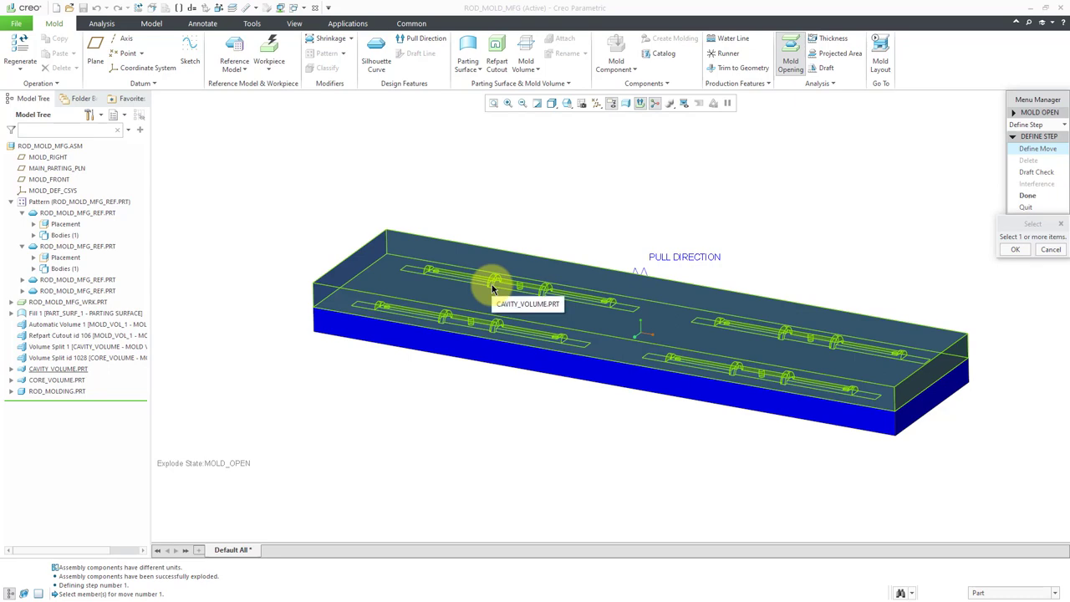
left_click(491, 284)
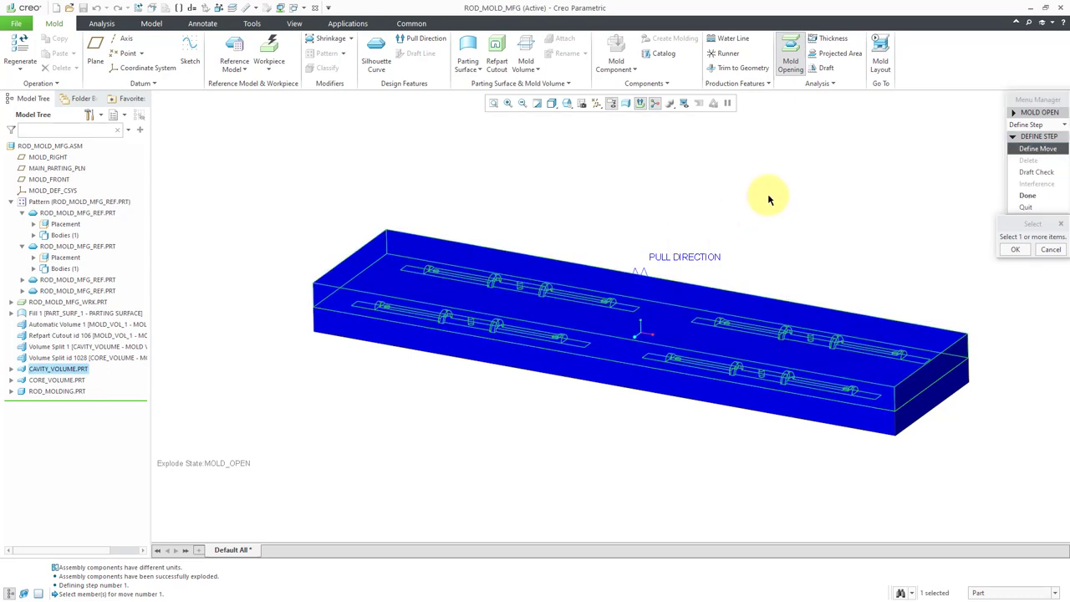
left_click(489, 321)
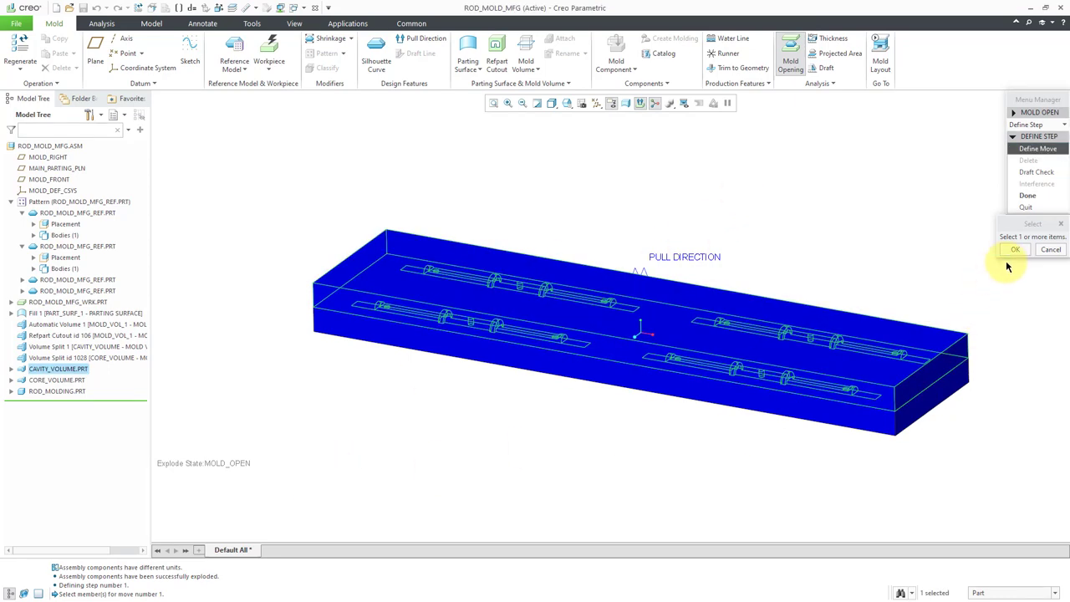
left_click(1011, 250)
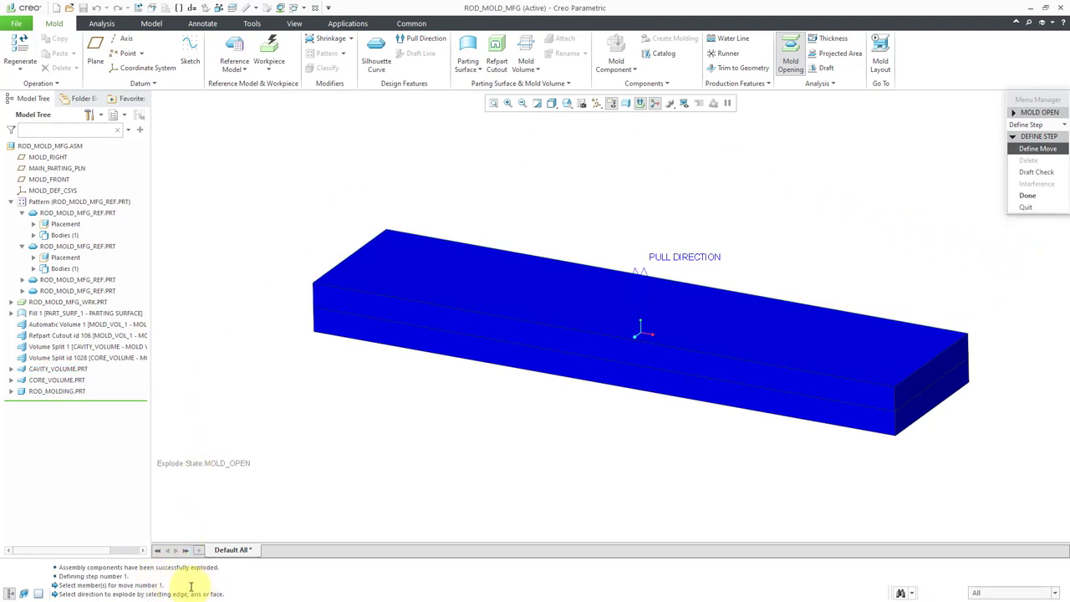
left_click(540, 293)
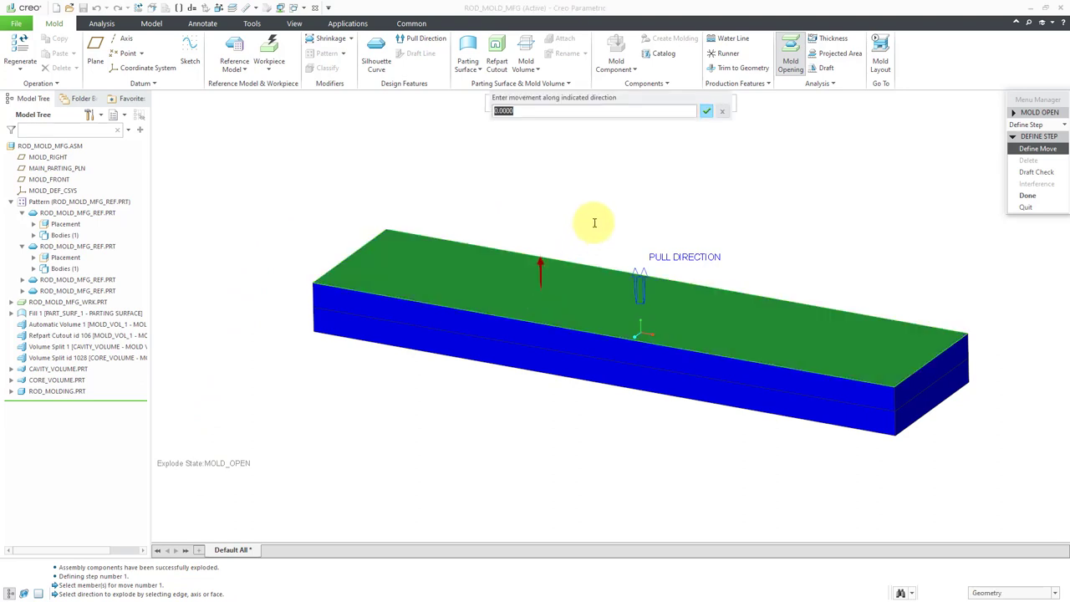
type("1")
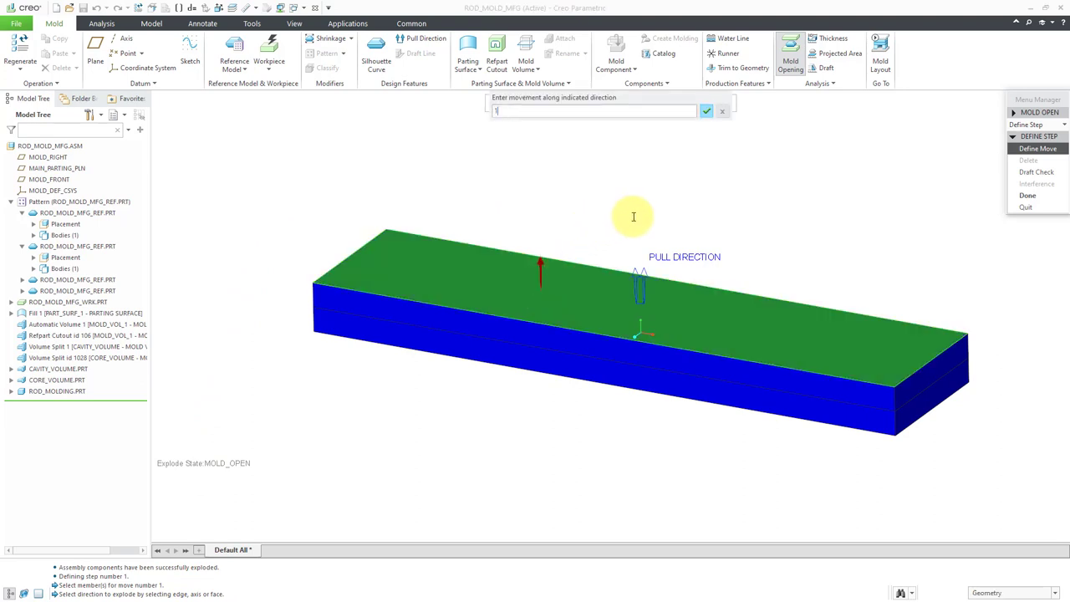
key("Return")
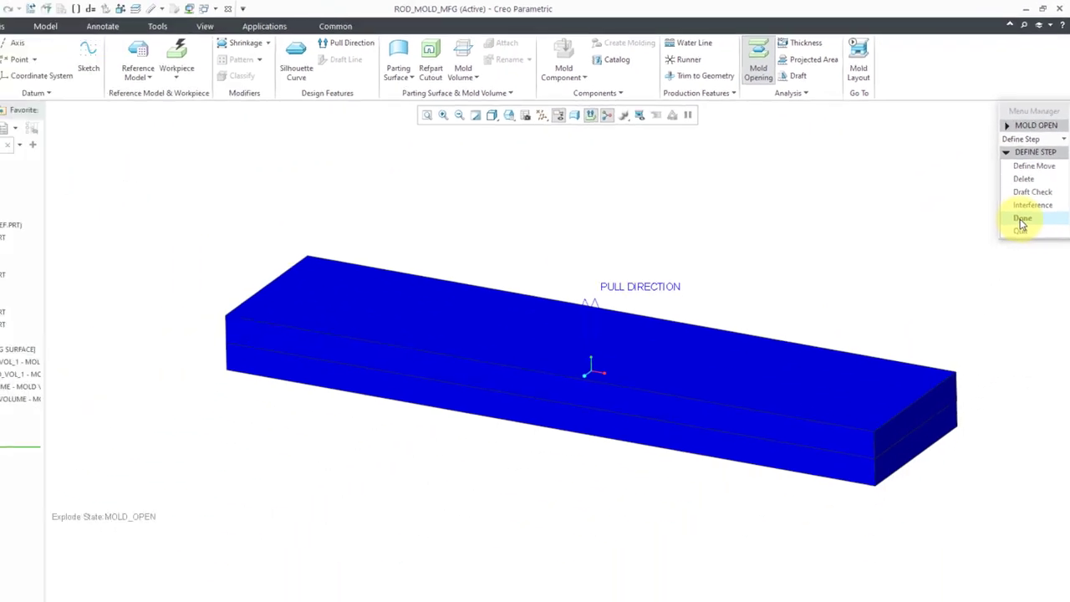
left_click(985, 374)
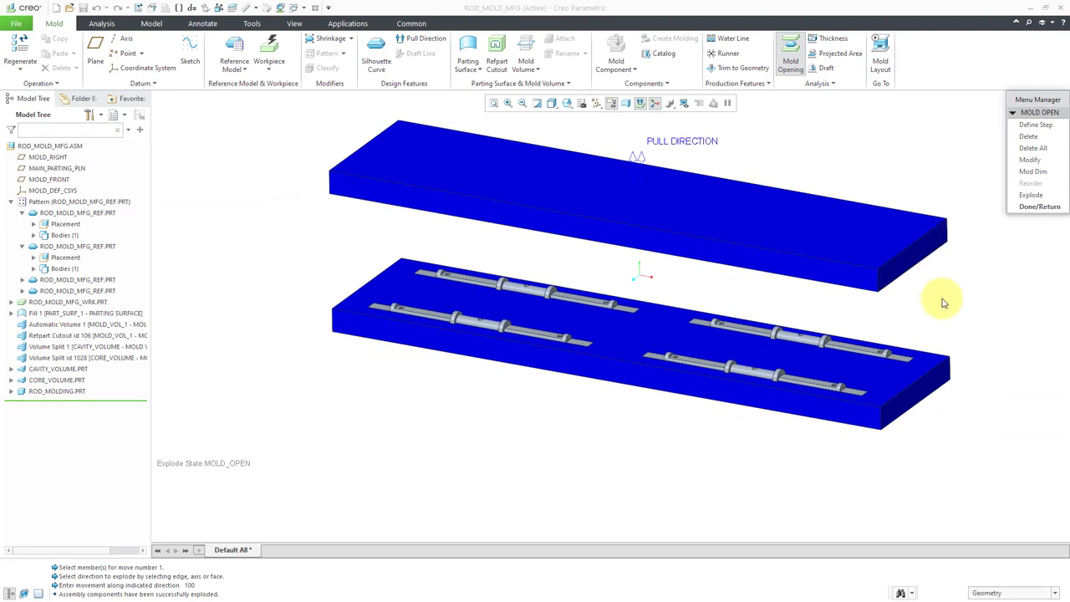
Step: Define a second mold opening step that moves the core block by 100 downward, normal to its bottom face
left_click(1027, 126)
left_click(1030, 150)
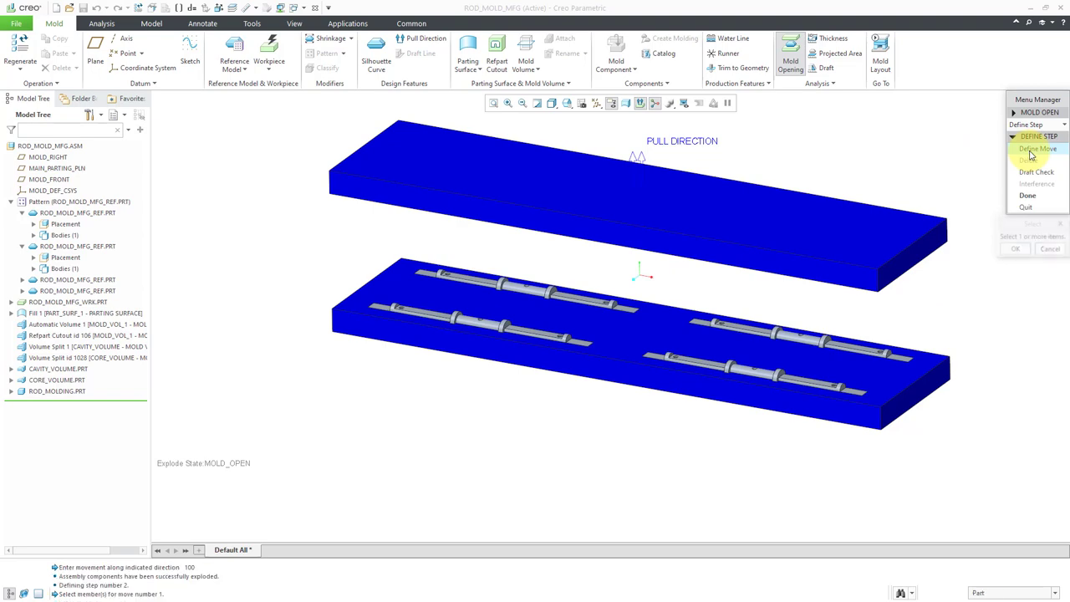
left_click(892, 418)
left_click(1015, 249)
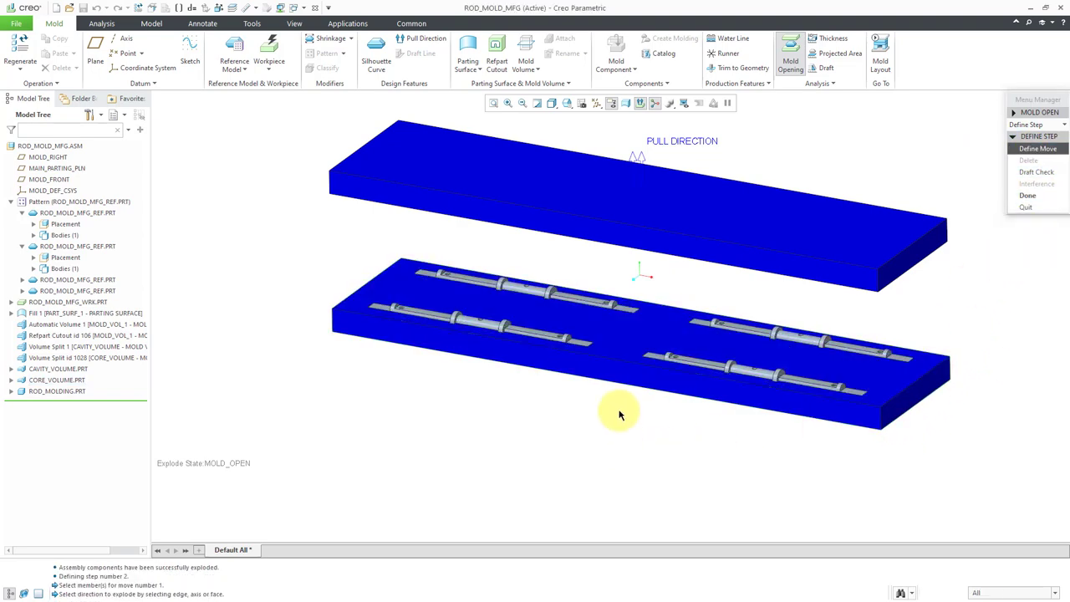
middle_click_drag(619, 415, 651, 366)
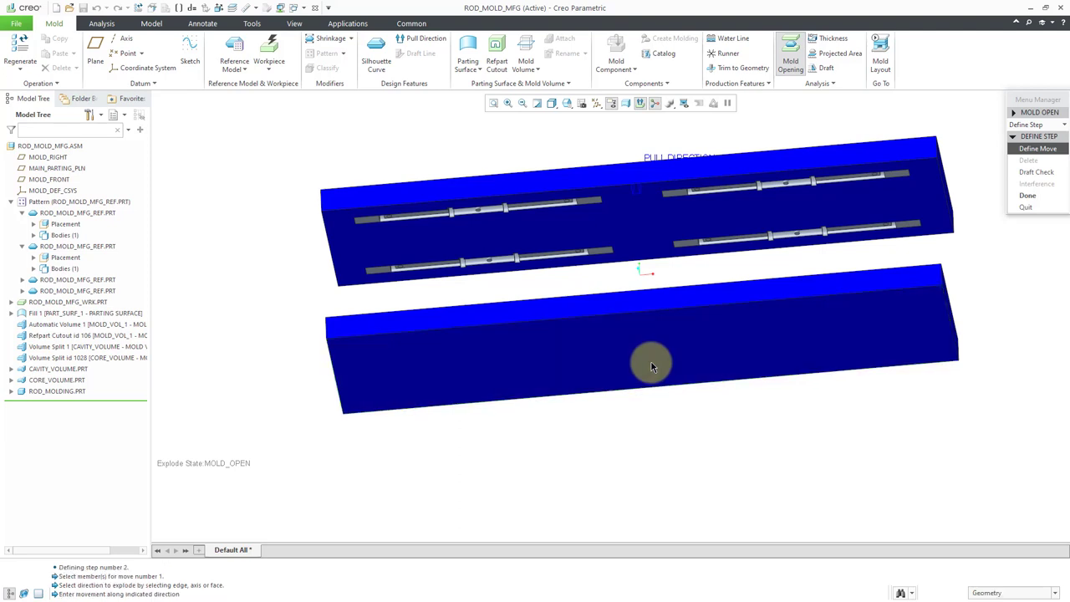
left_click(651, 365)
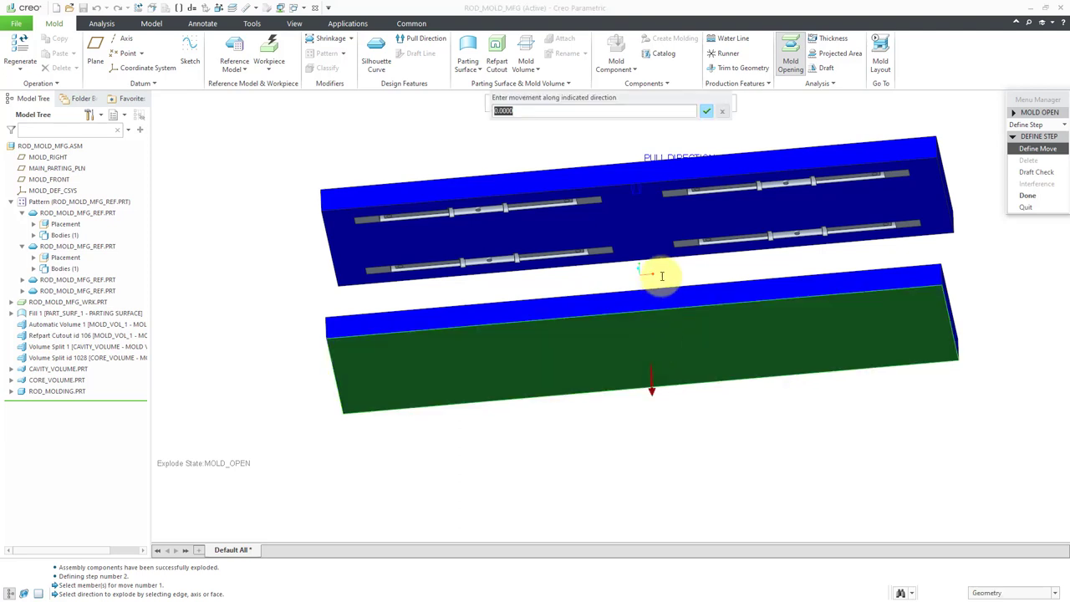
type("1")
key("Return")
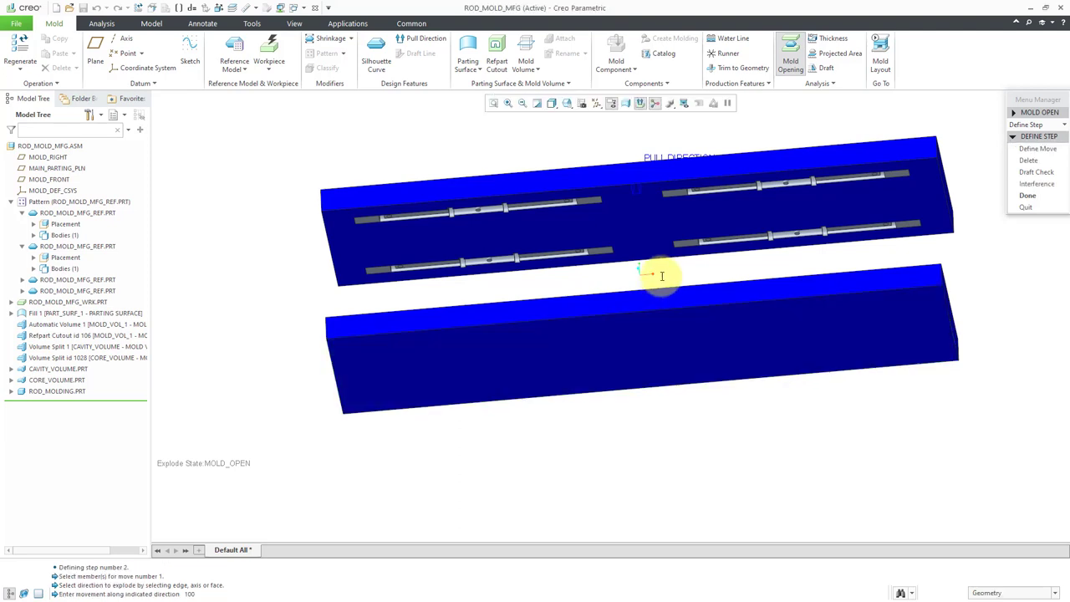
left_click(1027, 196)
Step: Examine the opened mold from above, exit mold opening to see it closed, and reopen the exploded view
middle_click_drag(681, 210, 674, 264)
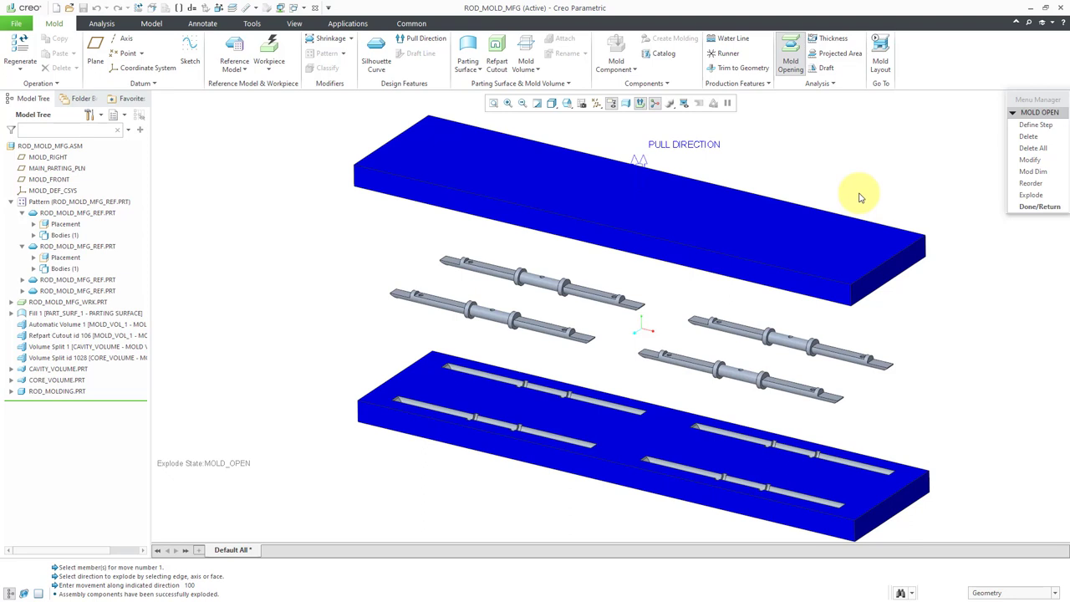
left_click(1041, 207)
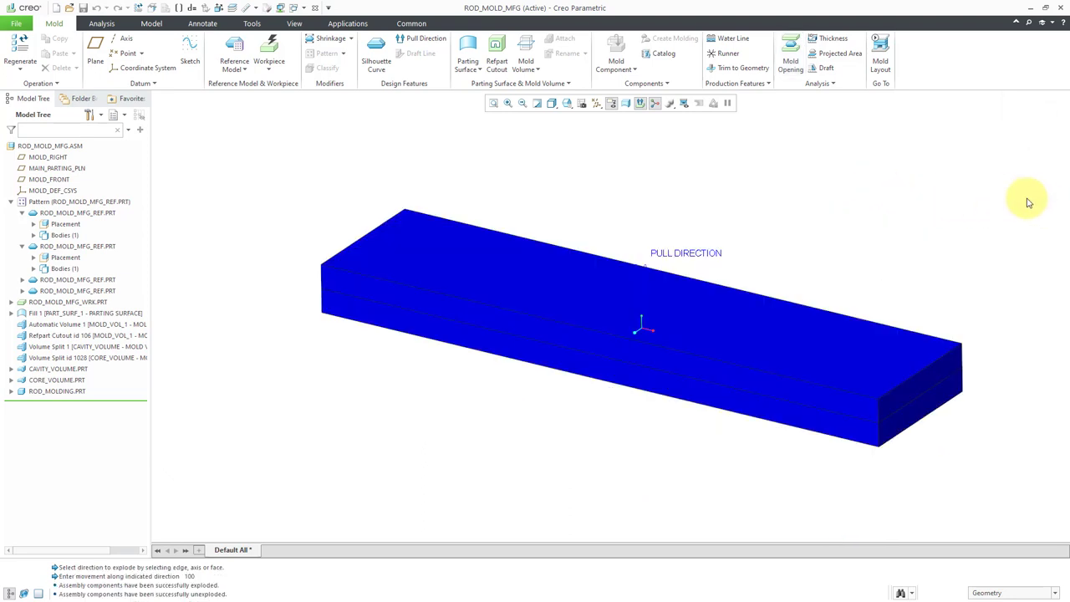
left_click(791, 58)
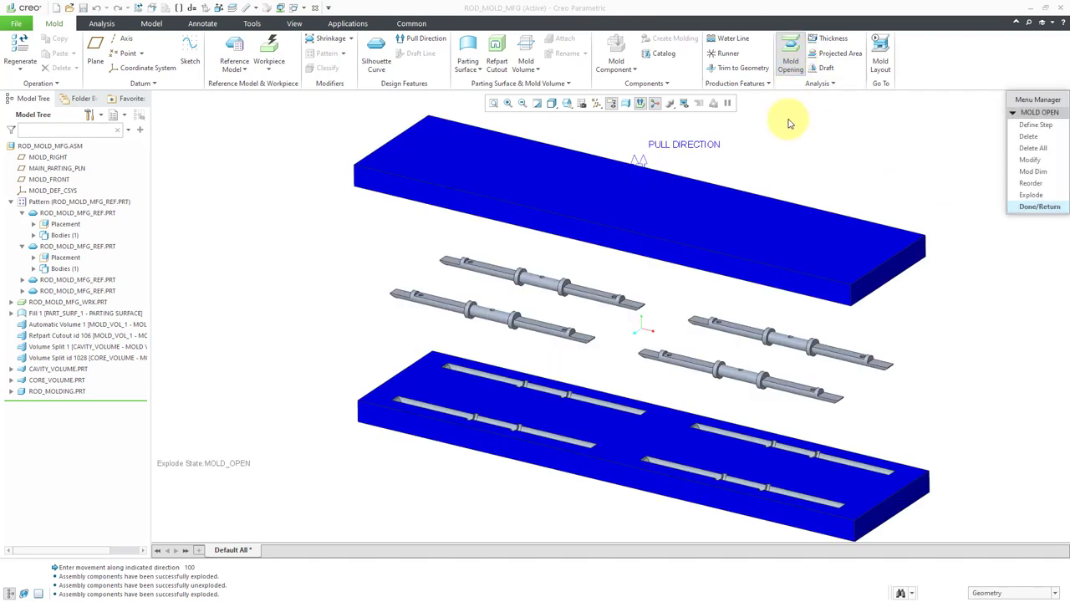